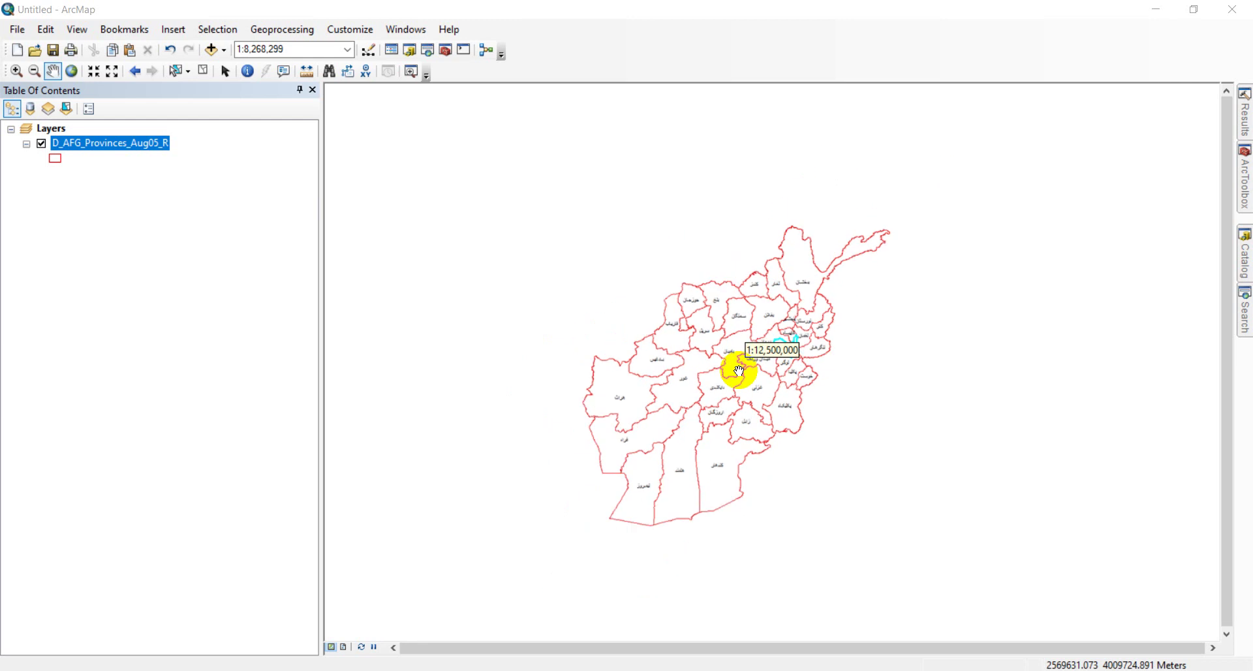
- Add the Landsat 8 scene file LC08_L1TP_152036_20150817_20170406_01_T1_MTL.txt to the map as a multispectral layer
{"action": "scroll", "coordinate": [738, 371], "scroll_direction": "up", "scroll_amount": 3}
{"action": "left_click_drag", "start_coordinate": [739, 371], "coordinate": [737, 359]}
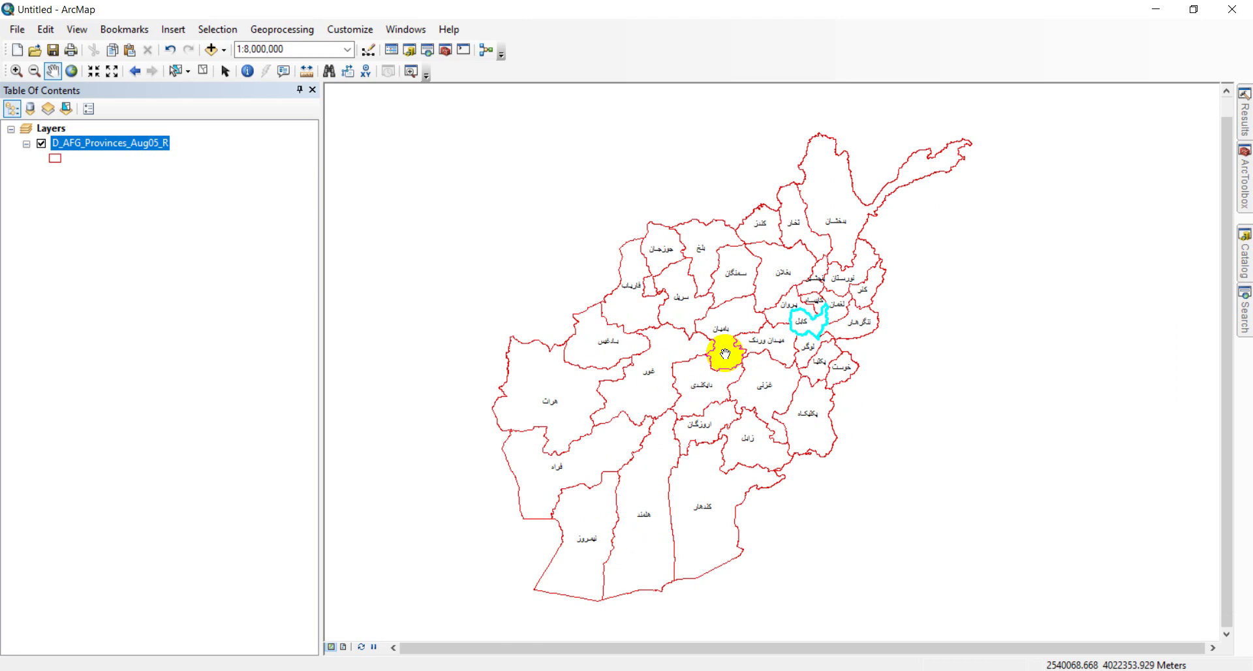
{"action": "left_click_drag", "start_coordinate": [725, 354], "coordinate": [723, 347]}
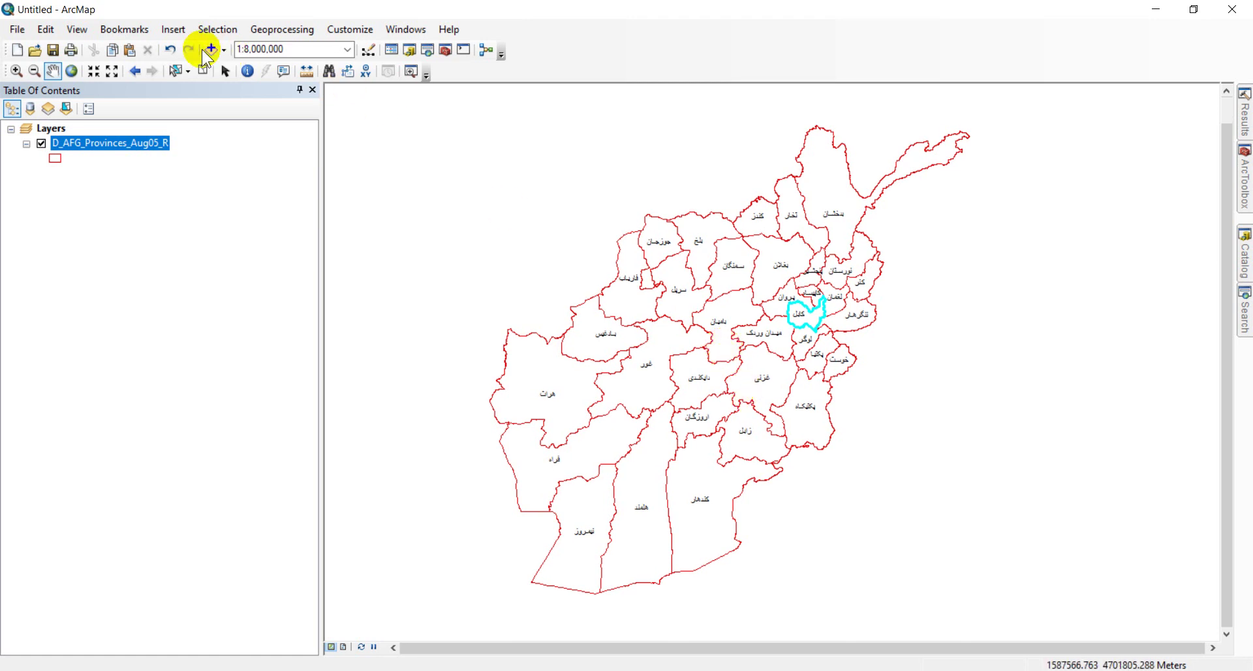
{"action": "left_click", "coordinate": [212, 49]}
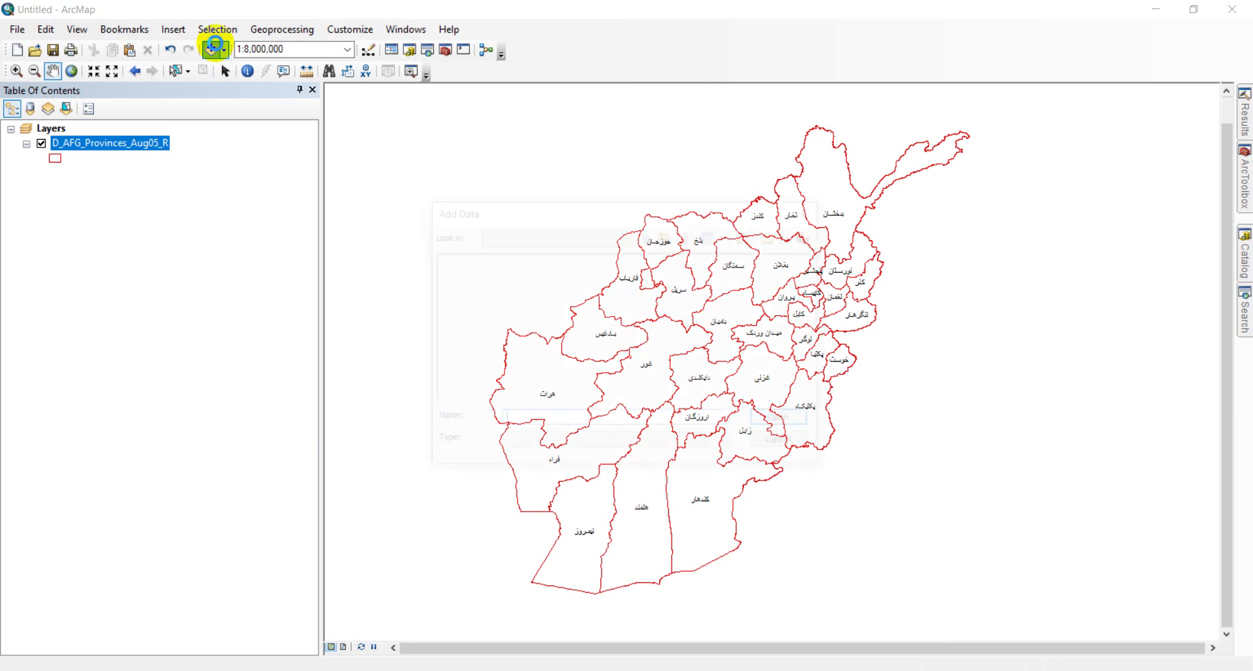
{"action": "left_click_drag", "start_coordinate": [573, 213], "coordinate": [560, 209]}
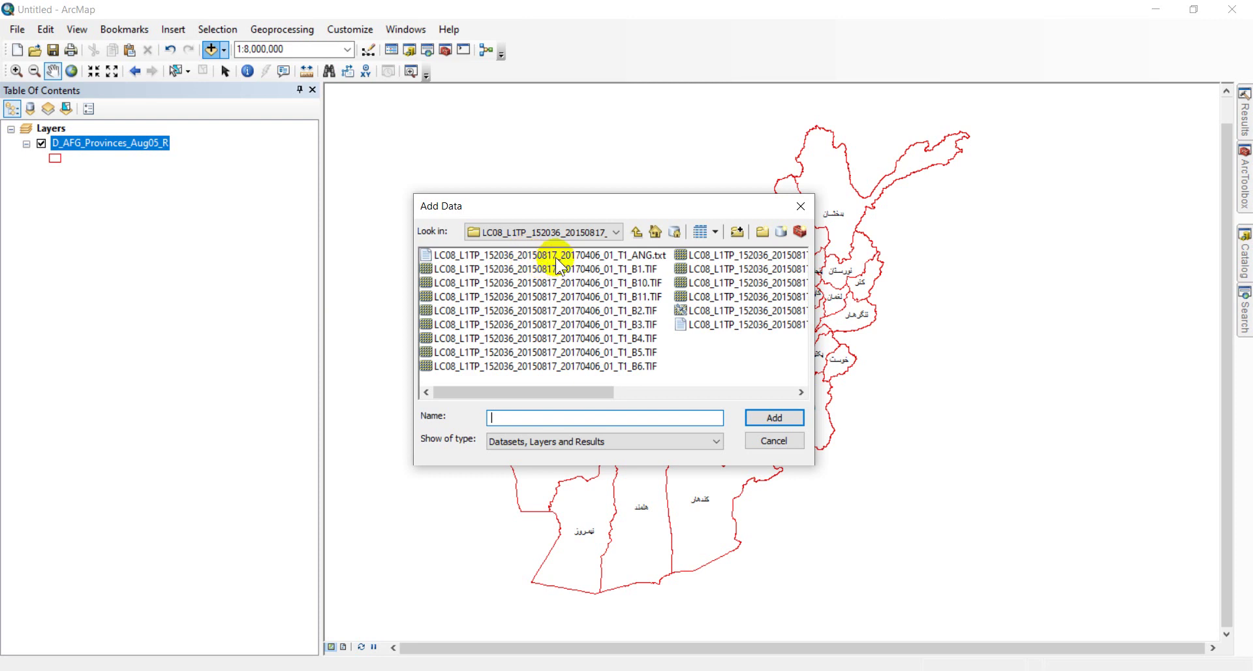
{"action": "left_click", "coordinate": [574, 257]}
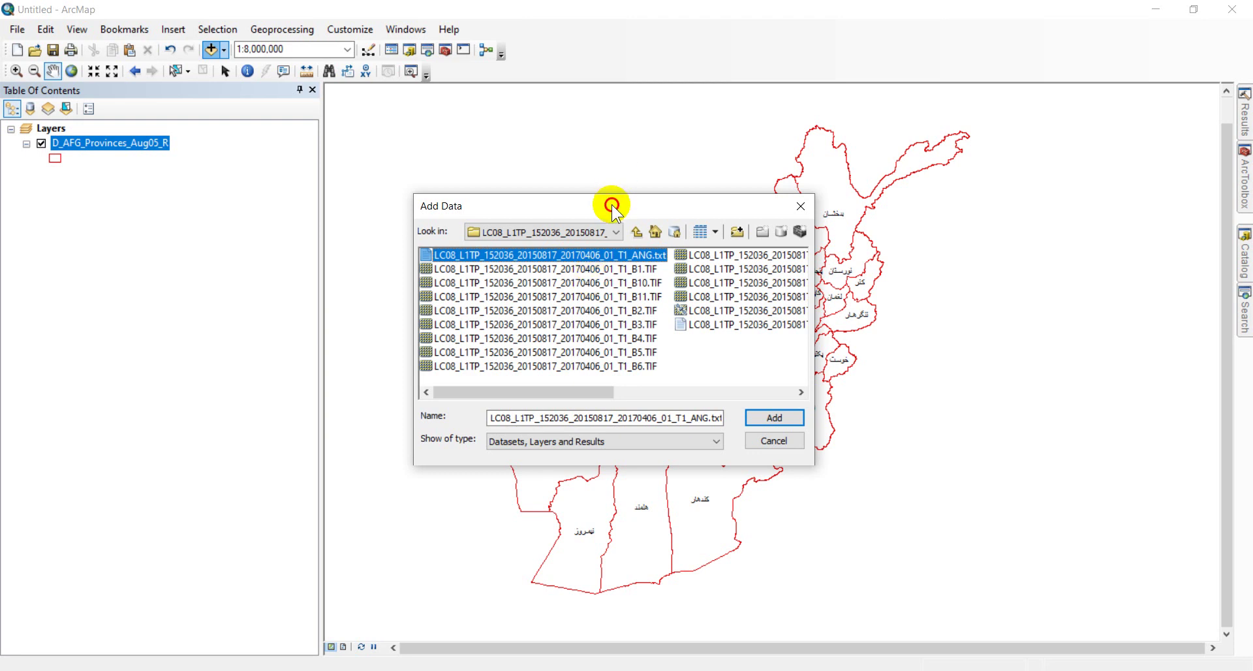
{"action": "left_click_drag", "start_coordinate": [612, 205], "coordinate": [582, 198]}
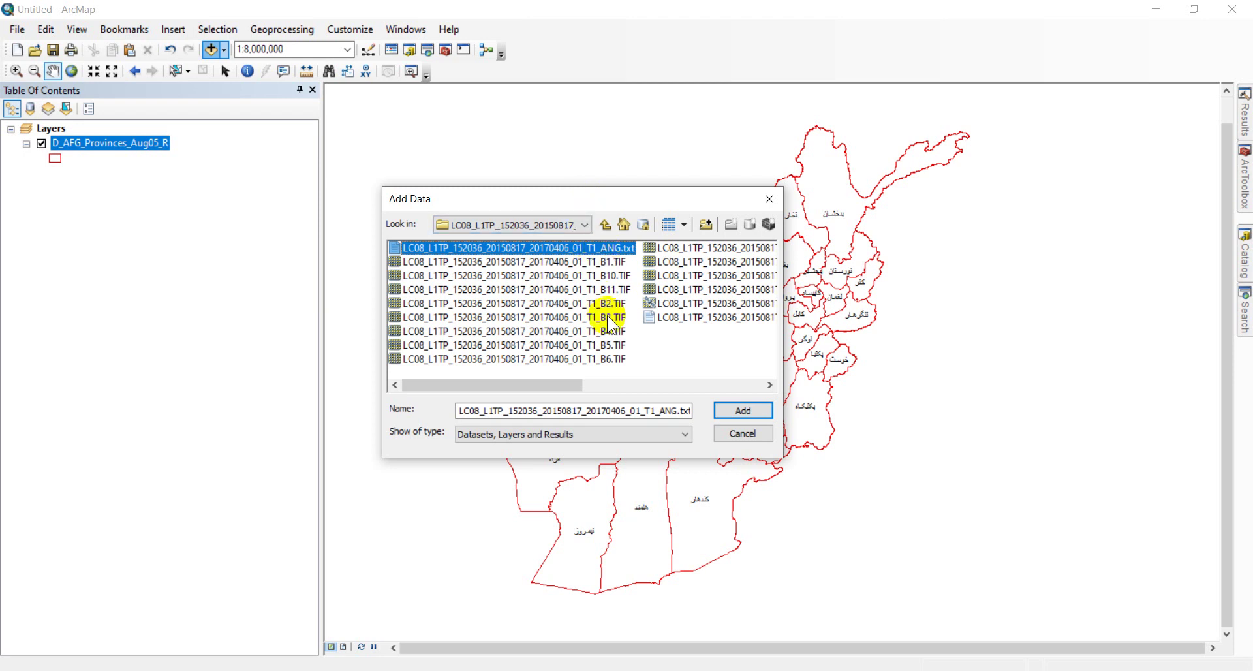
{"action": "left_click_drag", "start_coordinate": [598, 200], "coordinate": [446, 199]}
{"action": "left_click", "coordinate": [532, 303]}
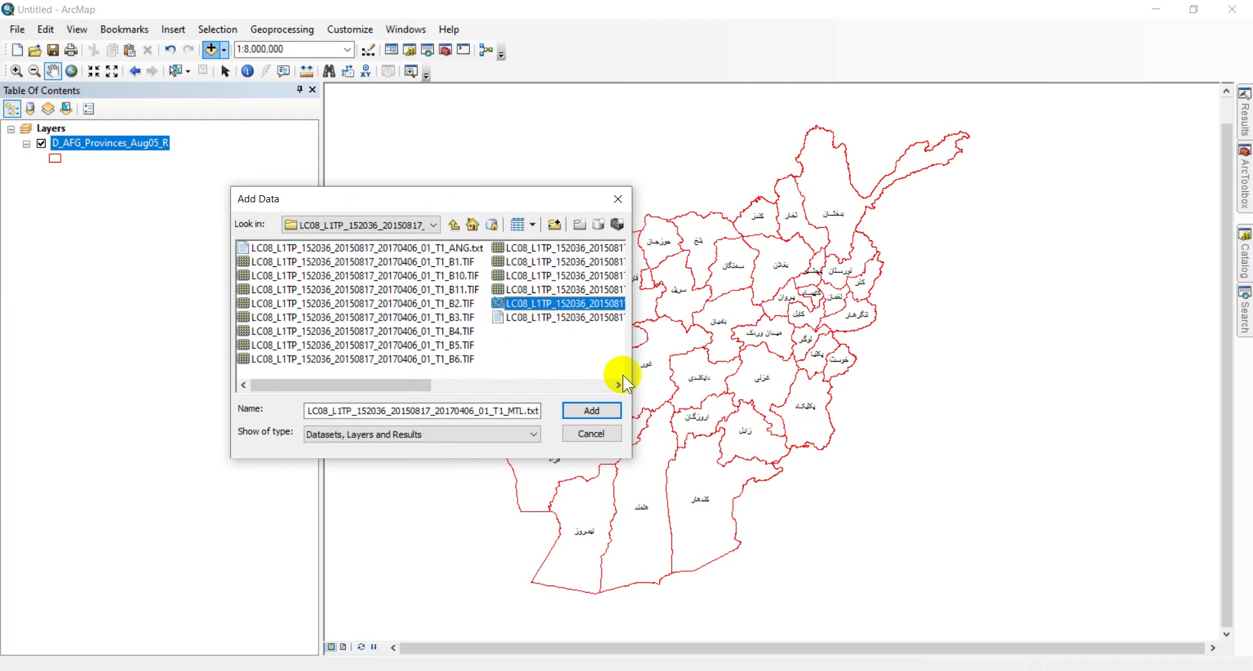
{"action": "left_click", "coordinate": [591, 411]}
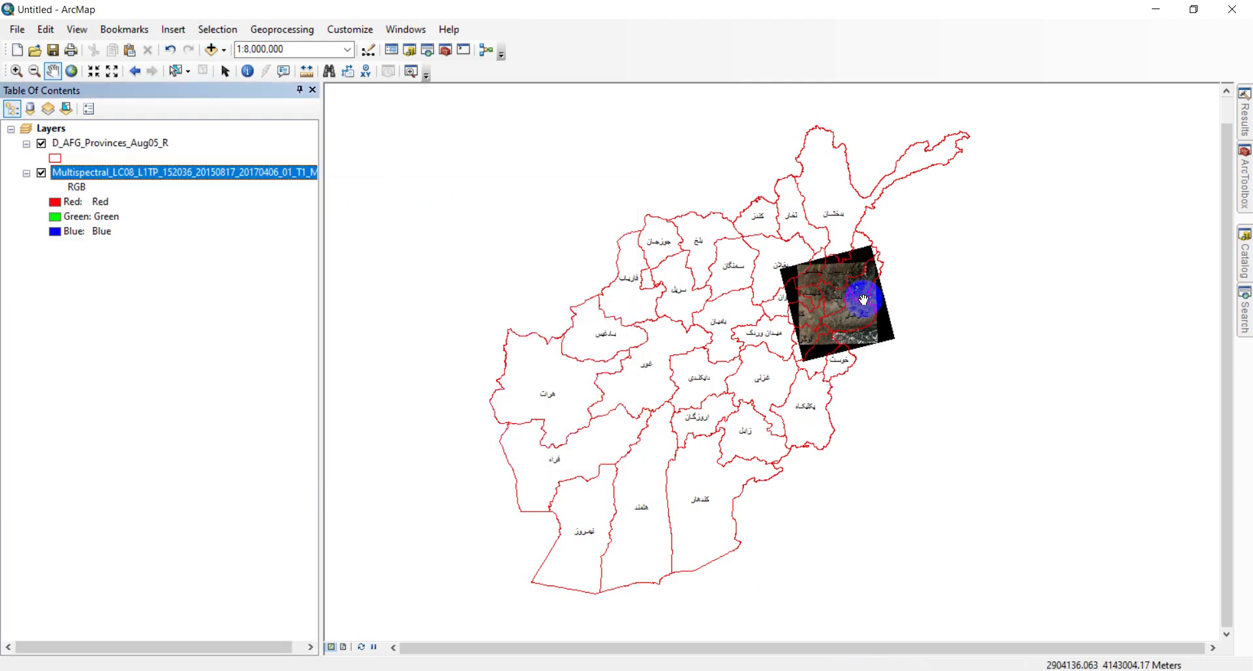
- Examine how the added Landsat scene lies beneath the province boundaries, especially around Kabul province
{"action": "scroll", "coordinate": [864, 299], "scroll_direction": "down", "scroll_amount": 6}
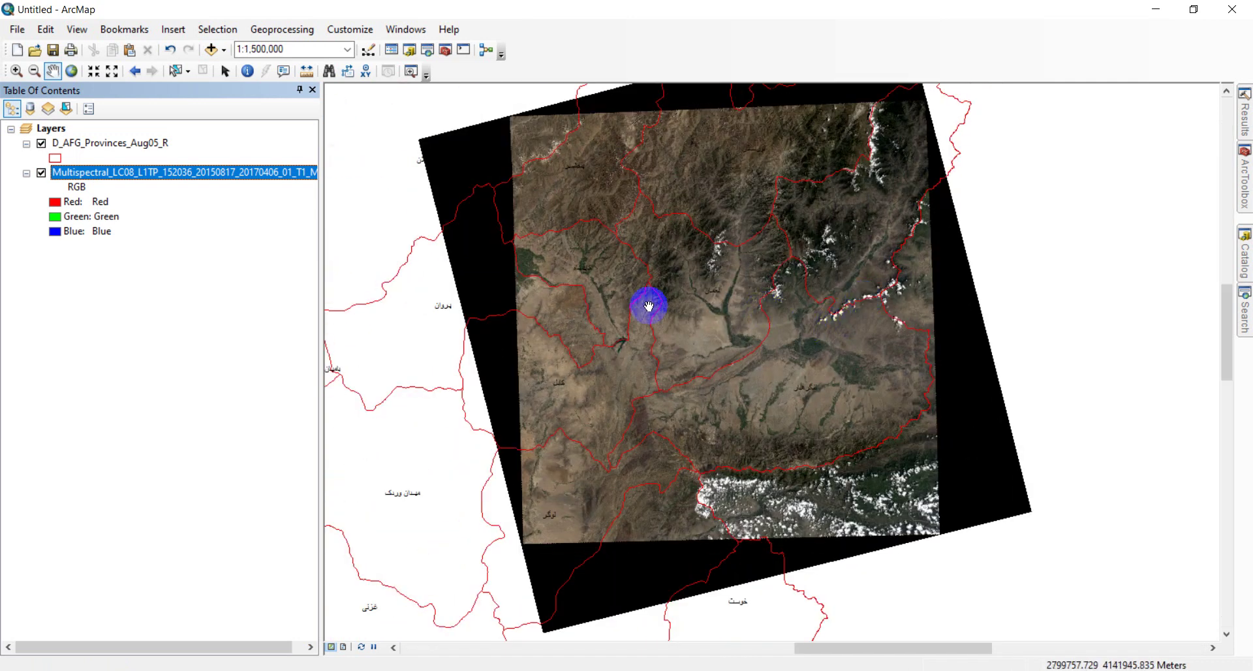
{"action": "scroll", "coordinate": [647, 300], "scroll_direction": "down", "scroll_amount": 1}
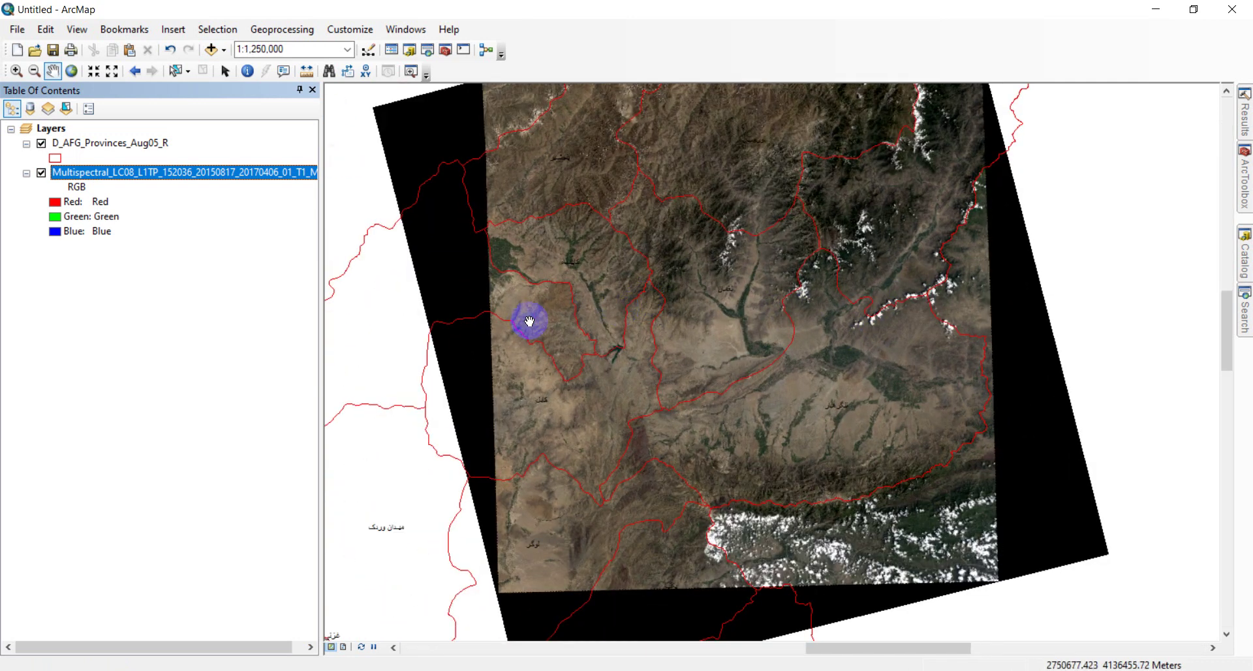
{"action": "left_click_drag", "start_coordinate": [528, 293], "coordinate": [533, 321]}
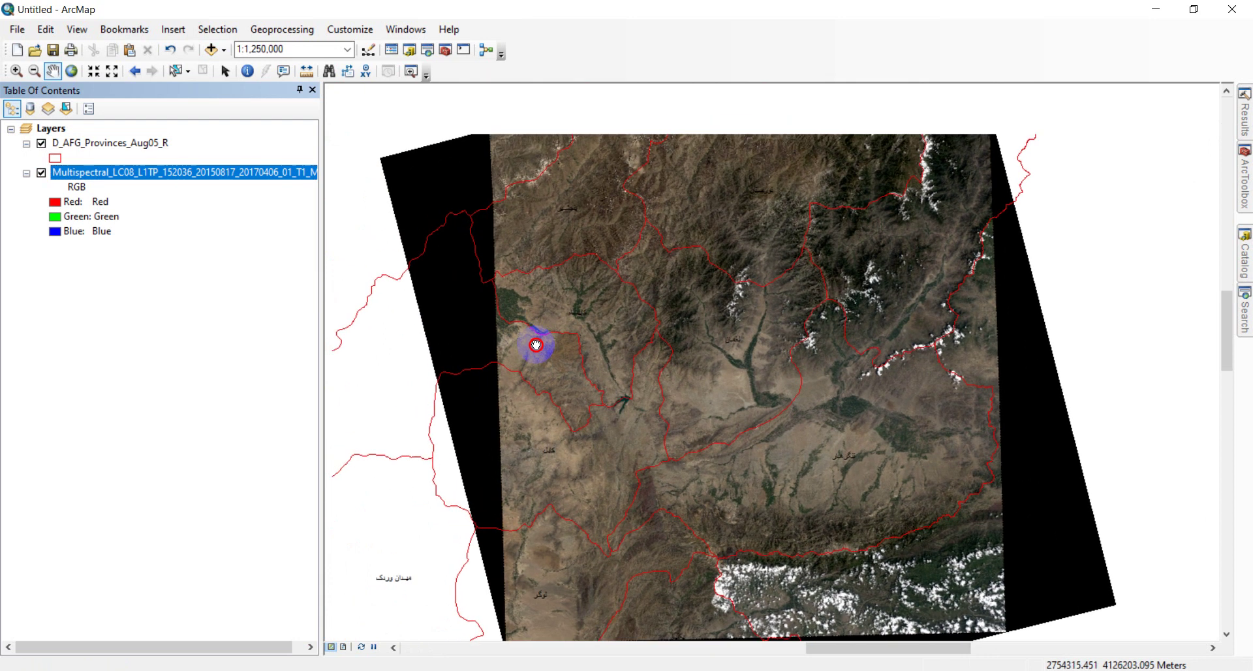
{"action": "left_click_drag", "start_coordinate": [559, 379], "coordinate": [562, 400]}
{"action": "scroll", "coordinate": [569, 382], "scroll_direction": "down", "scroll_amount": 2}
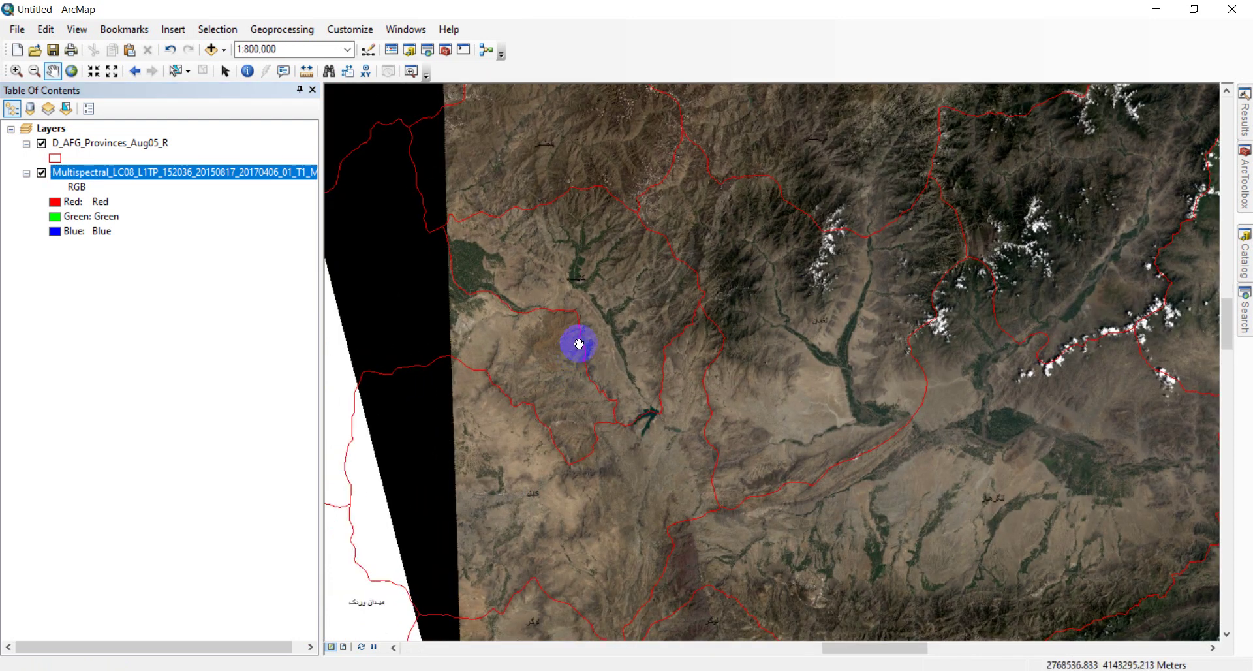
{"action": "left_click_drag", "start_coordinate": [574, 312], "coordinate": [574, 432]}
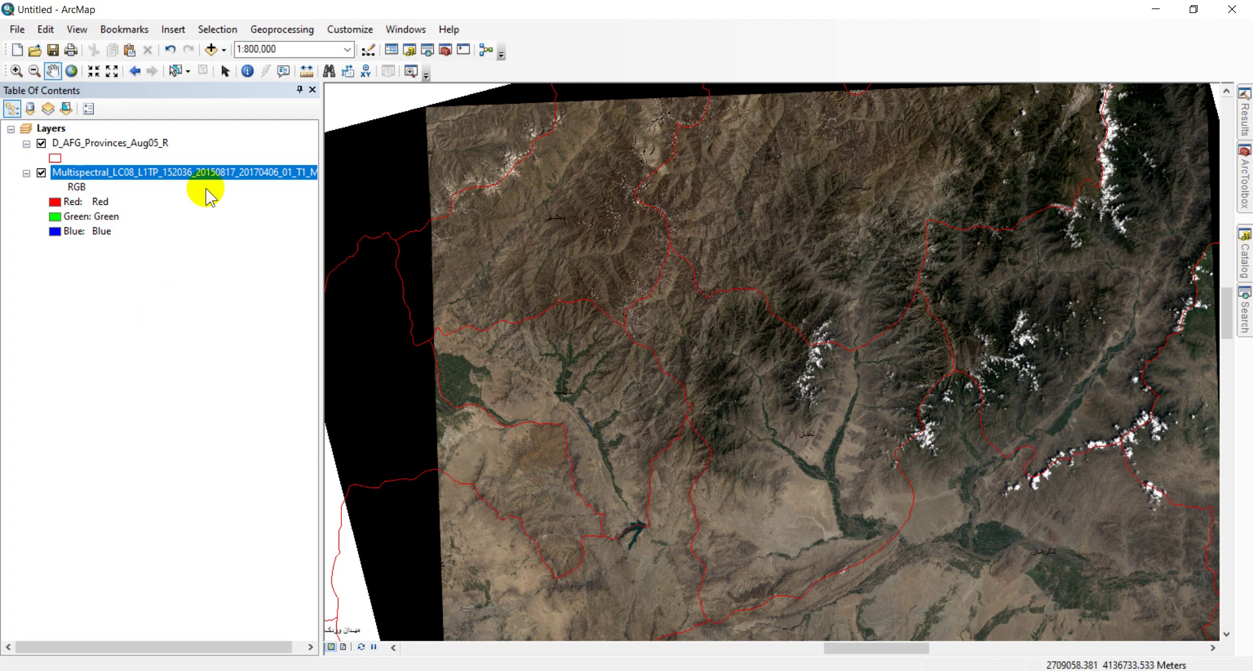
{"action": "left_click", "coordinate": [603, 393]}
{"action": "left_click_drag", "start_coordinate": [602, 393], "coordinate": [783, 431]}
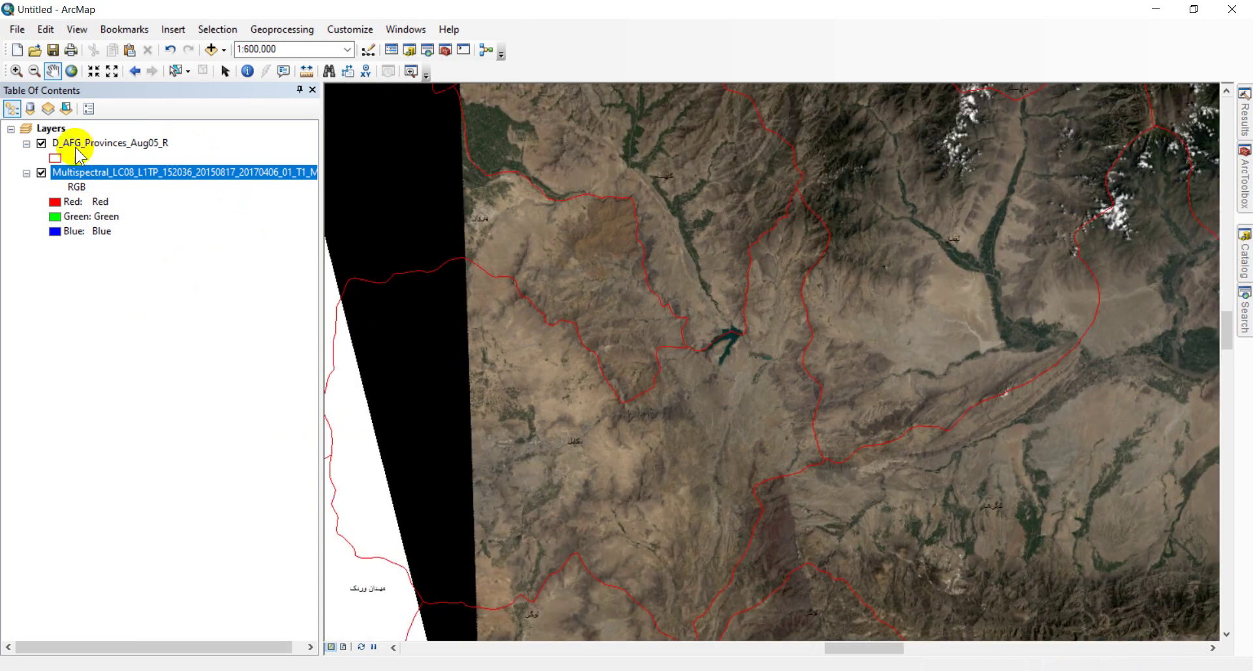
- Set the outline width of the D_AFG_Provinces_Aug05_R boundary symbol to 1
{"action": "left_click", "coordinate": [54, 158]}
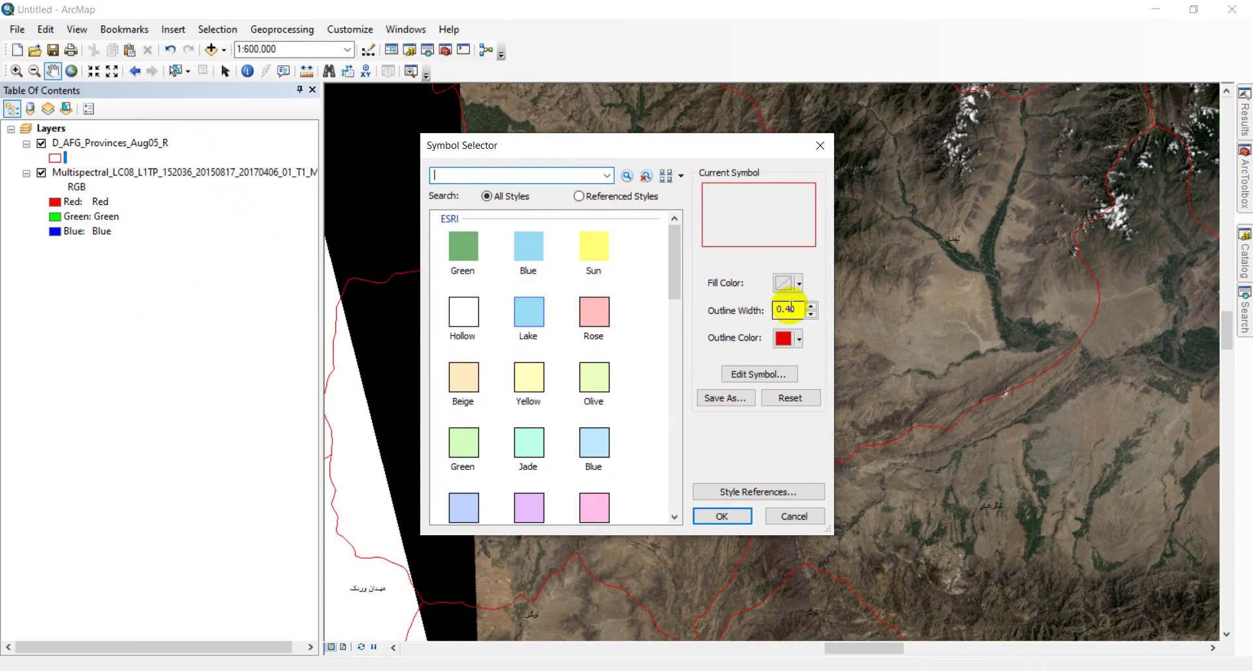
{"action": "left_click", "coordinate": [810, 305]}
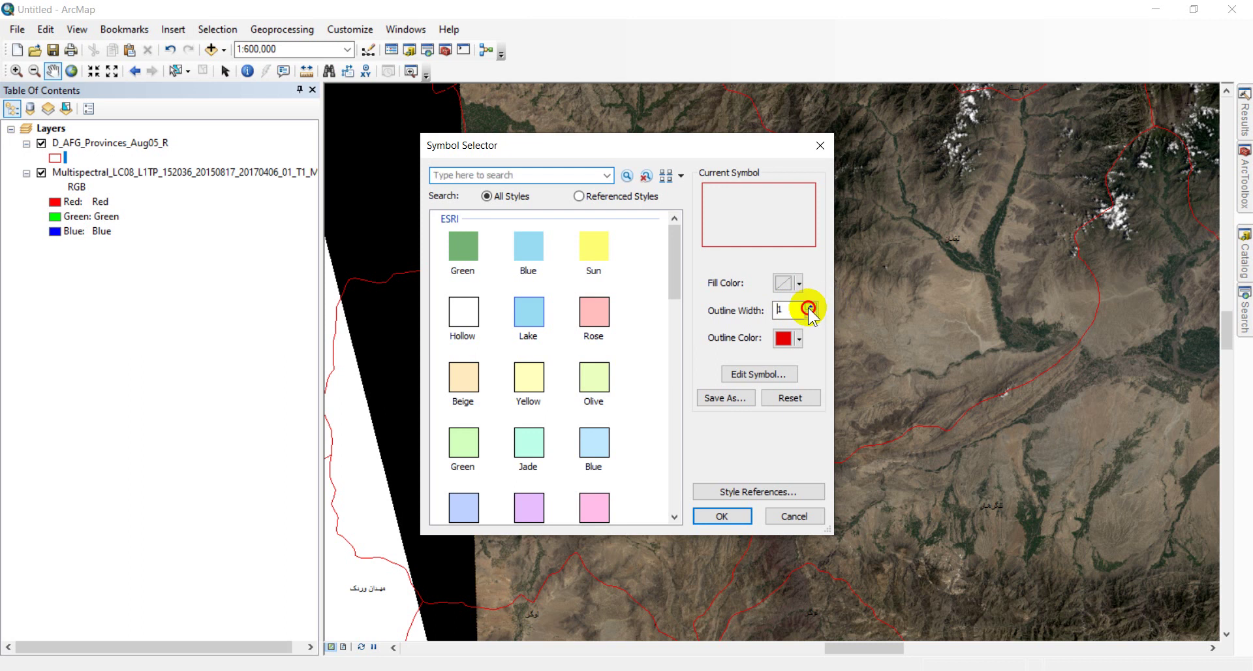
{"action": "left_click", "coordinate": [722, 515]}
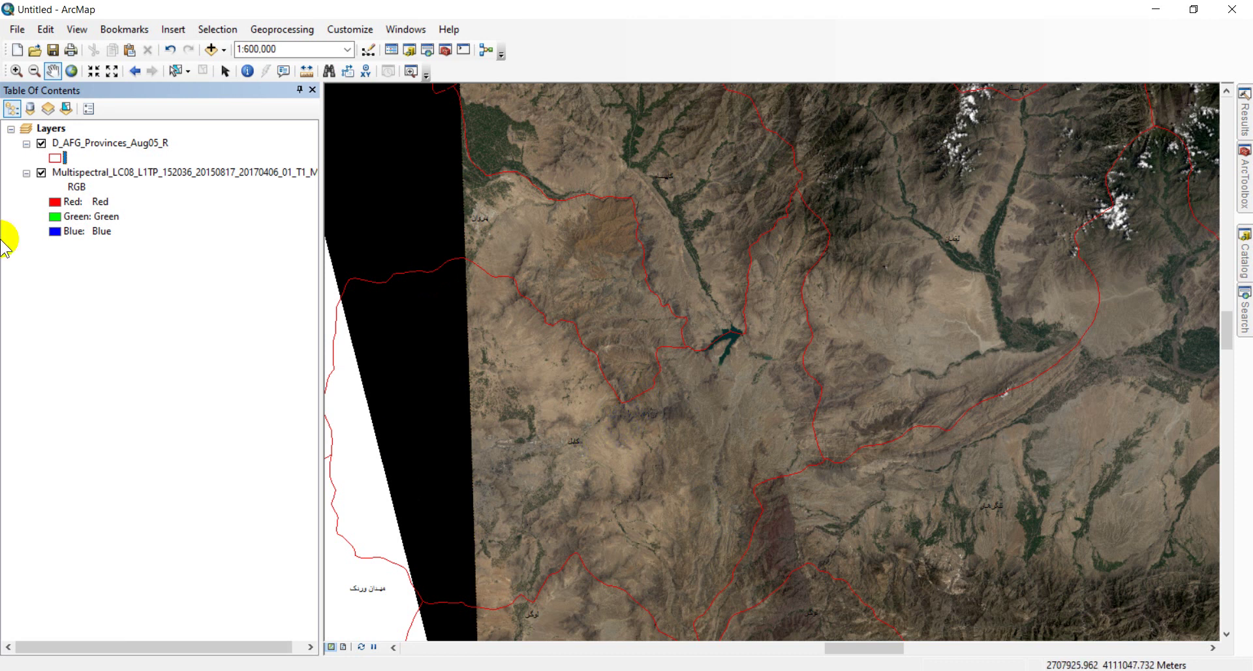
- Make the province labels larger and bold, and change the province boundary outline to yellow
{"action": "right_click", "coordinate": [131, 134]}
{"action": "right_click", "coordinate": [124, 150]}
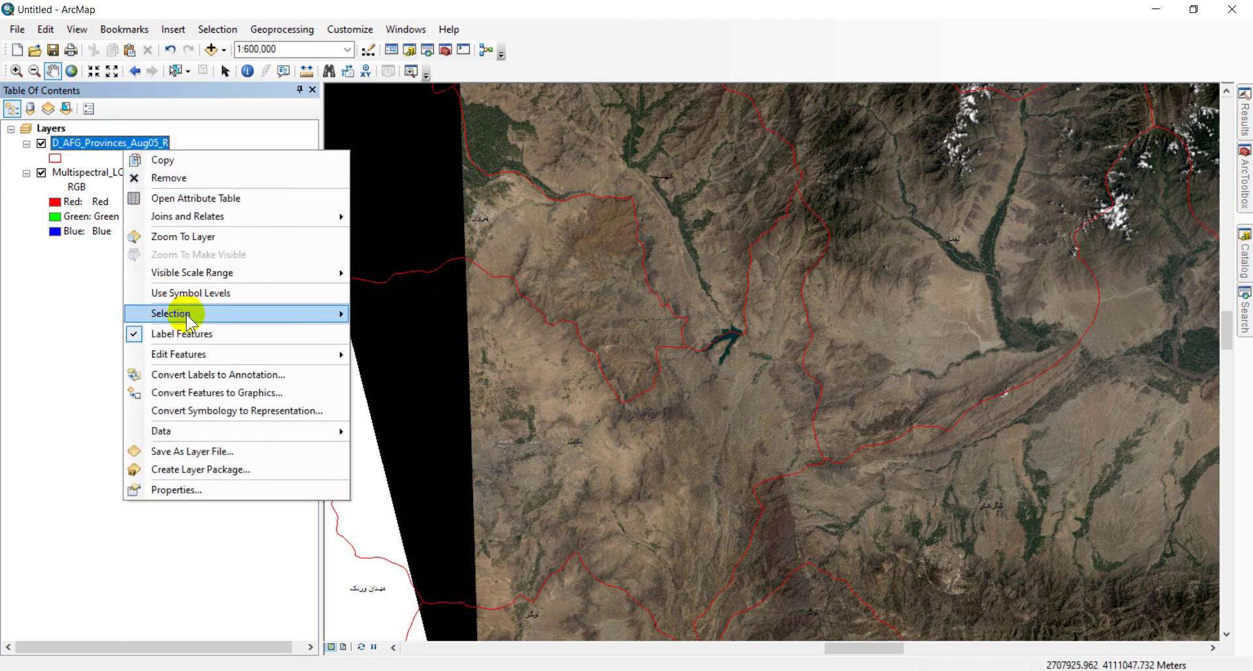
{"action": "left_click", "coordinate": [298, 498]}
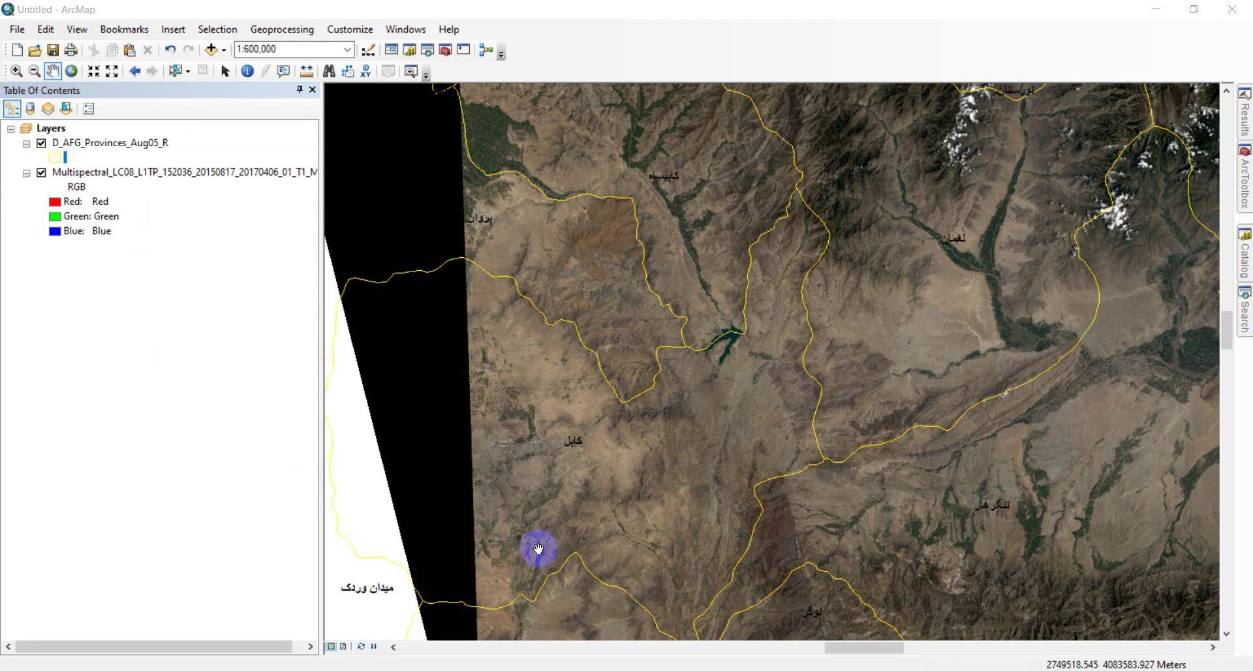
- Display the multispectral image in false colour, assigning NearInfrared to the red channel and Red to the green channel
{"action": "left_click_drag", "start_coordinate": [537, 548], "coordinate": [550, 465]}
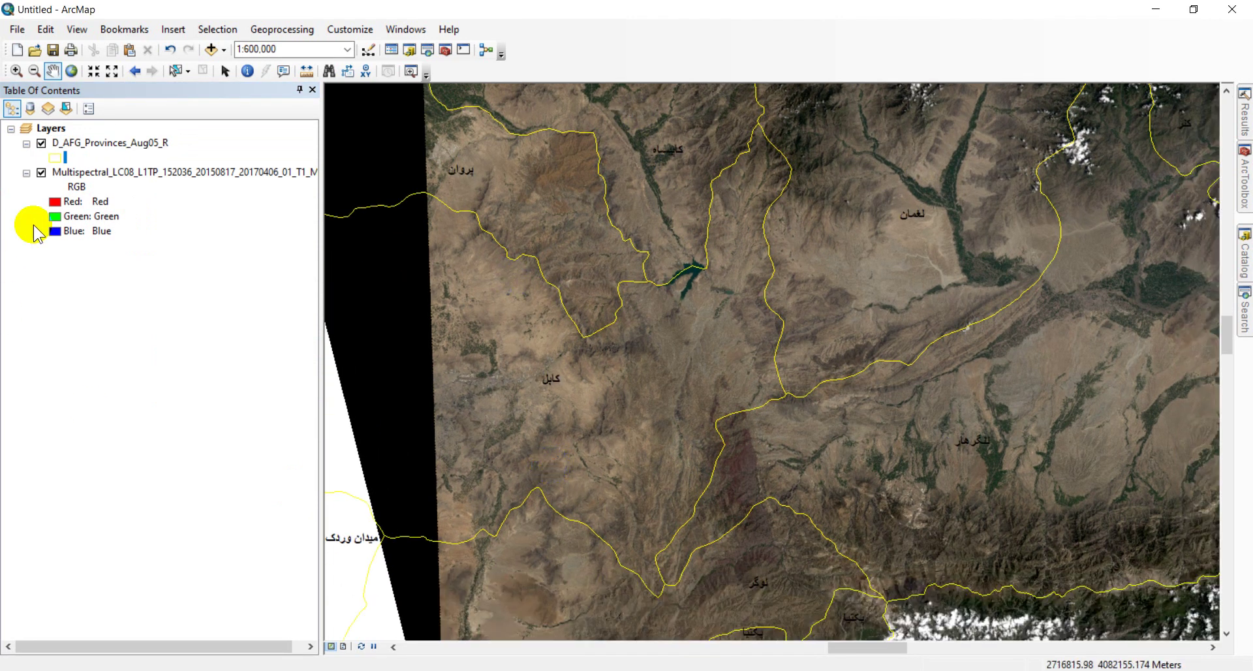
{"action": "left_click", "coordinate": [60, 201]}
{"action": "left_click", "coordinate": [119, 319]}
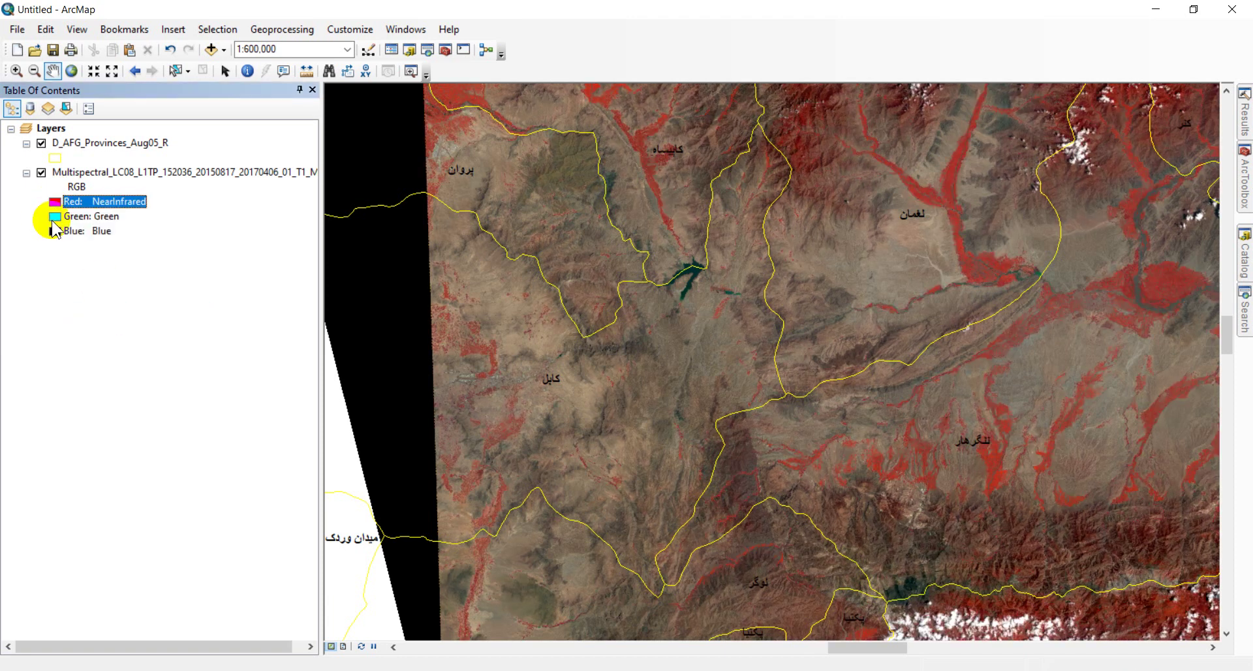
{"action": "left_click", "coordinate": [53, 219]}
{"action": "left_click", "coordinate": [101, 308]}
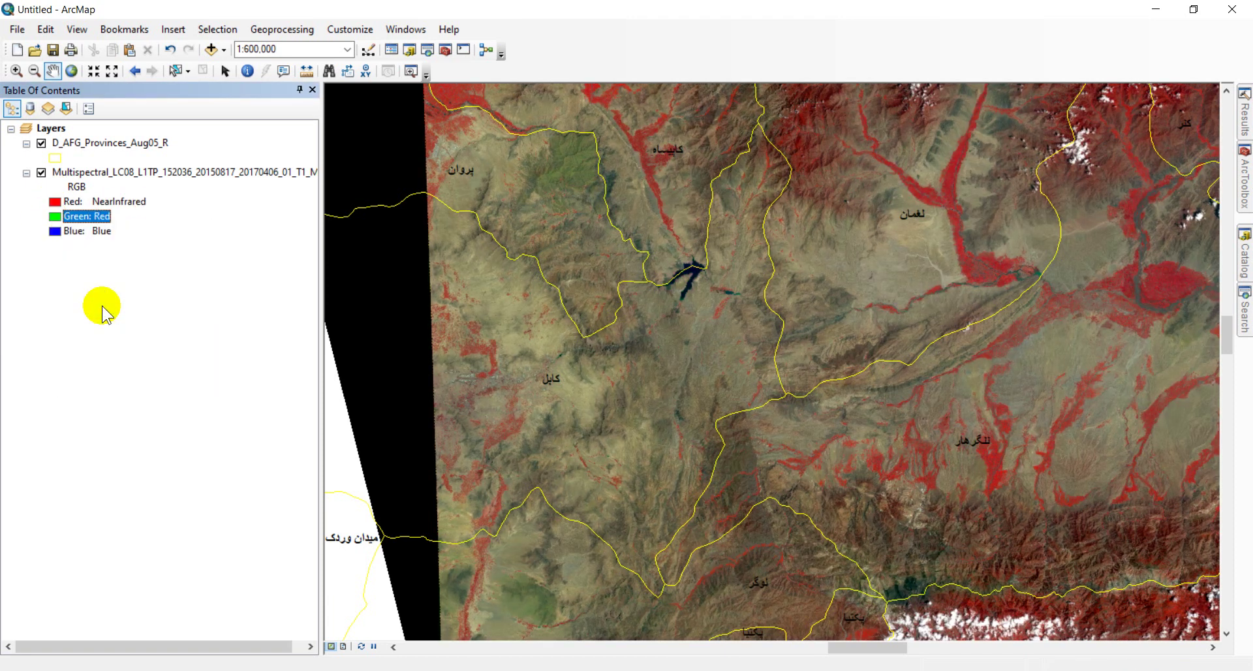
- Examine the vegetation, built-up areas and terrain in the false-colour image across Kabul province and towards Logar and Nangarhar
{"action": "scroll", "coordinate": [535, 448], "scroll_direction": "down", "scroll_amount": 4}
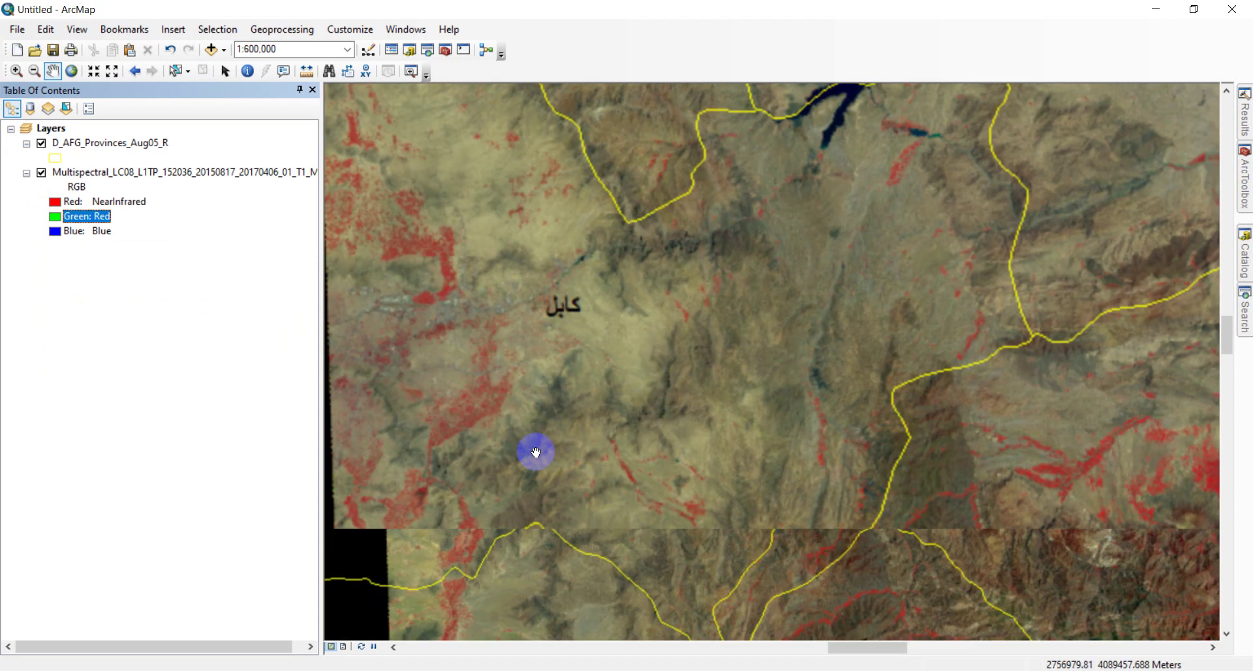
{"action": "left_click_drag", "start_coordinate": [481, 366], "coordinate": [596, 408]}
{"action": "left_click_drag", "start_coordinate": [556, 340], "coordinate": [683, 556]}
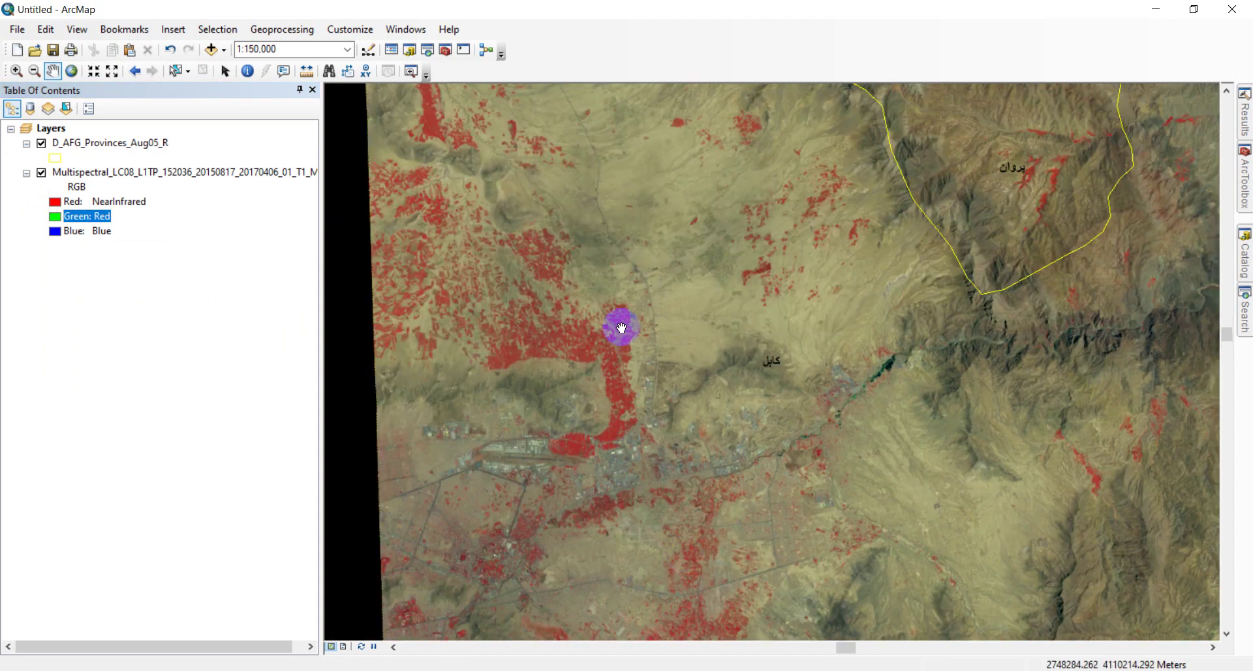
{"action": "scroll", "coordinate": [624, 449], "scroll_direction": "down", "scroll_amount": 1}
{"action": "scroll", "coordinate": [624, 449], "scroll_direction": "down", "scroll_amount": 1}
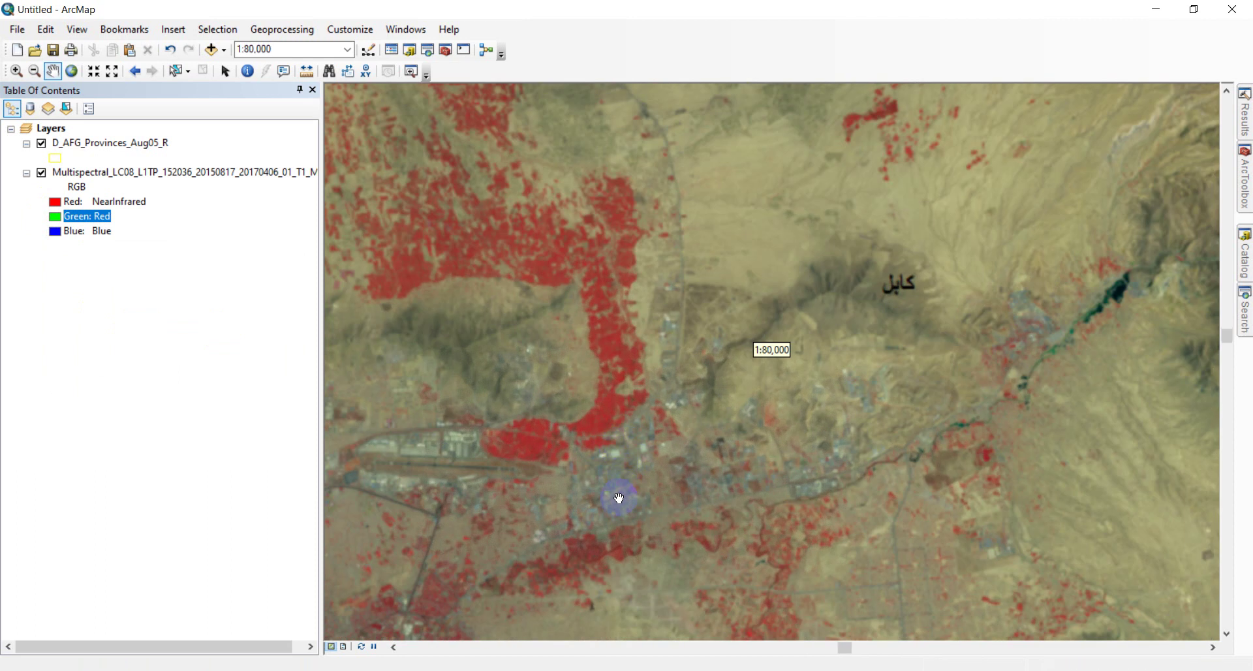
{"action": "scroll", "coordinate": [607, 446], "scroll_direction": "up", "scroll_amount": 2}
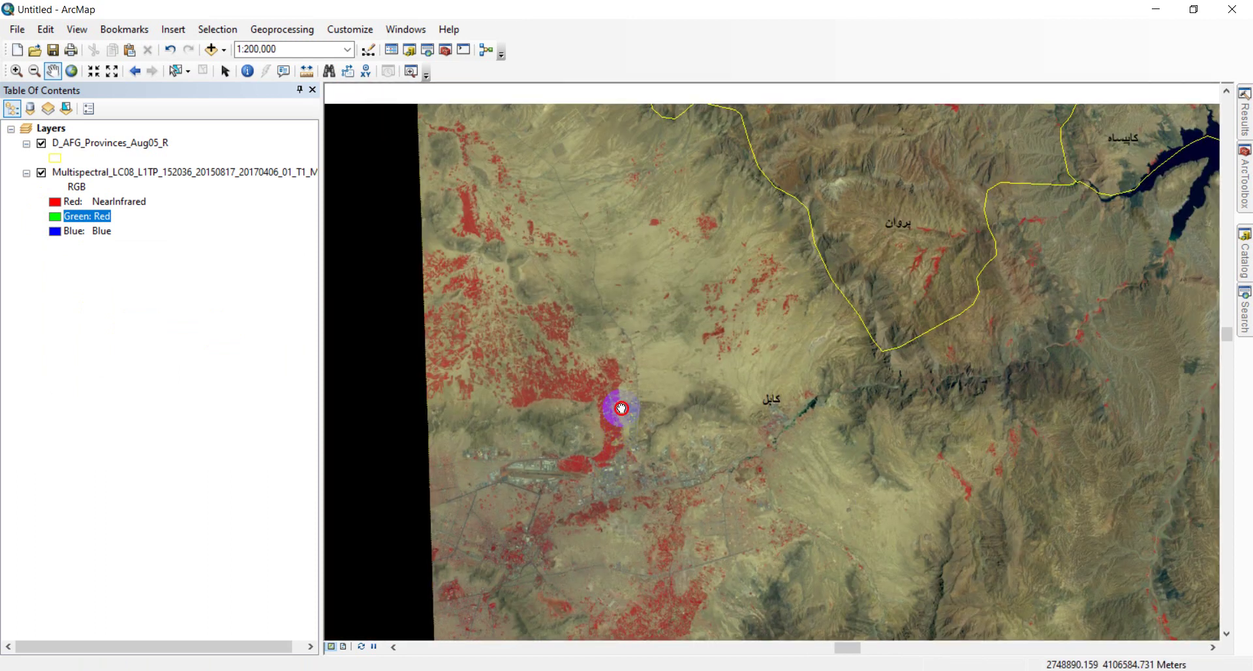
{"action": "left_click_drag", "start_coordinate": [615, 409], "coordinate": [610, 459]}
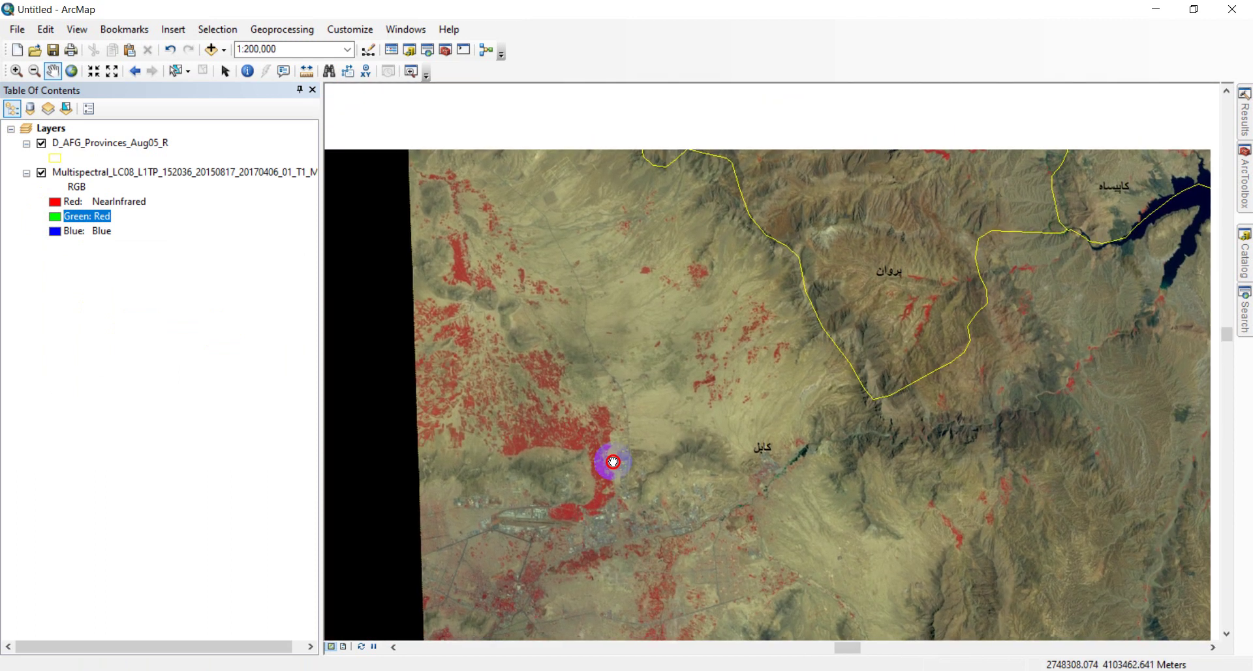
{"action": "left_click_drag", "start_coordinate": [680, 351], "coordinate": [503, 174]}
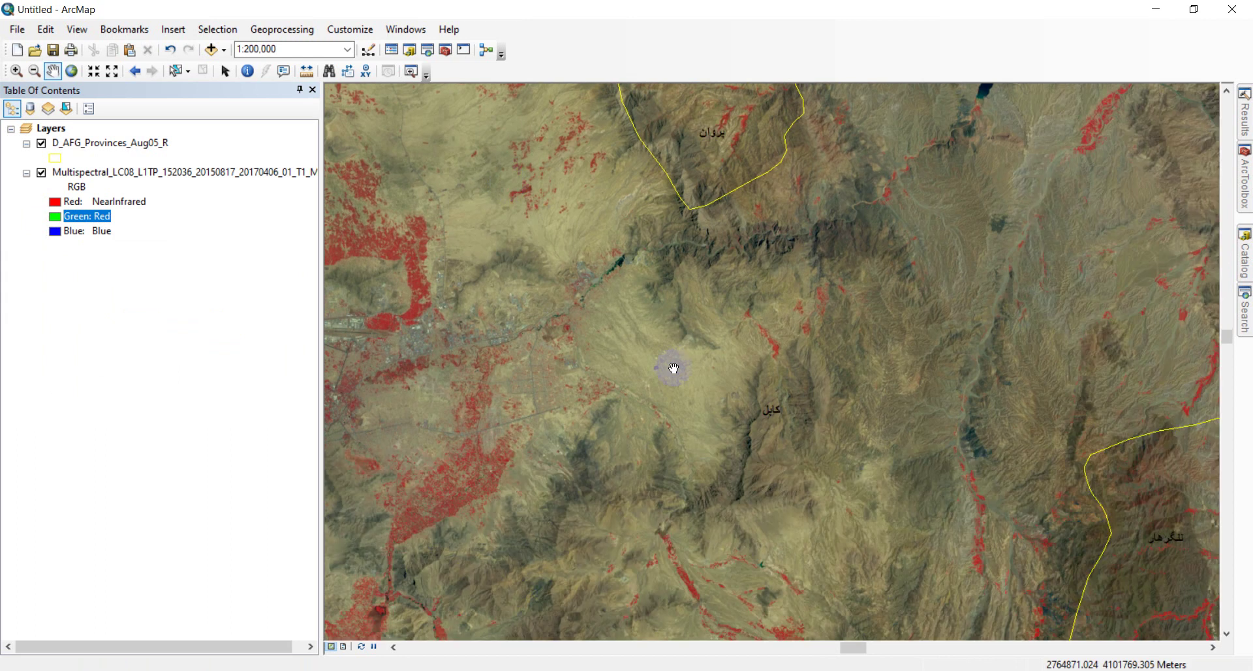
{"action": "scroll", "coordinate": [722, 244], "scroll_direction": "down", "scroll_amount": 3}
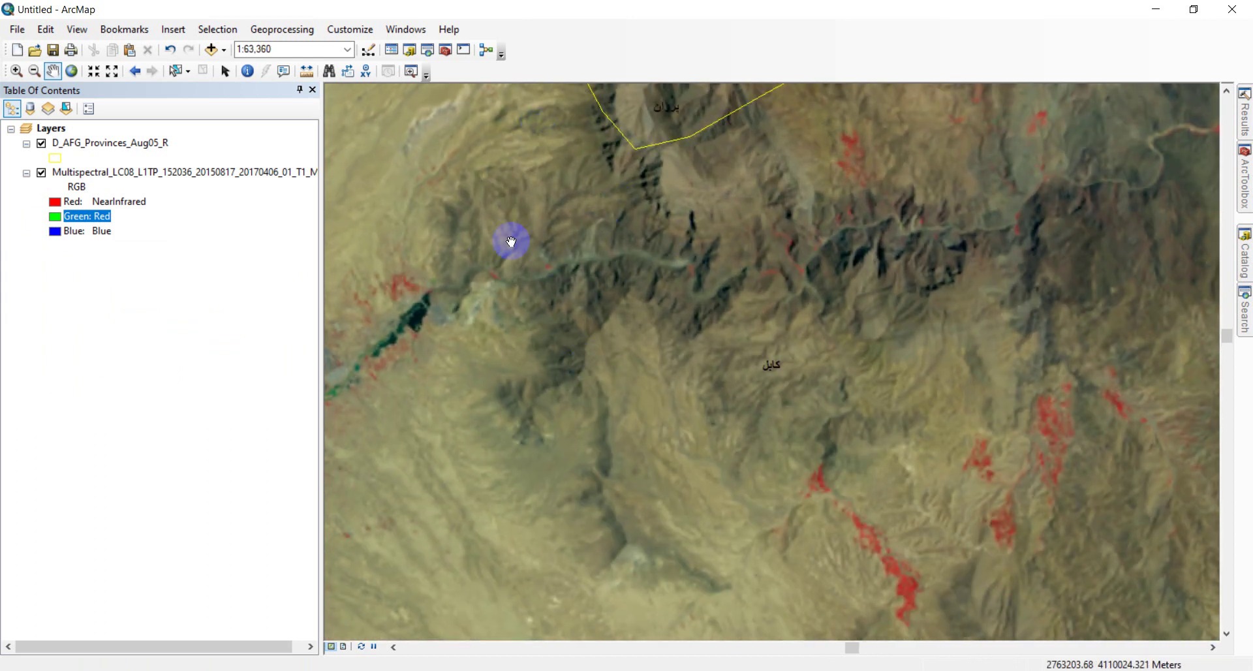
{"action": "scroll", "coordinate": [548, 343], "scroll_direction": "up", "scroll_amount": 3}
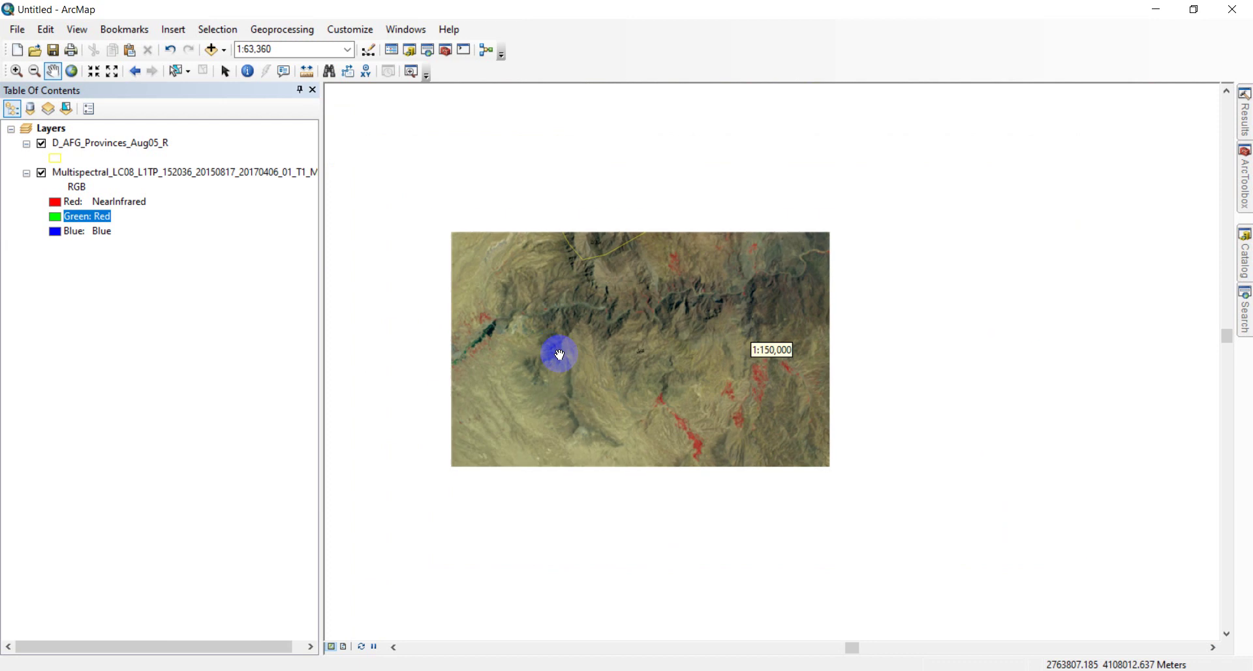
{"action": "scroll", "coordinate": [693, 314], "scroll_direction": "up", "scroll_amount": 2}
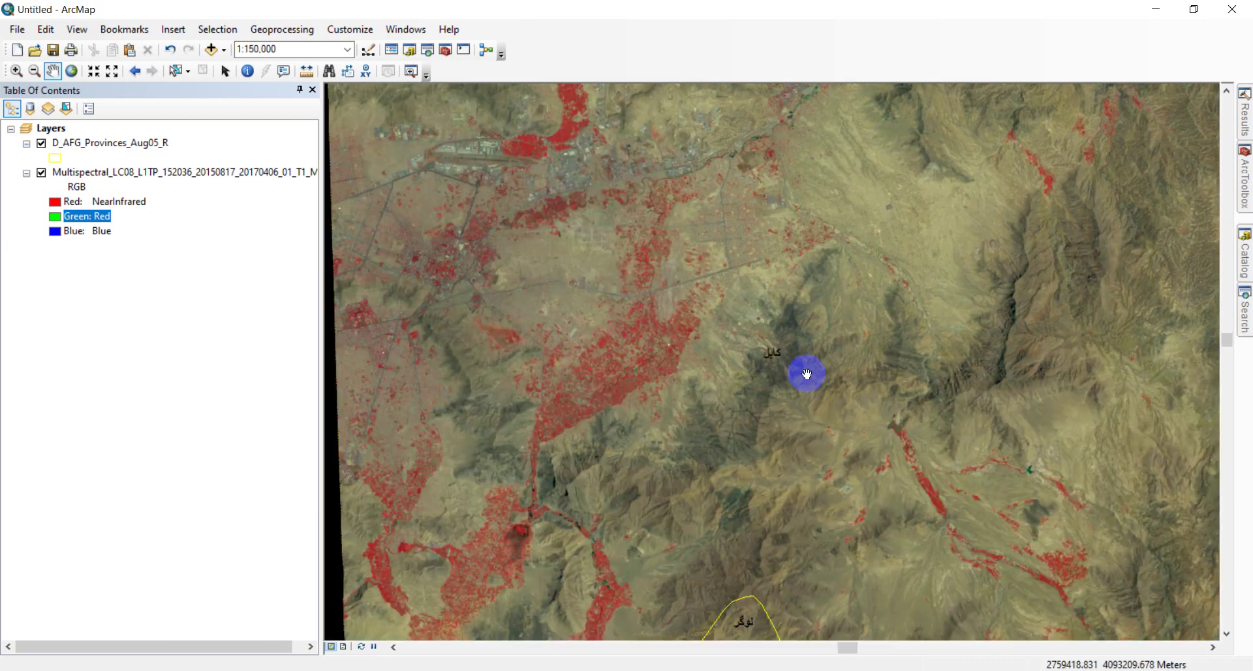
{"action": "scroll", "coordinate": [633, 456], "scroll_direction": "up", "scroll_amount": 2}
{"action": "scroll", "coordinate": [633, 457], "scroll_direction": "up", "scroll_amount": 1}
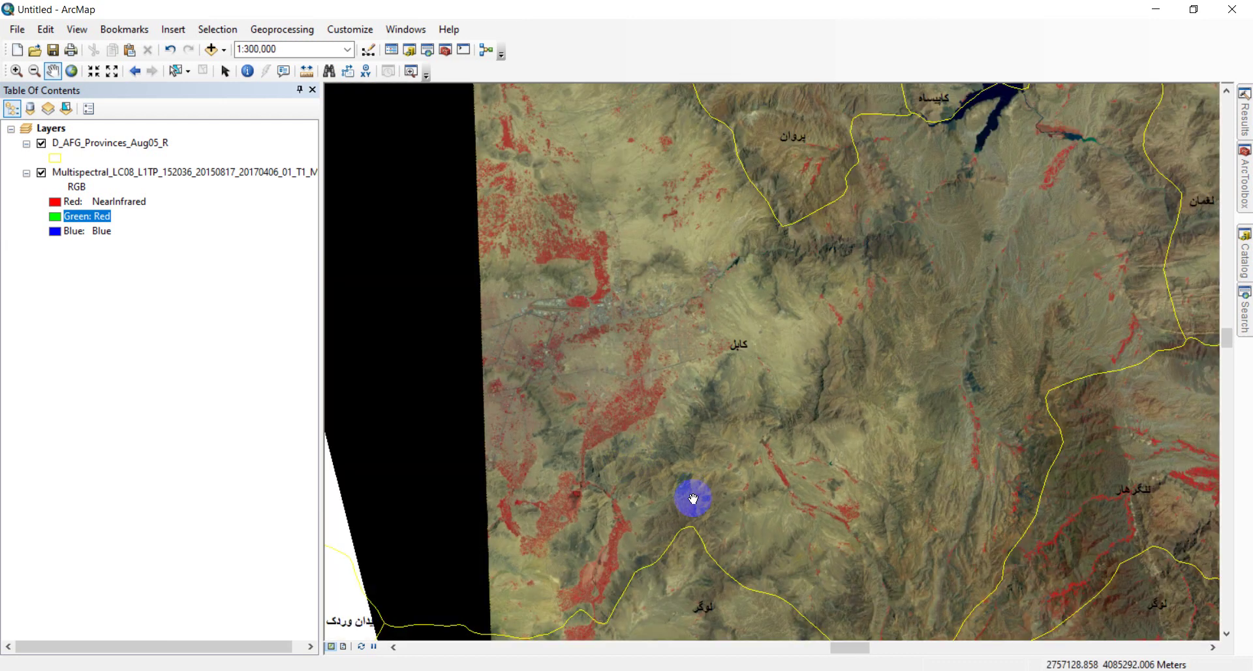
{"action": "left_click_drag", "start_coordinate": [691, 498], "coordinate": [635, 380]}
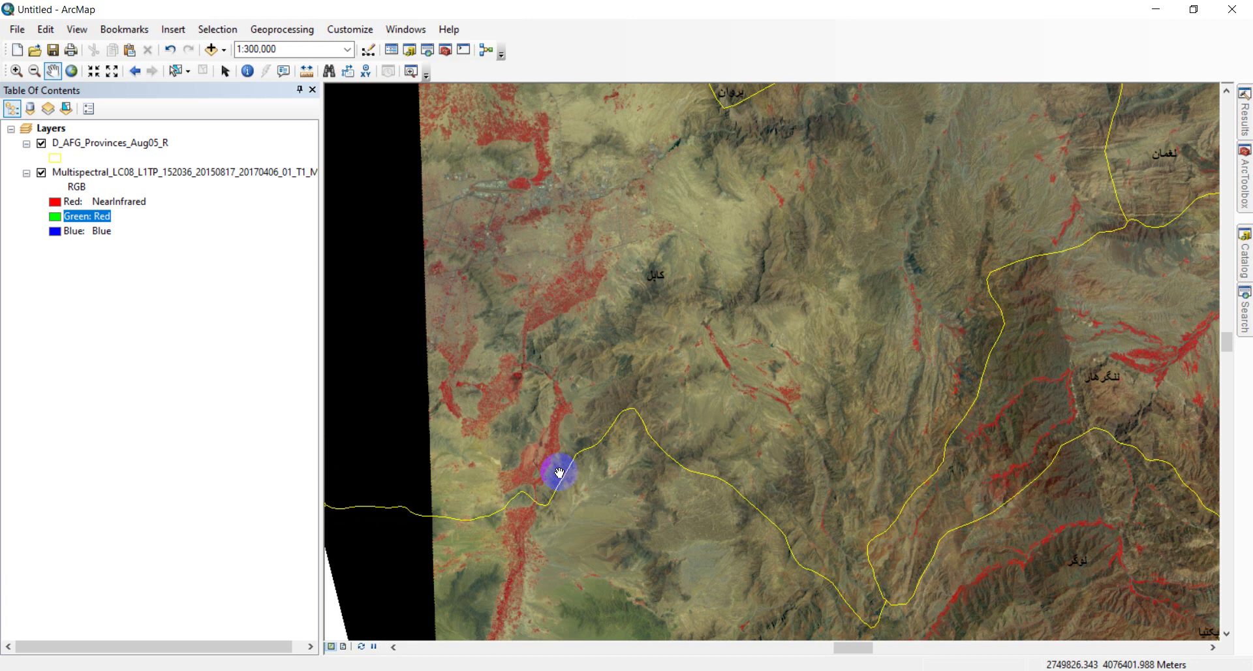
{"action": "scroll", "coordinate": [858, 496], "scroll_direction": "down", "scroll_amount": 5}
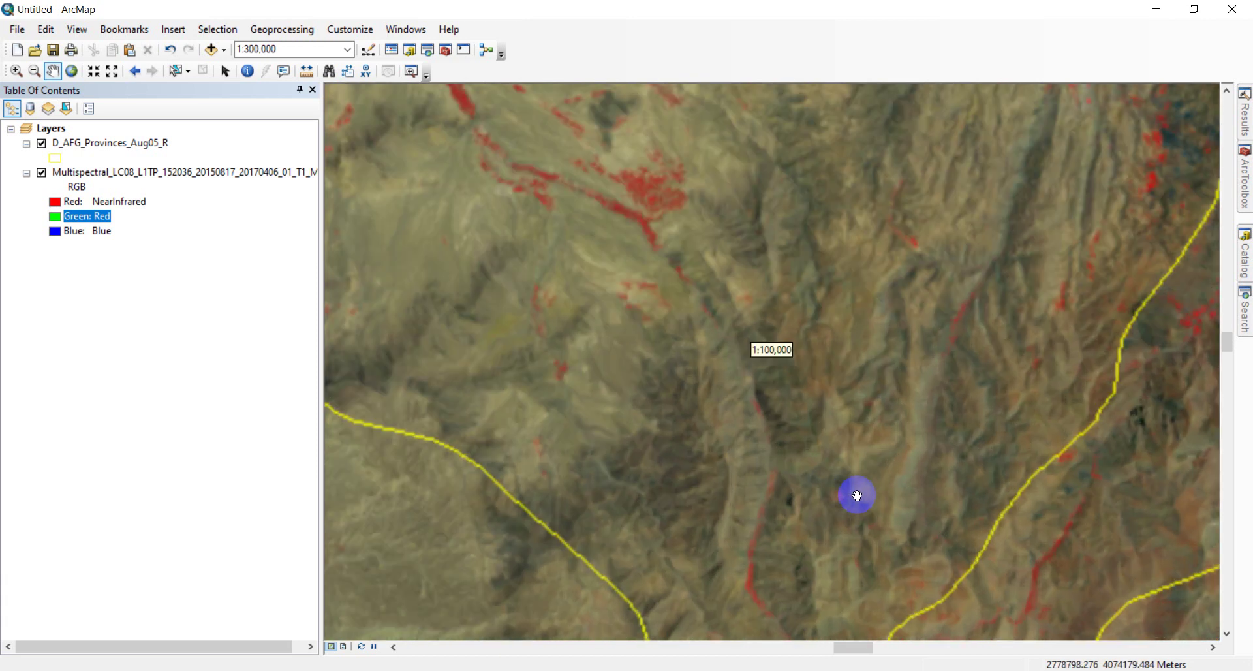
{"action": "scroll", "coordinate": [698, 353], "scroll_direction": "up", "scroll_amount": 3}
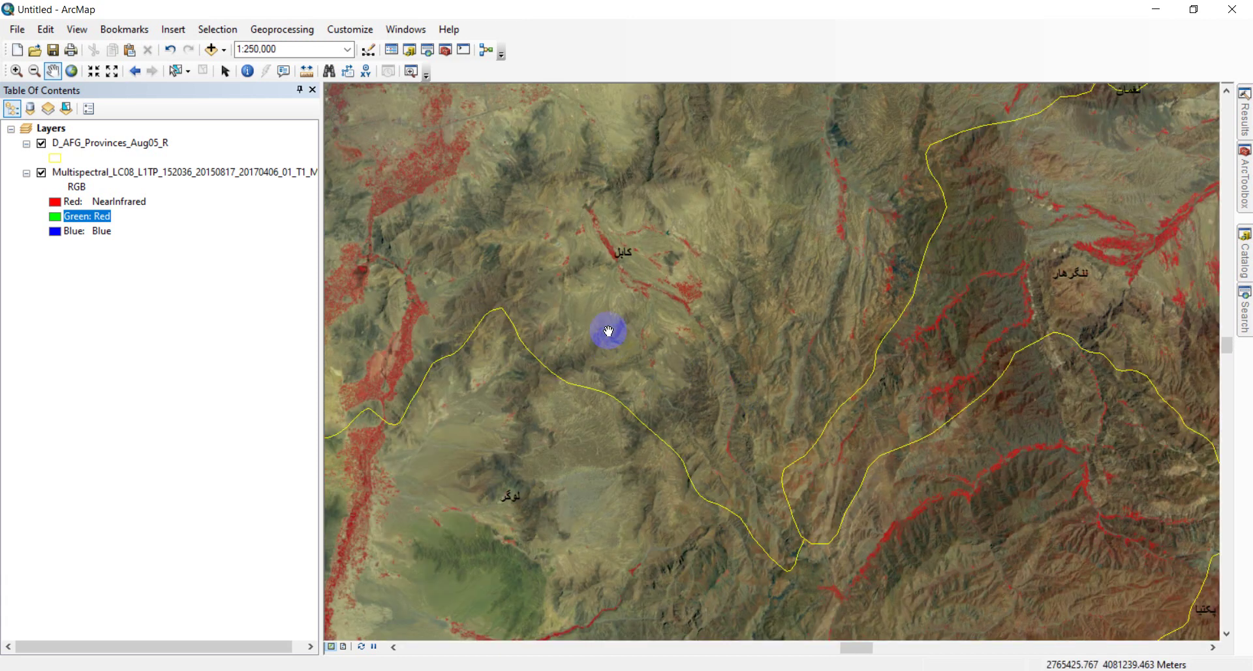
- Examine the false-colour image from Kabul city to the reservoir on the boundary between Kabul and Kapisa provinces
{"action": "left_click_drag", "start_coordinate": [608, 330], "coordinate": [841, 465]}
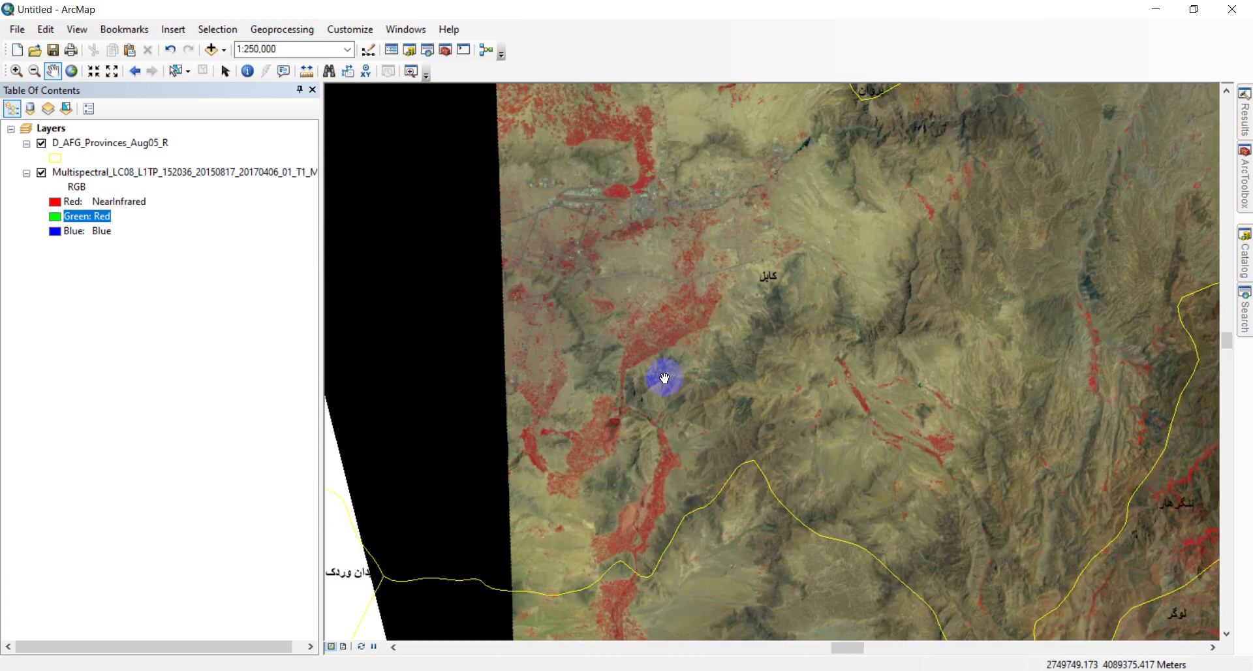
{"action": "scroll", "coordinate": [665, 379], "scroll_direction": "up", "scroll_amount": 2}
{"action": "left_click_drag", "start_coordinate": [664, 379], "coordinate": [531, 410]}
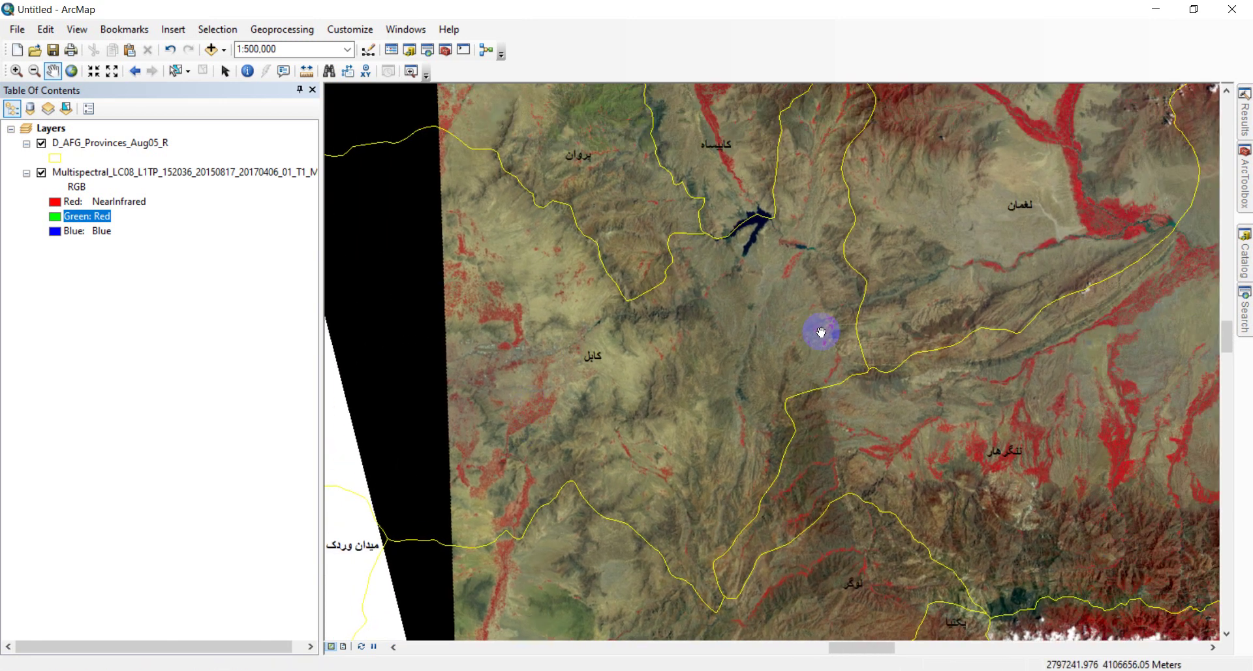
{"action": "scroll", "coordinate": [769, 245], "scroll_direction": "down", "scroll_amount": 5}
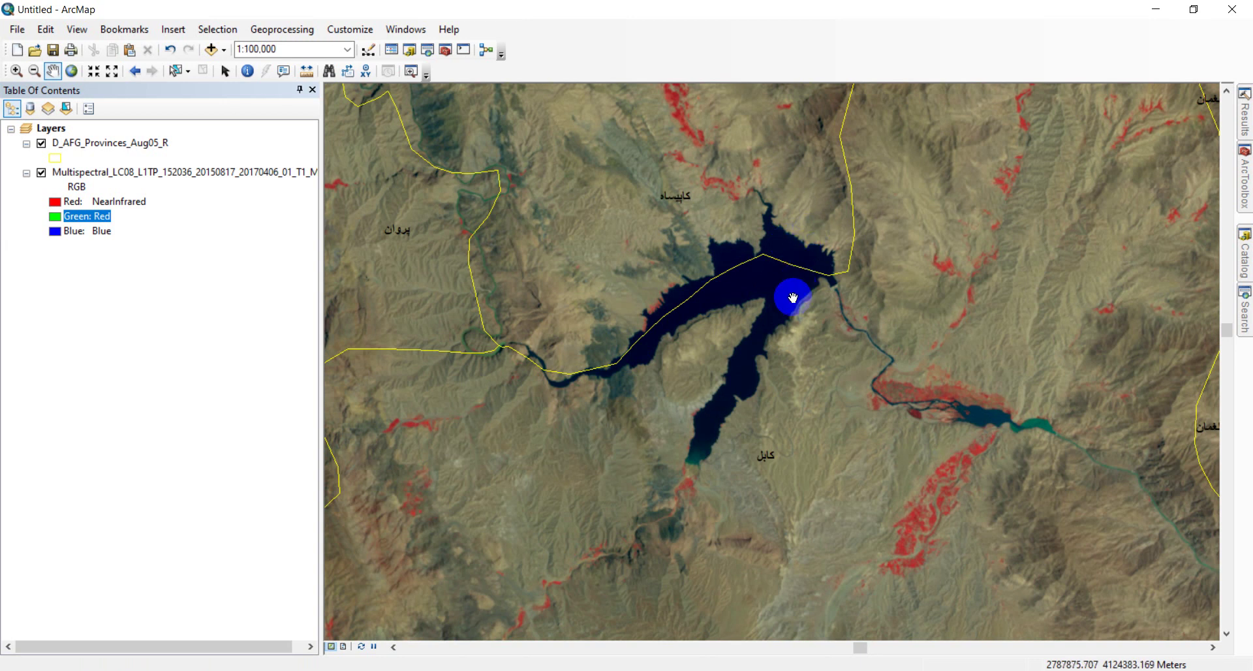
{"action": "scroll", "coordinate": [808, 325], "scroll_direction": "up", "scroll_amount": 4}
{"action": "scroll", "coordinate": [807, 325], "scroll_direction": "up", "scroll_amount": 2}
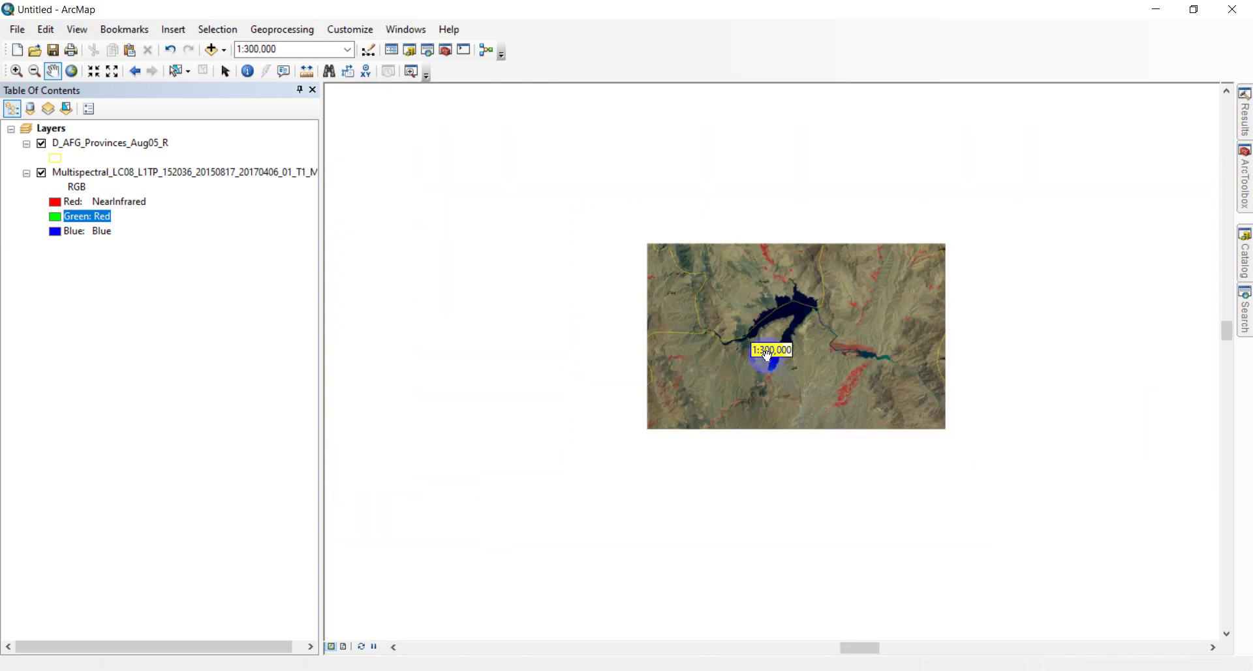
{"action": "scroll", "coordinate": [680, 421], "scroll_direction": "up", "scroll_amount": 2}
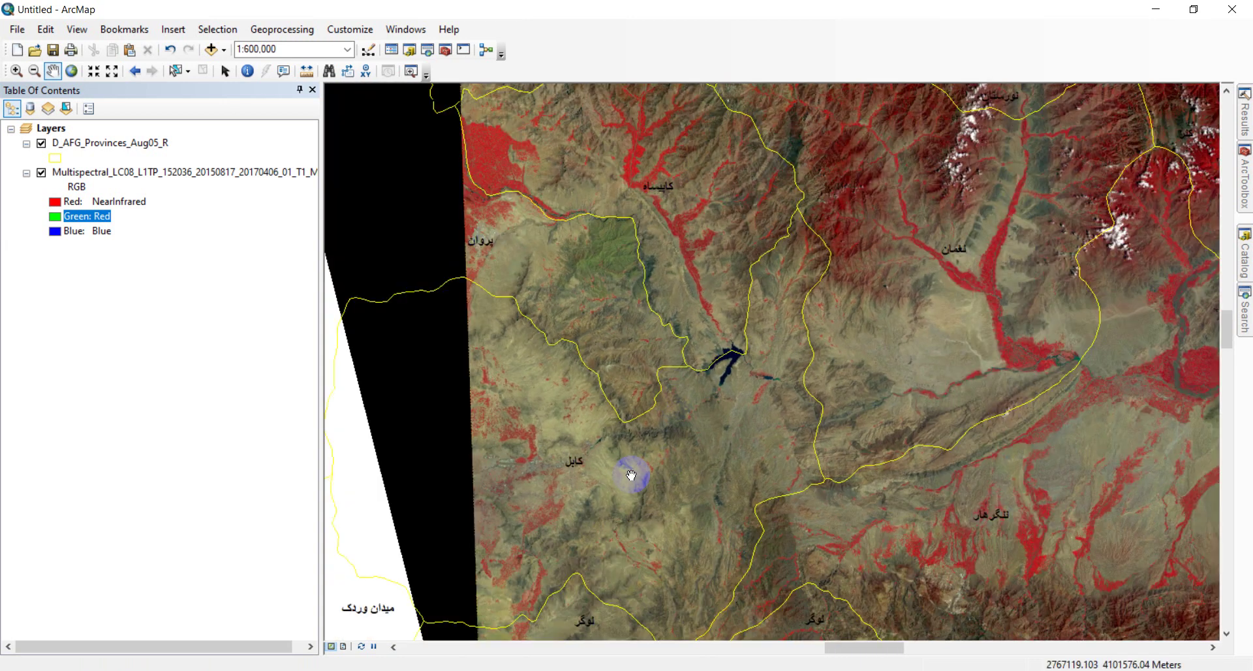
- Examine the vegetated valleys and surrounding mountains in southern Kabul province near the Logar boundary at several scales
{"action": "left_click_drag", "start_coordinate": [632, 475], "coordinate": [617, 379]}
{"action": "scroll", "coordinate": [672, 423], "scroll_direction": "down", "scroll_amount": 5}
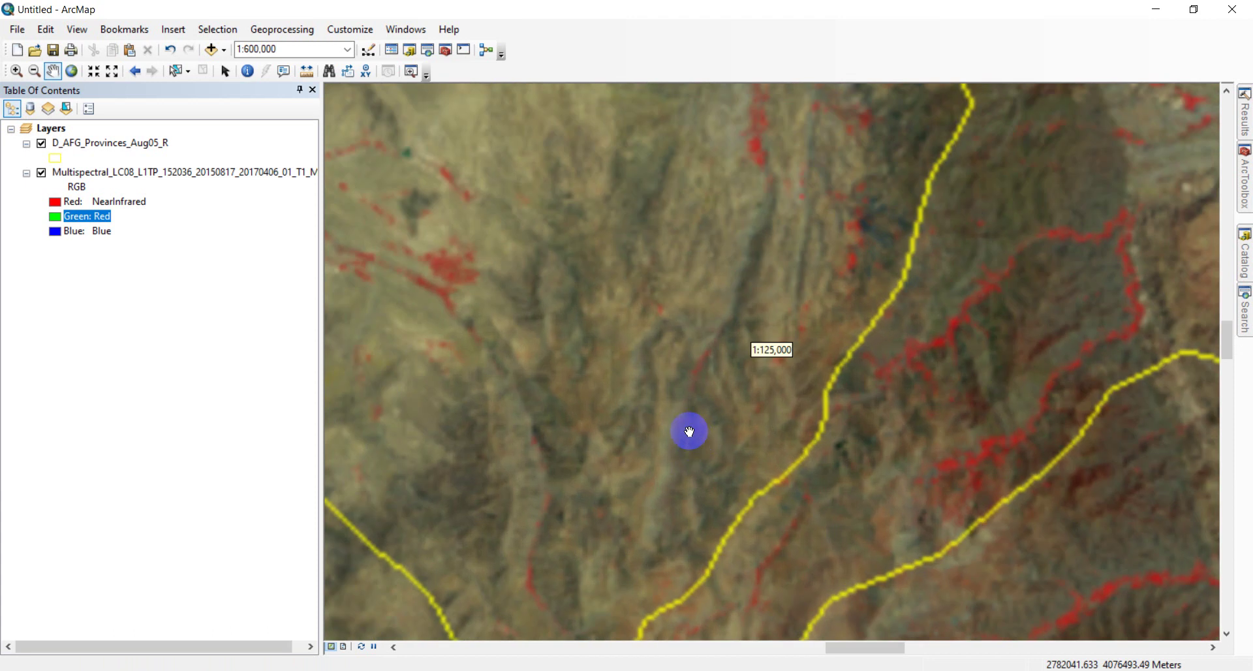
{"action": "left_click_drag", "start_coordinate": [591, 274], "coordinate": [940, 431]}
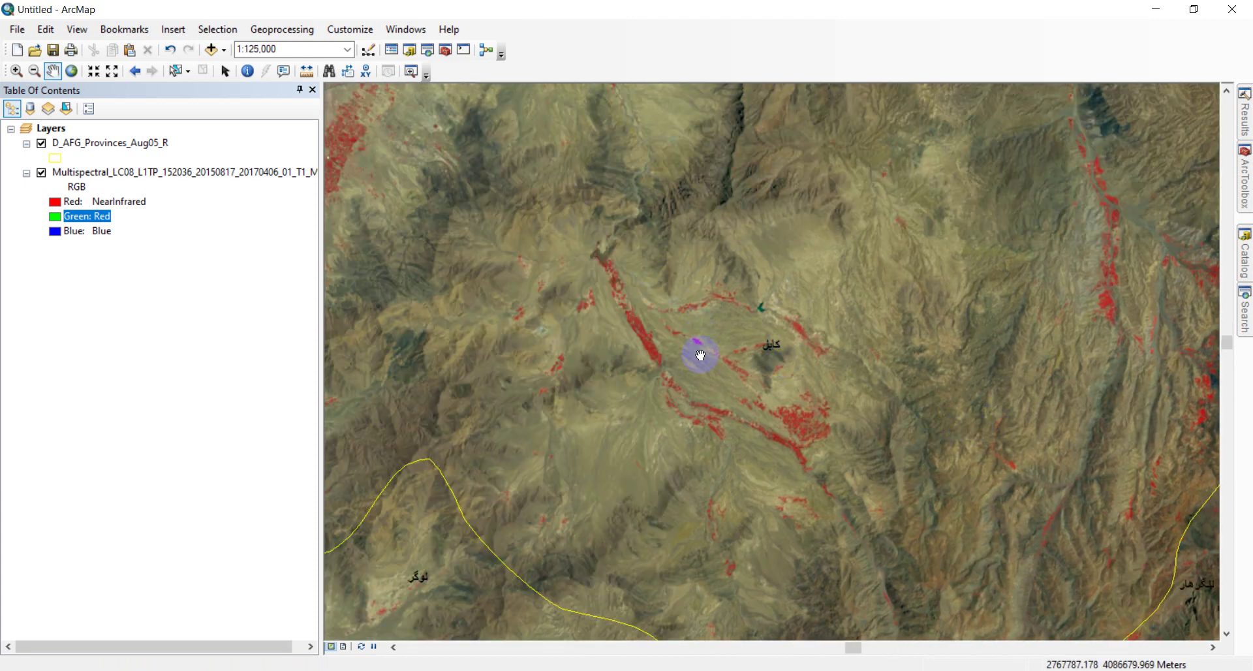
{"action": "left_click_drag", "start_coordinate": [555, 411], "coordinate": [838, 398]}
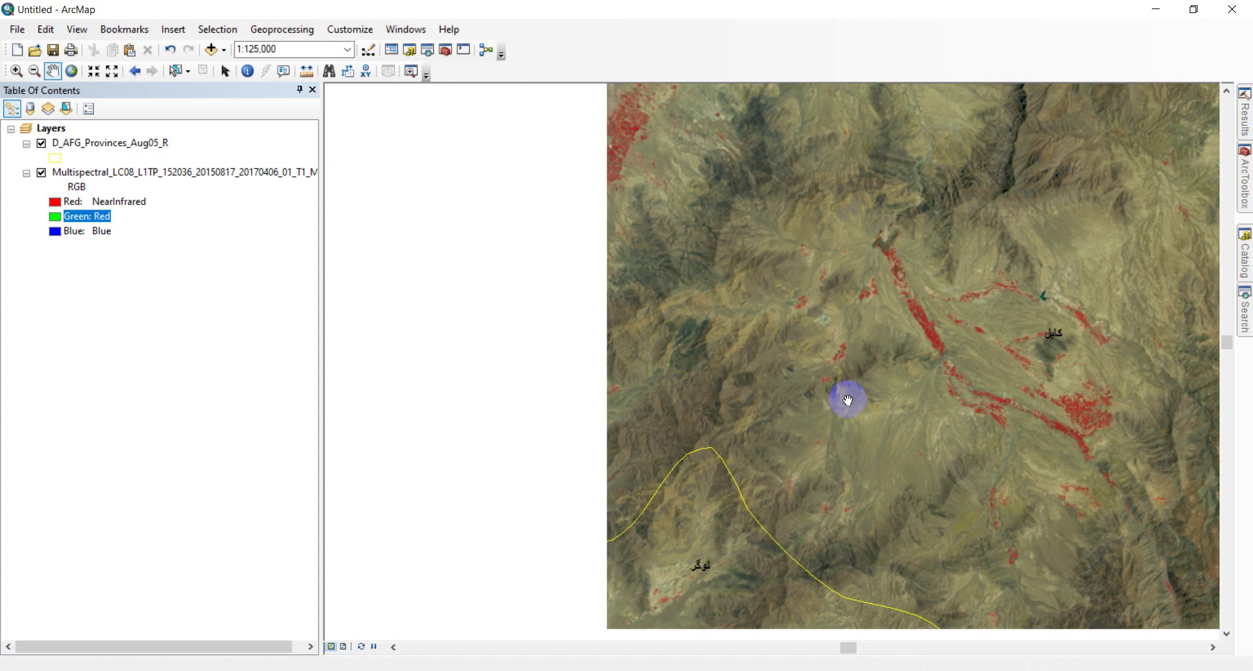
{"action": "left_click_drag", "start_coordinate": [642, 435], "coordinate": [794, 397]}
{"action": "scroll", "coordinate": [649, 364], "scroll_direction": "up", "scroll_amount": 2}
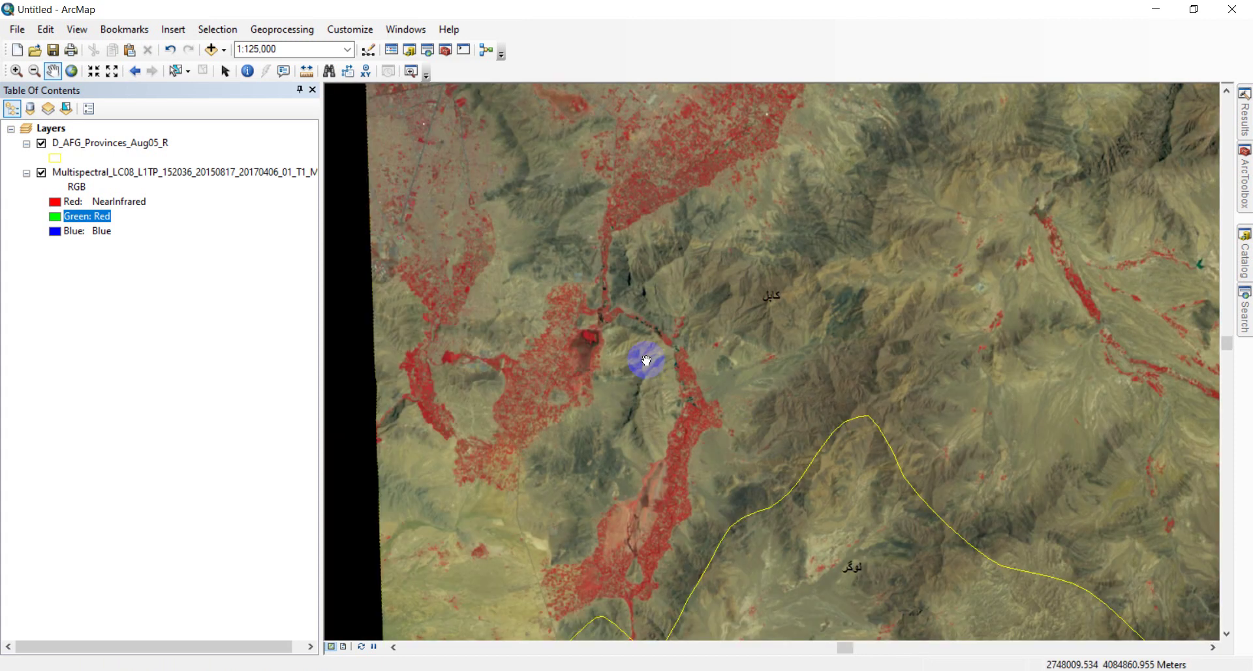
{"action": "scroll", "coordinate": [649, 433], "scroll_direction": "up", "scroll_amount": 5}
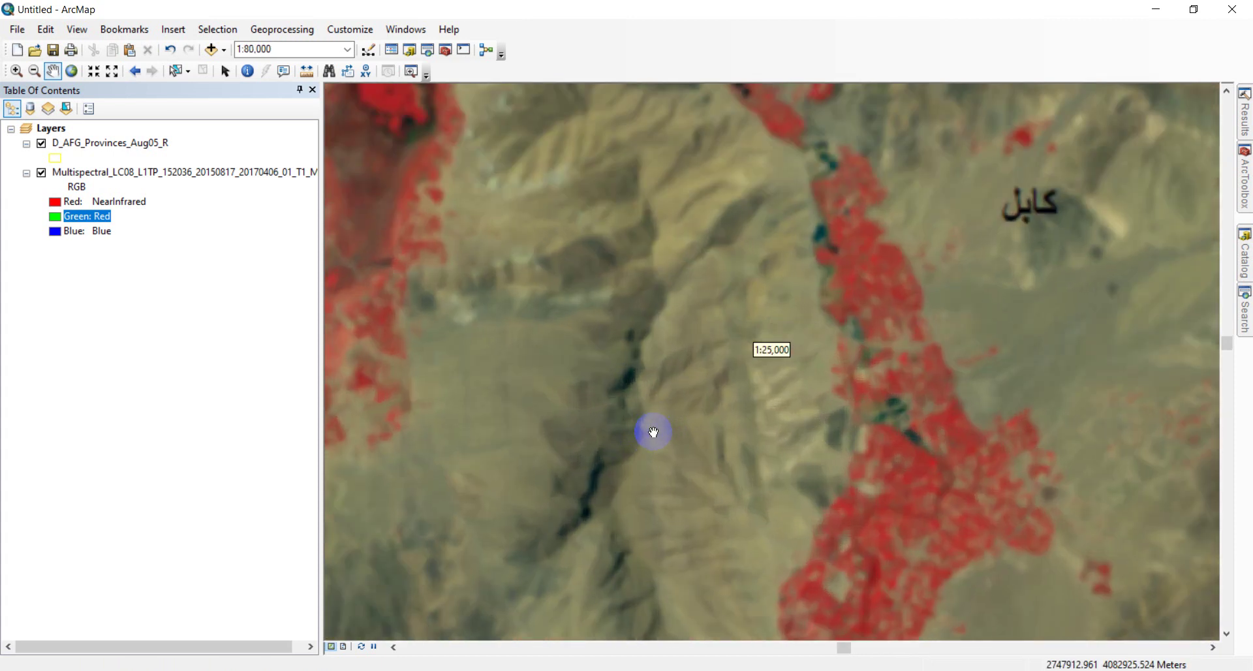
{"action": "scroll", "coordinate": [665, 434], "scroll_direction": "down", "scroll_amount": 4}
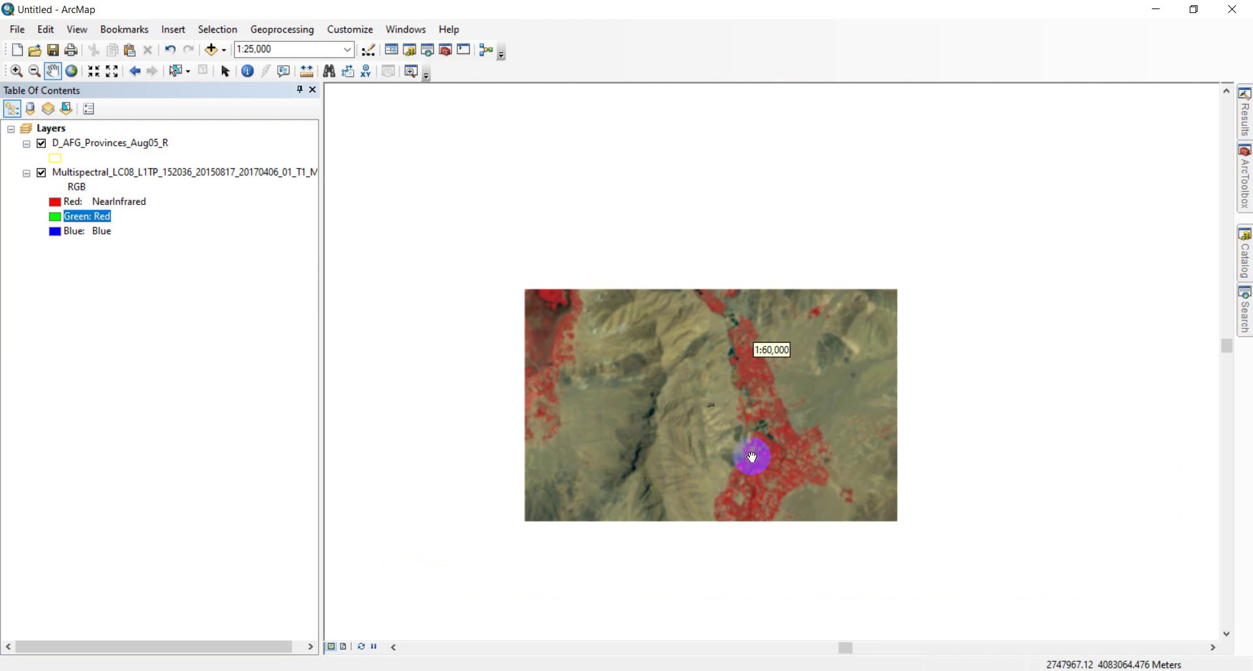
{"action": "scroll", "coordinate": [715, 272], "scroll_direction": "up", "scroll_amount": 4}
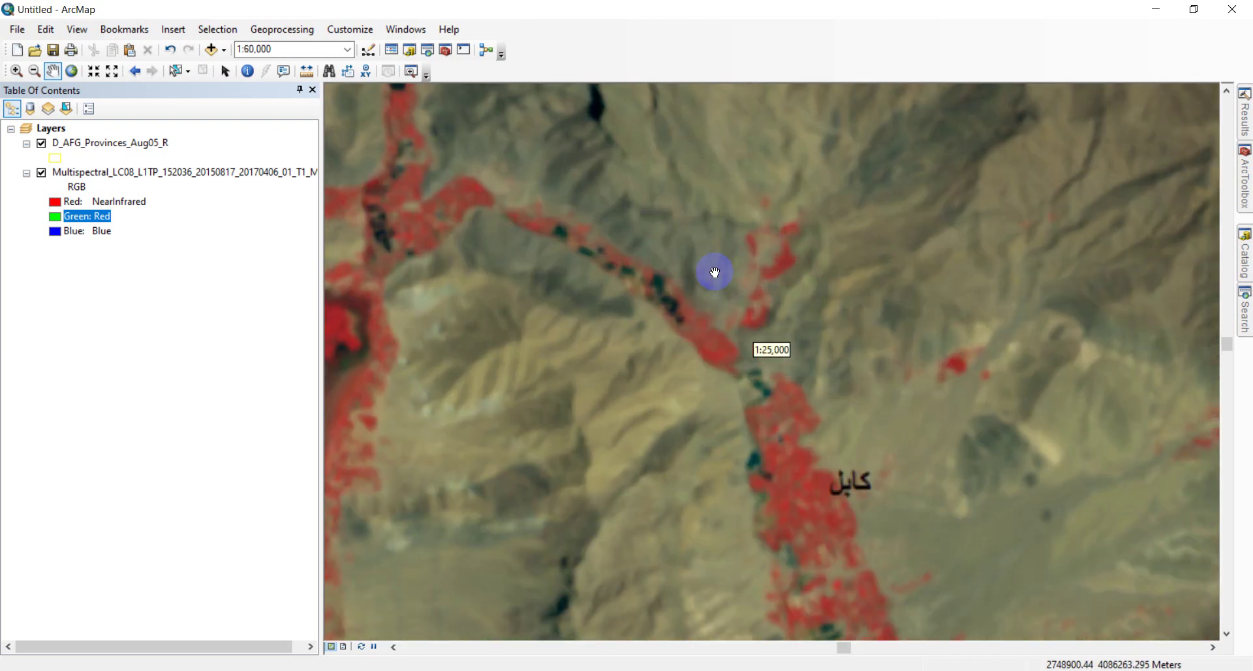
{"action": "scroll", "coordinate": [712, 413], "scroll_direction": "down", "scroll_amount": 4}
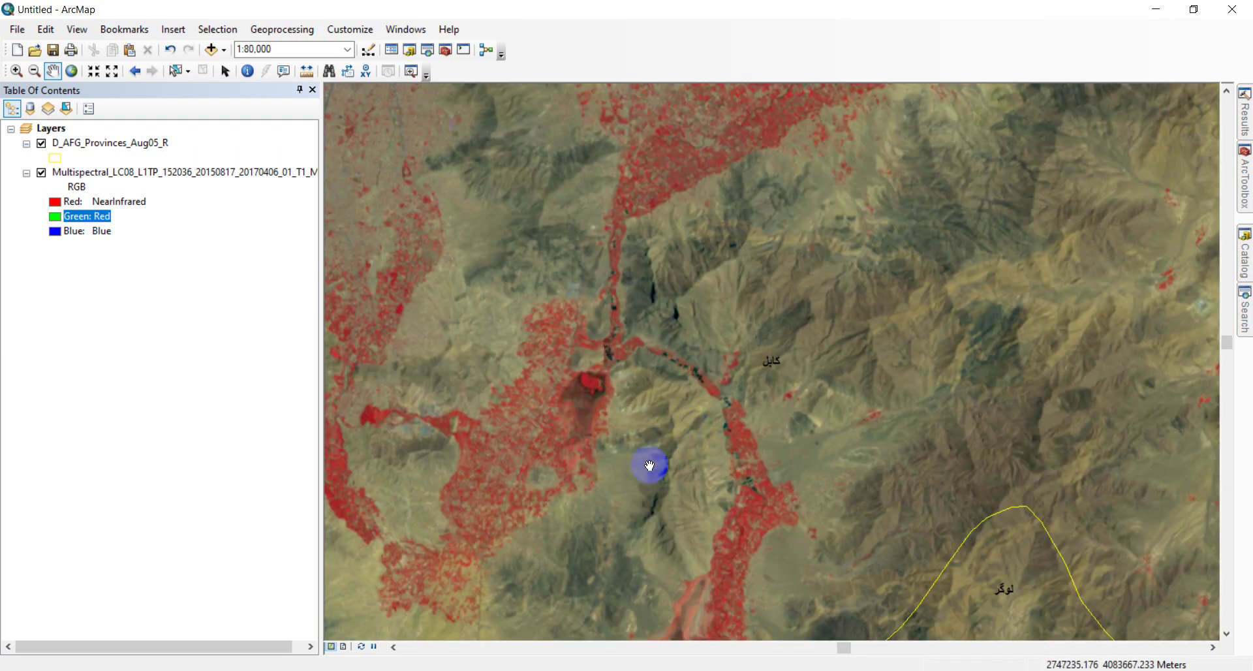
{"action": "left_click_drag", "start_coordinate": [652, 467], "coordinate": [753, 411]}
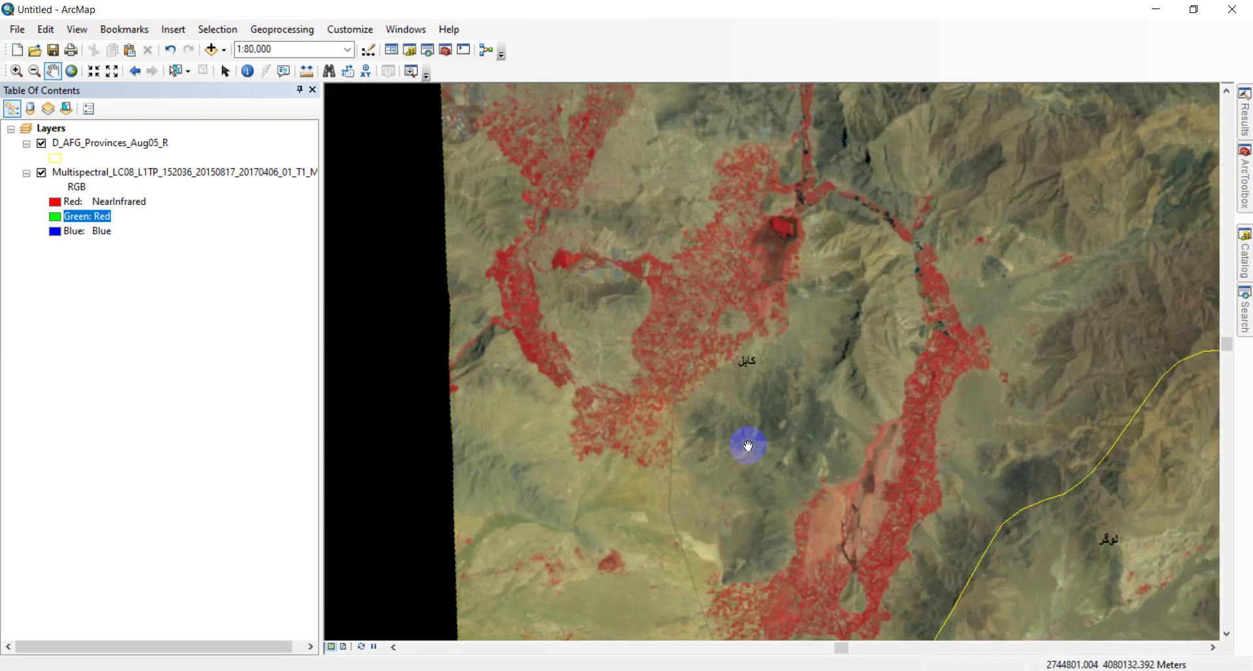
{"action": "left_click_drag", "start_coordinate": [715, 475], "coordinate": [665, 442]}
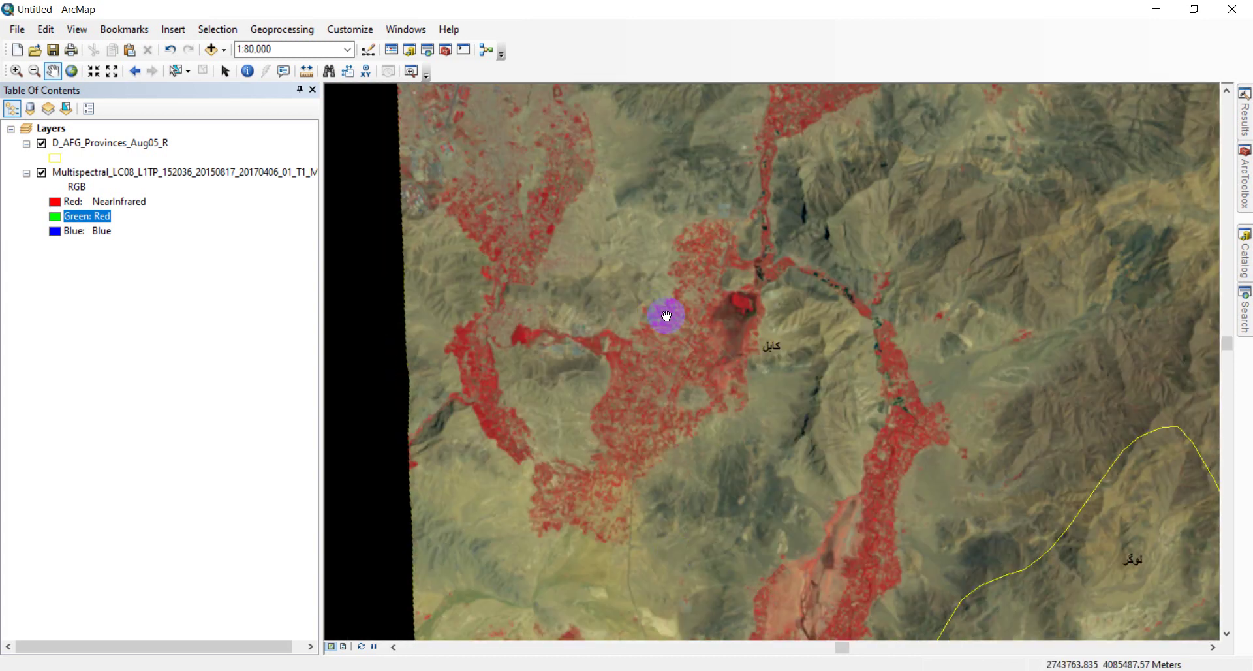
- Examine Kabul's built-up area, airport and the farmland north of the city in the false-colour image
{"action": "left_click_drag", "start_coordinate": [666, 315], "coordinate": [658, 508]}
{"action": "left_click_drag", "start_coordinate": [669, 392], "coordinate": [660, 540]}
{"action": "left_click_drag", "start_coordinate": [686, 450], "coordinate": [593, 404]}
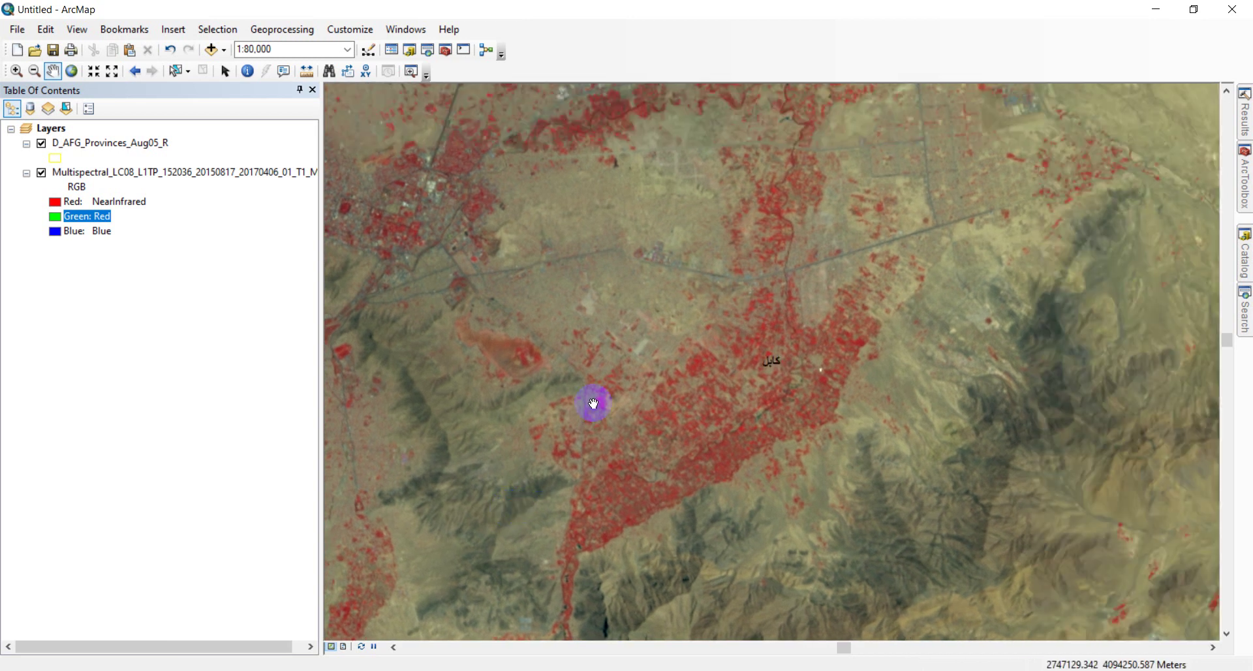
{"action": "left_click_drag", "start_coordinate": [601, 320], "coordinate": [680, 428]}
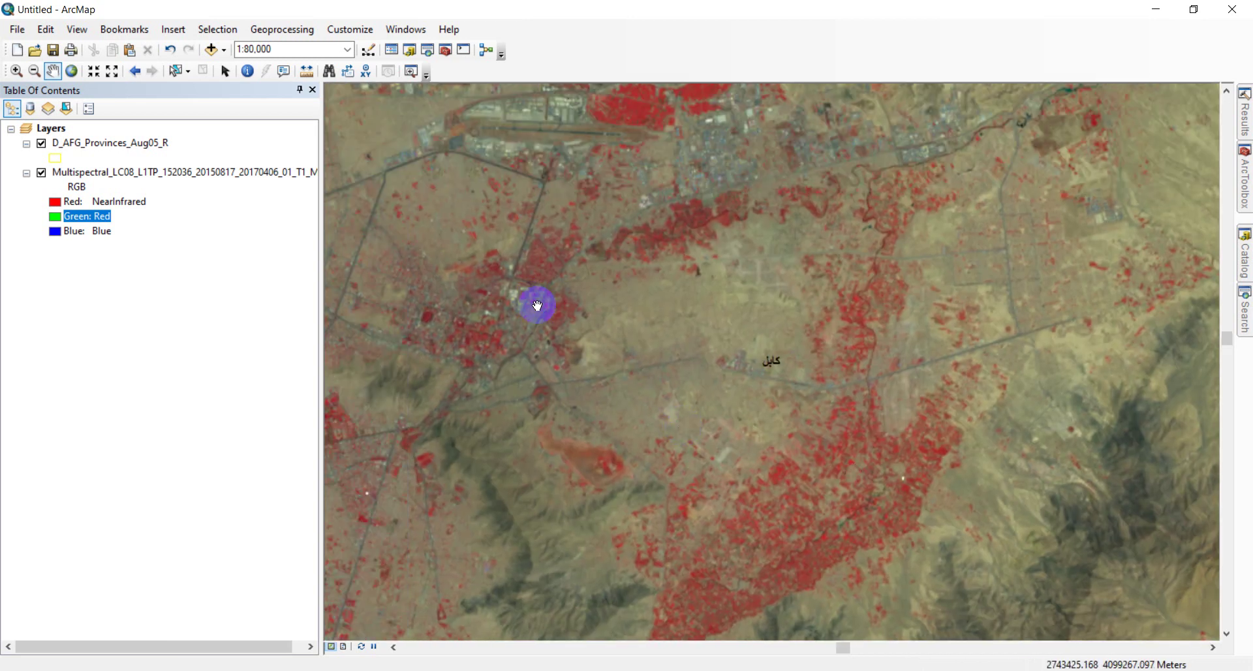
{"action": "left_click_drag", "start_coordinate": [537, 305], "coordinate": [666, 472]}
{"action": "left_click_drag", "start_coordinate": [745, 373], "coordinate": [609, 486]}
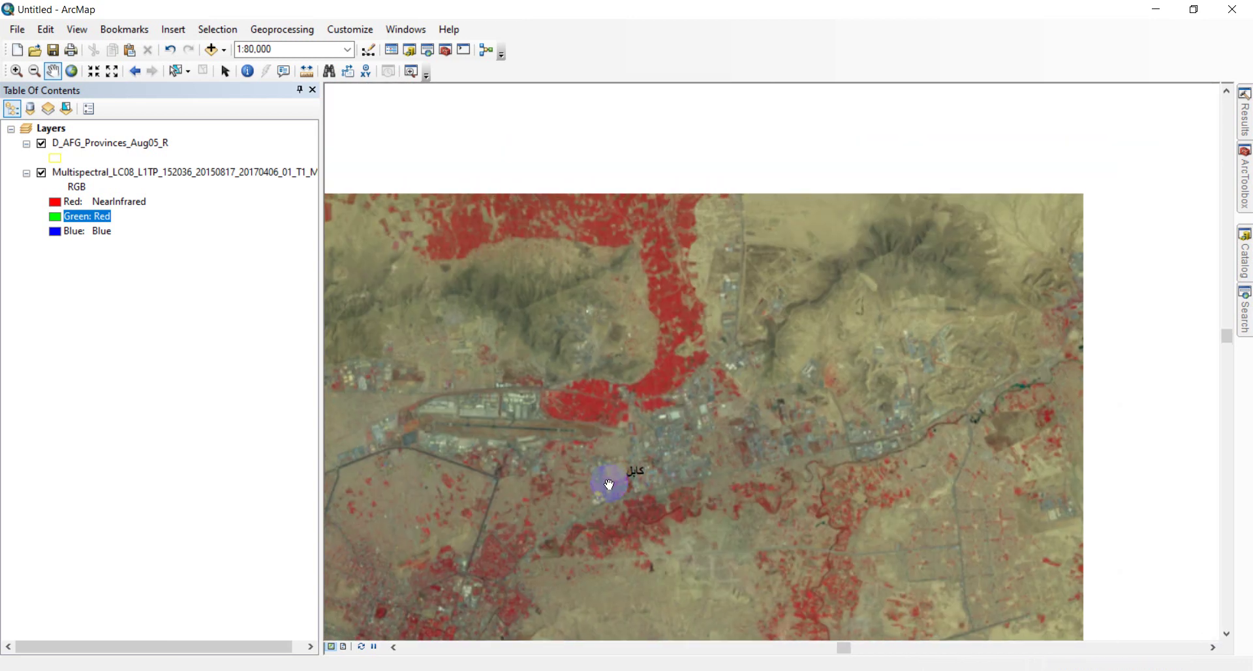
{"action": "left_click_drag", "start_coordinate": [590, 394], "coordinate": [722, 579]}
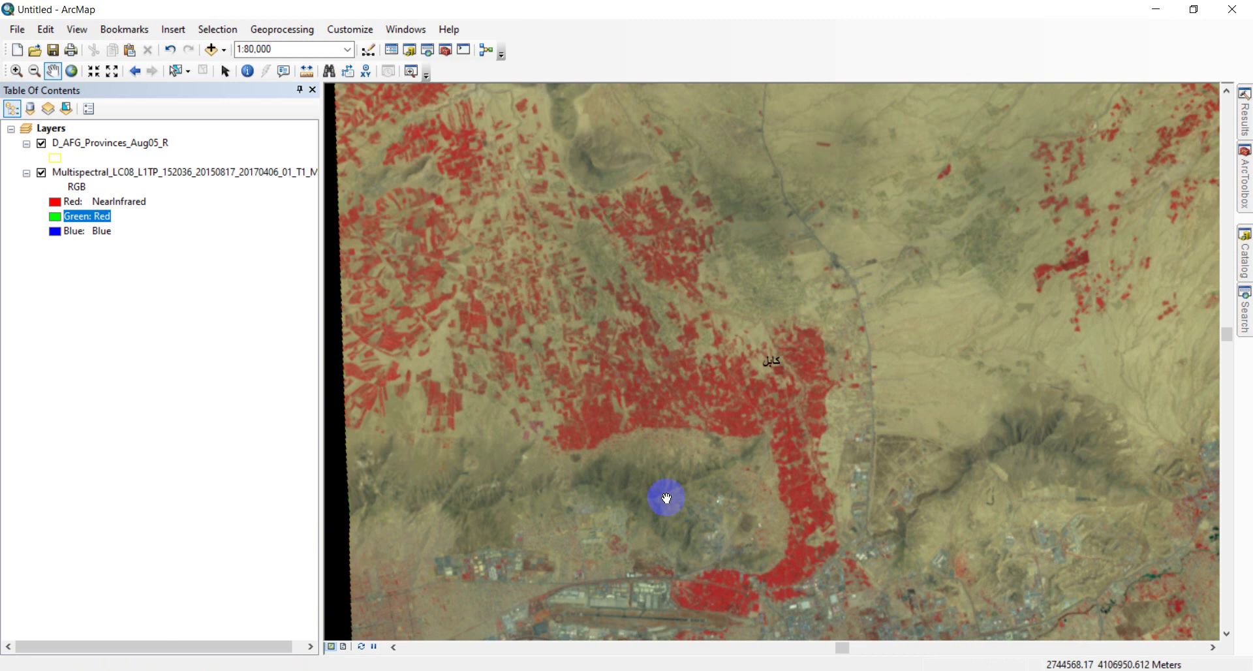
{"action": "scroll", "coordinate": [669, 508], "scroll_direction": "down", "scroll_amount": 4}
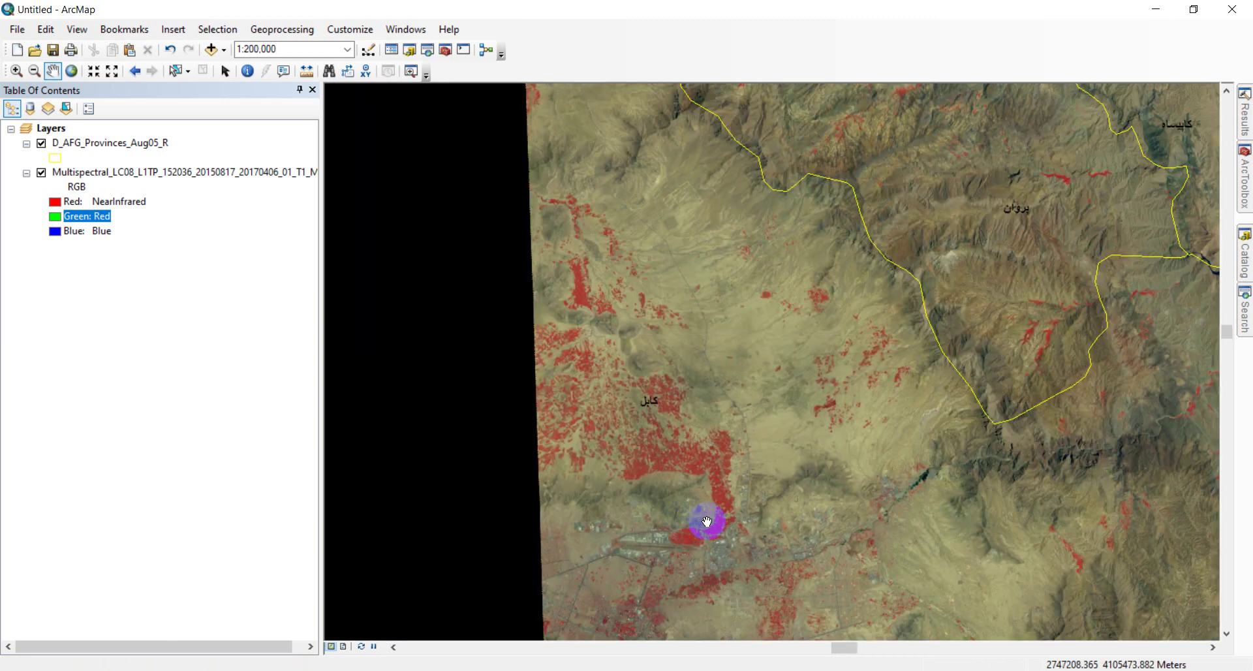
{"action": "left_click_drag", "start_coordinate": [707, 522], "coordinate": [579, 359]}
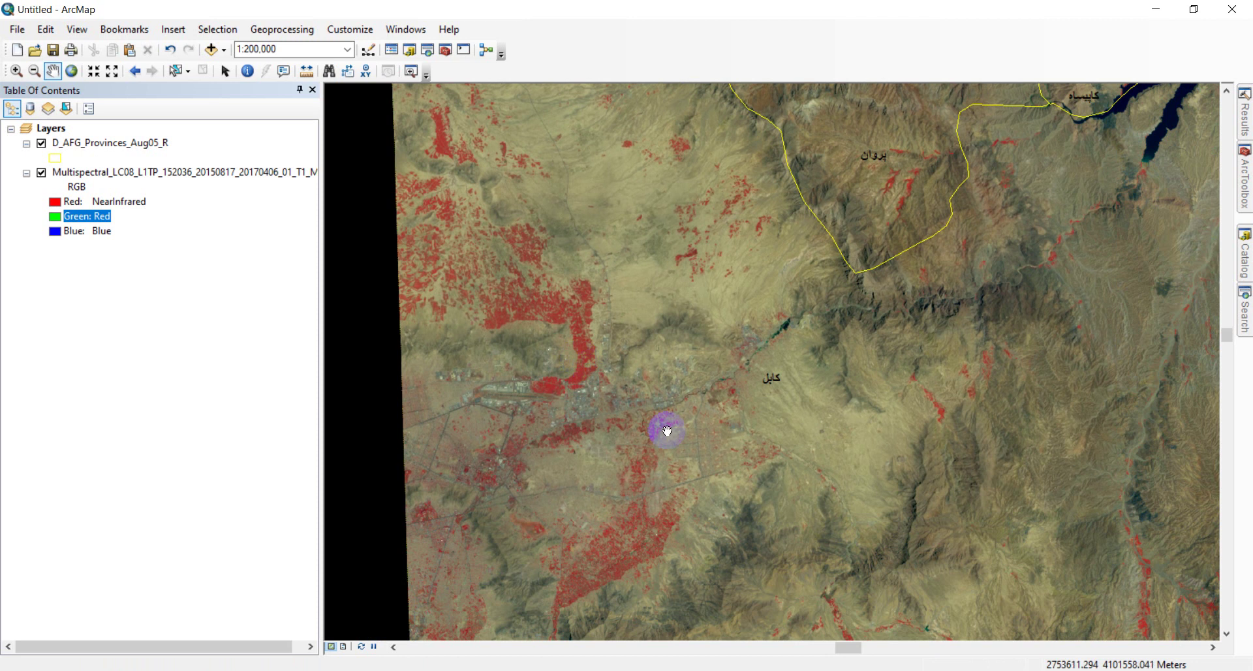
- Inspect how much of Kabul province the Landsat scene covers, comparing its western edge with the province boundaries
{"action": "scroll", "coordinate": [547, 612], "scroll_direction": "up", "scroll_amount": 3}
{"action": "left_click_drag", "start_coordinate": [596, 486], "coordinate": [546, 468]}
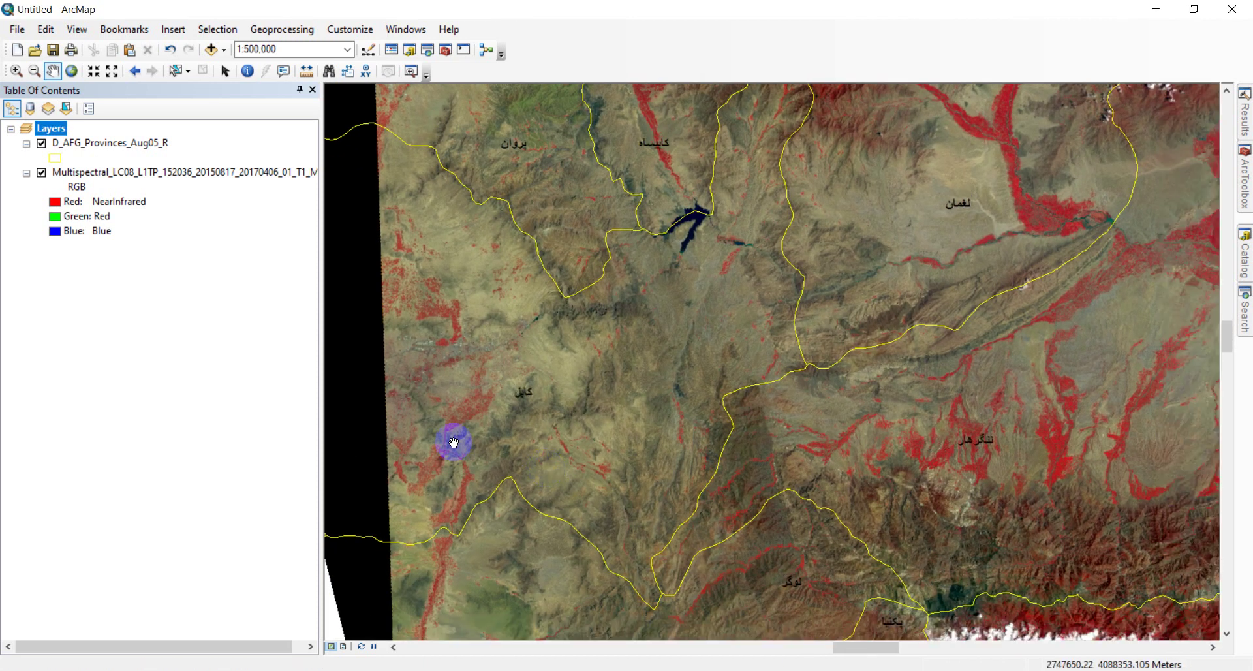
{"action": "scroll", "coordinate": [451, 428], "scroll_direction": "down", "scroll_amount": 2}
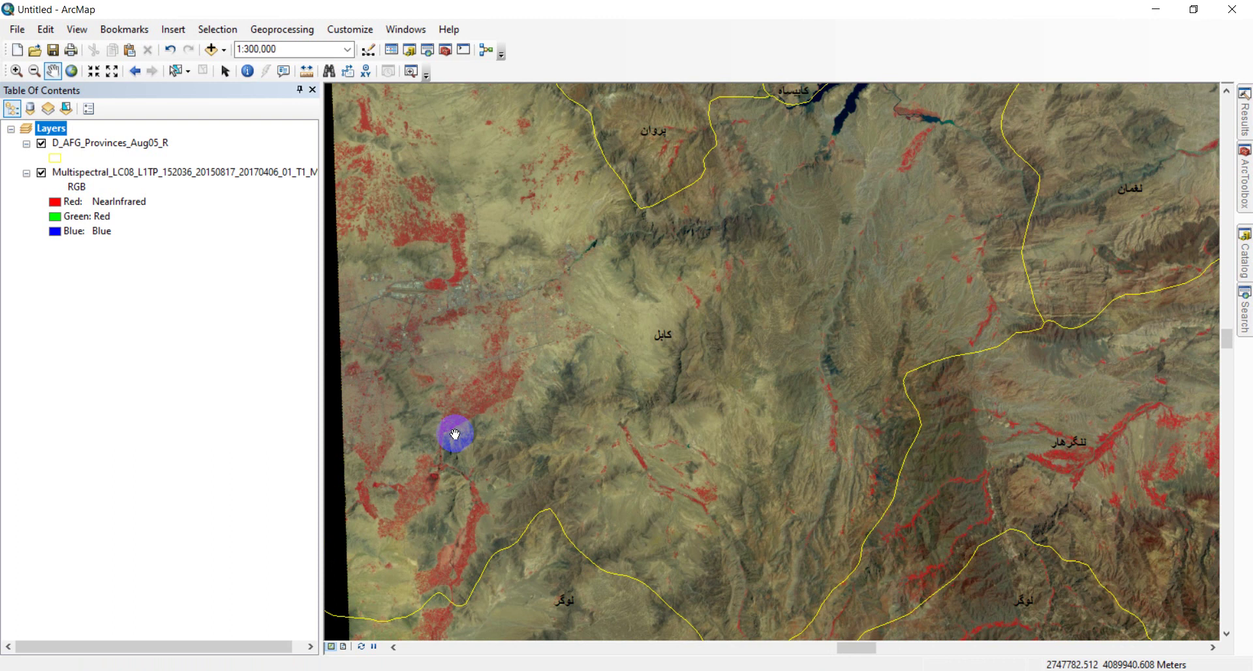
{"action": "scroll", "coordinate": [483, 432], "scroll_direction": "up", "scroll_amount": 4}
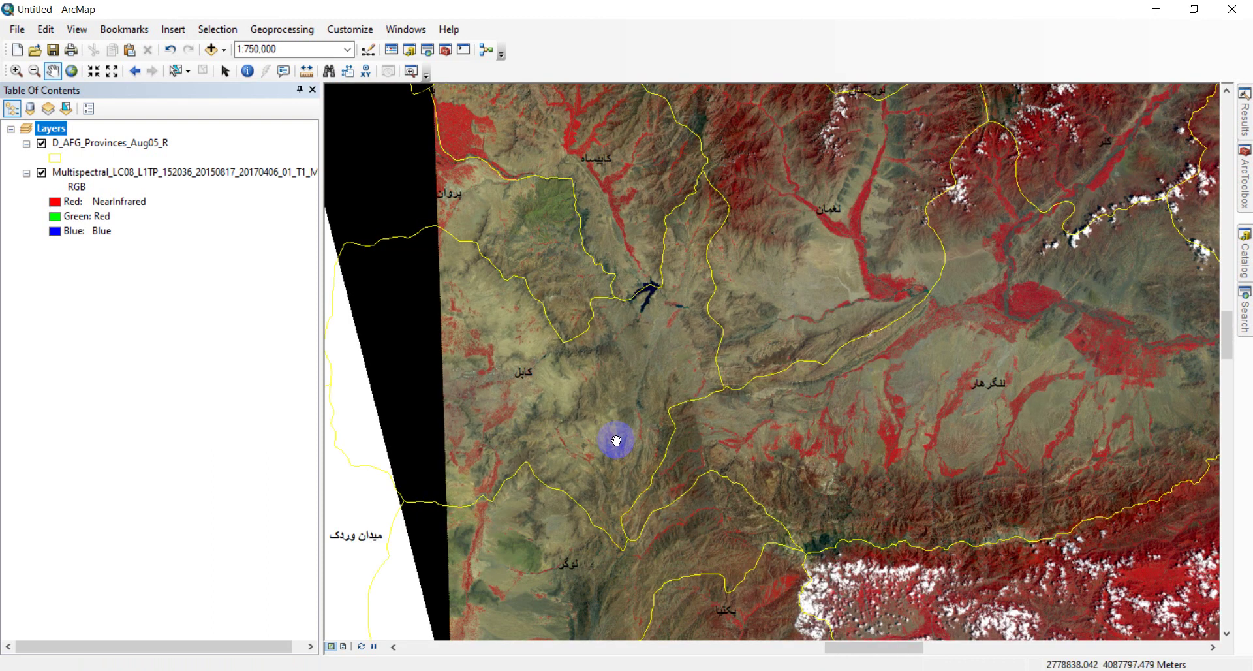
{"action": "scroll", "coordinate": [606, 443], "scroll_direction": "up", "scroll_amount": 1}
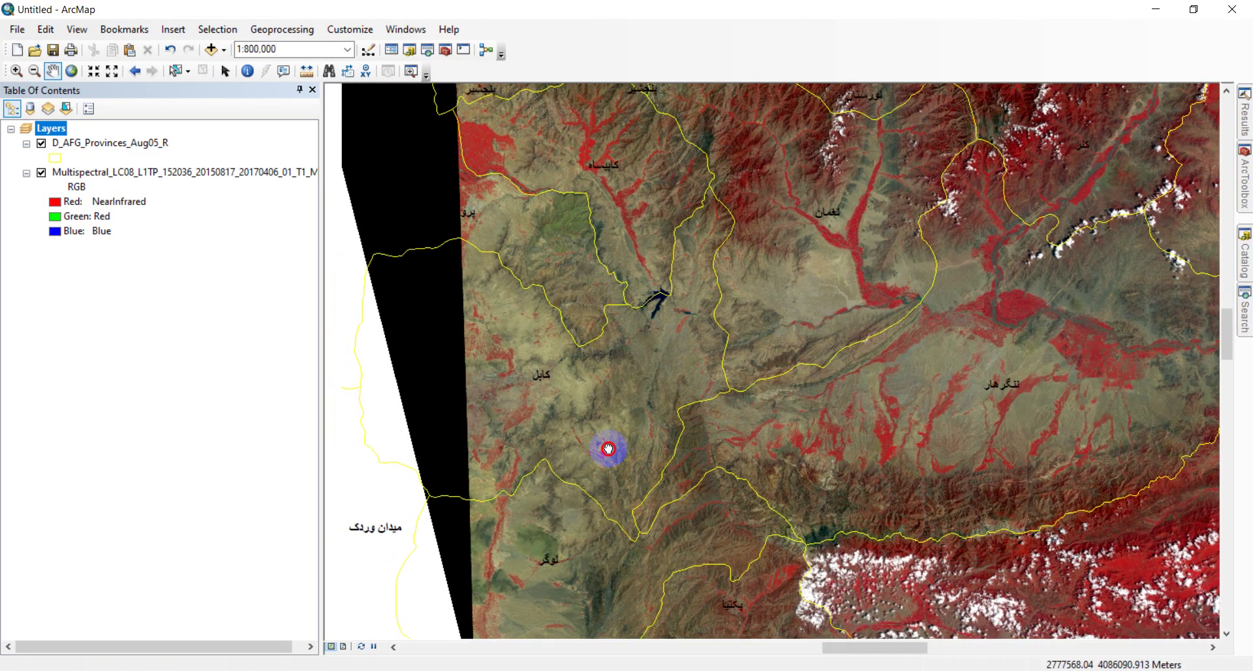
{"action": "left_click_drag", "start_coordinate": [608, 449], "coordinate": [792, 414]}
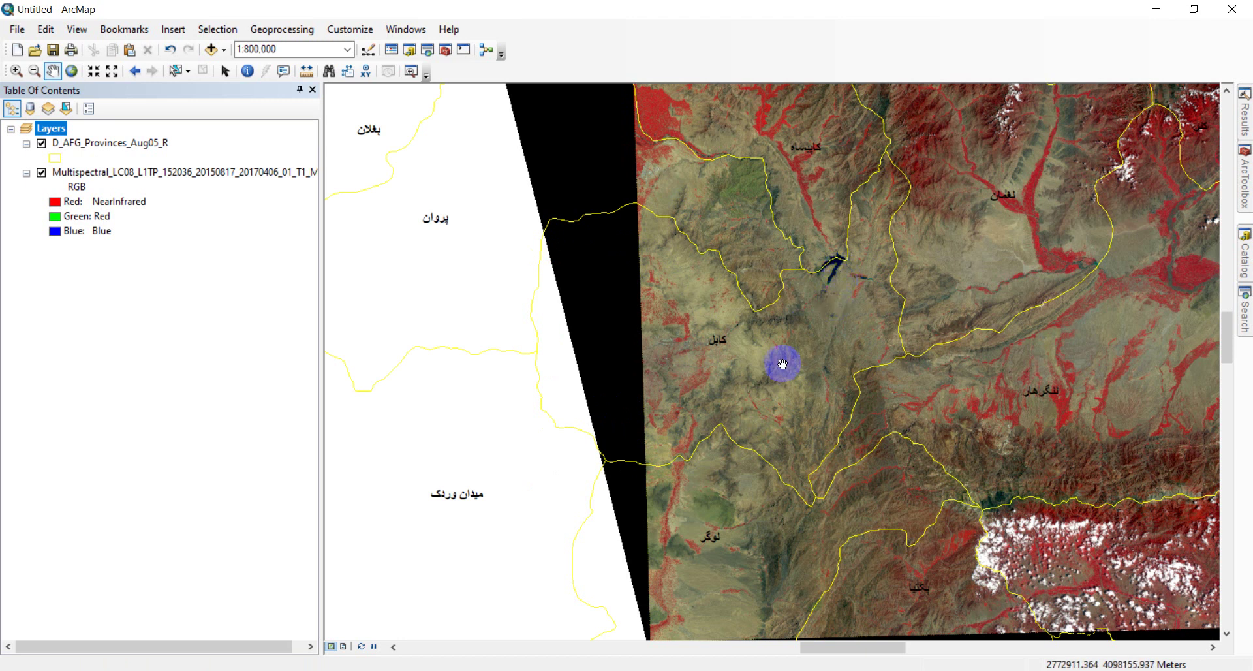
{"action": "scroll", "coordinate": [782, 364], "scroll_direction": "down", "scroll_amount": 1}
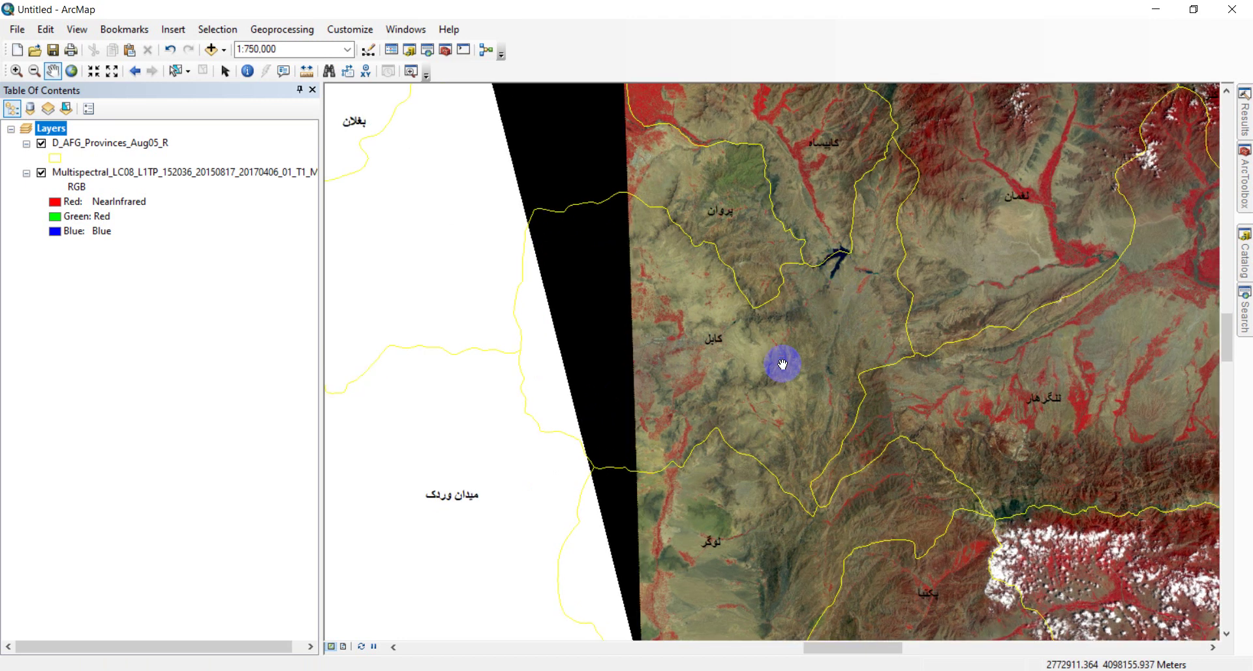
{"action": "mouse_move", "coordinate": [783, 364]}
{"action": "left_mouse_down"}
{"action": "mouse_move", "coordinate": [735, 494]}
{"action": "mouse_move", "coordinate": [785, 341]}
{"action": "left_mouse_up"}
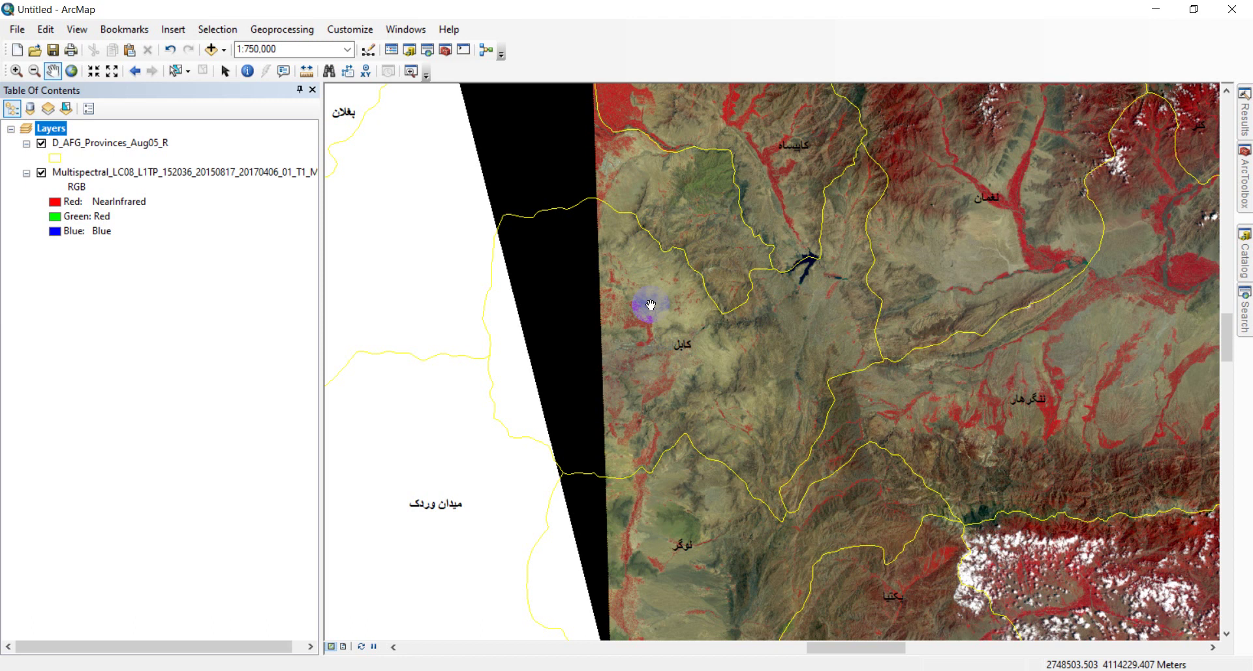
{"action": "left_click_drag", "start_coordinate": [638, 329], "coordinate": [762, 337]}
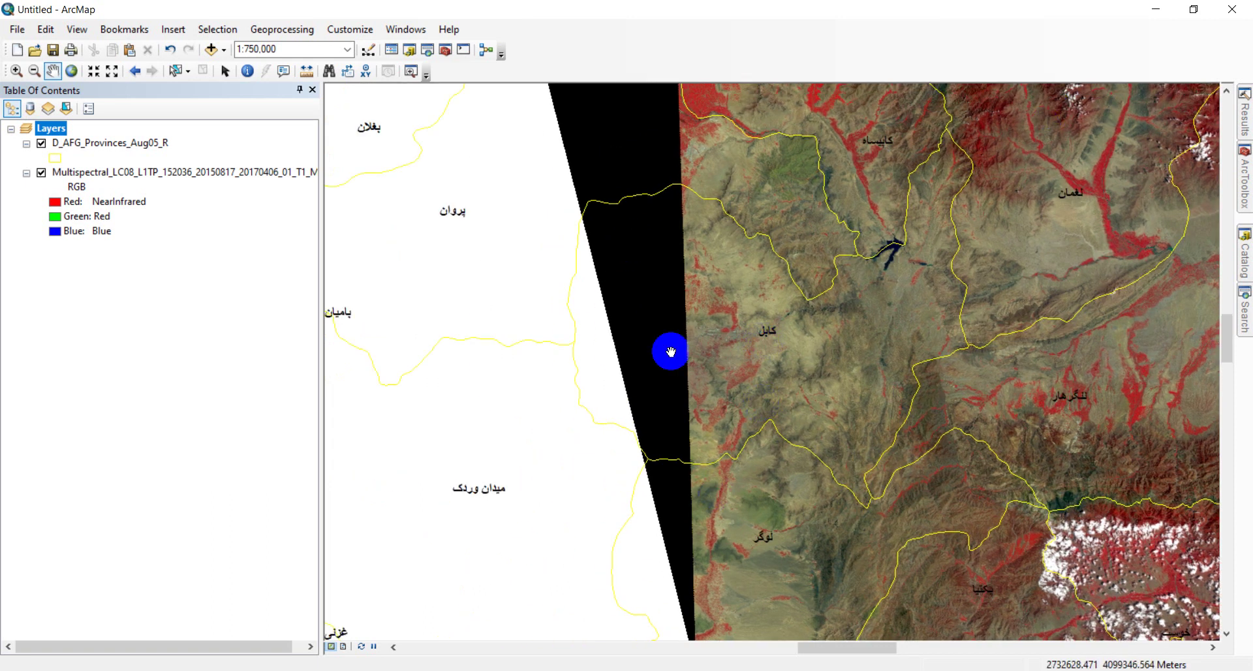
{"action": "left_click_drag", "start_coordinate": [779, 365], "coordinate": [539, 383]}
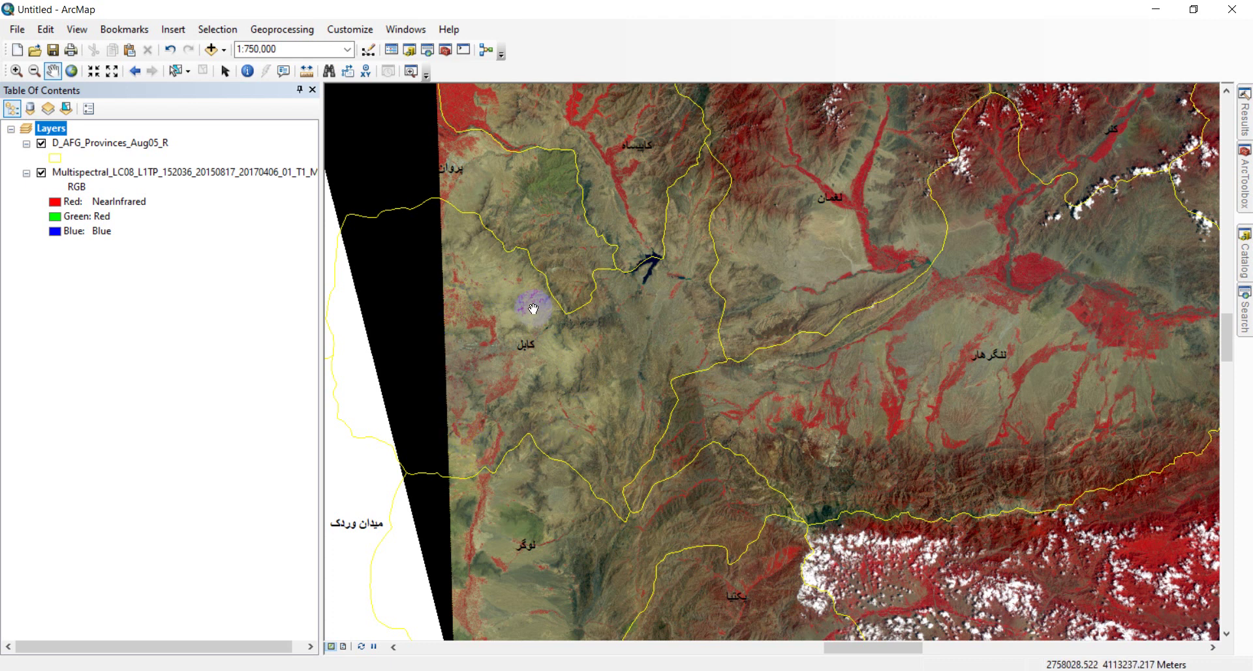
- Browse the catalog's folder connections to the data folder inside D:\YouTube_Channel
{"action": "left_click", "coordinate": [1244, 287]}
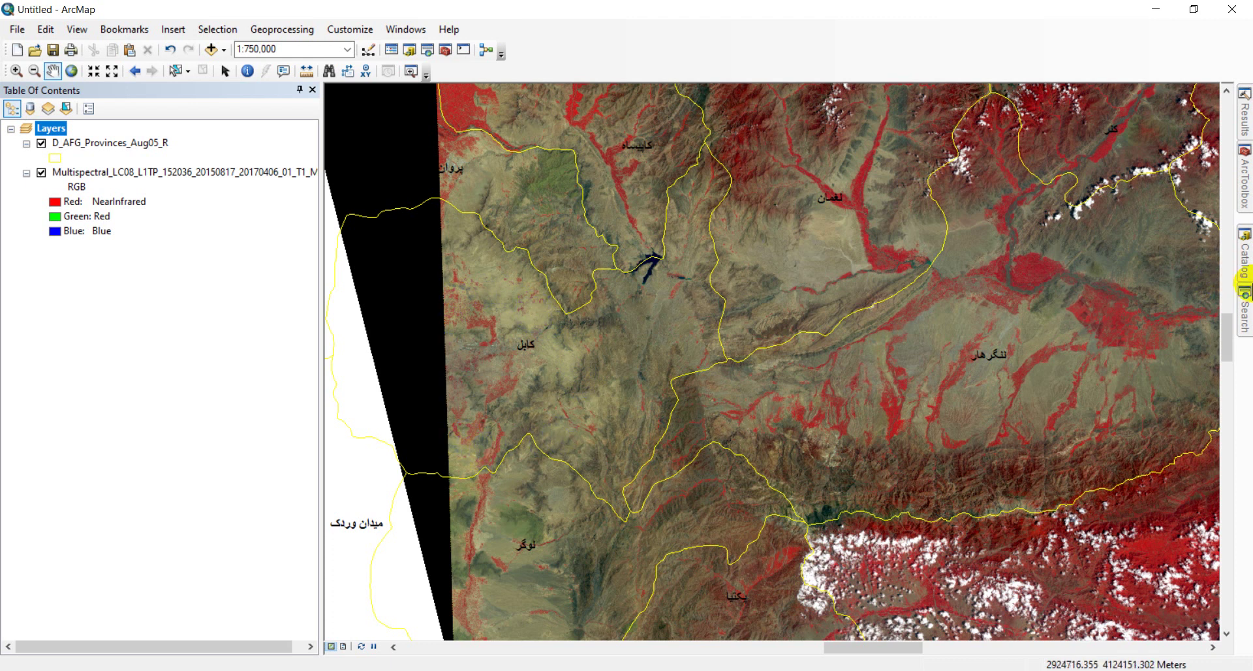
{"action": "left_click", "coordinate": [1002, 161]}
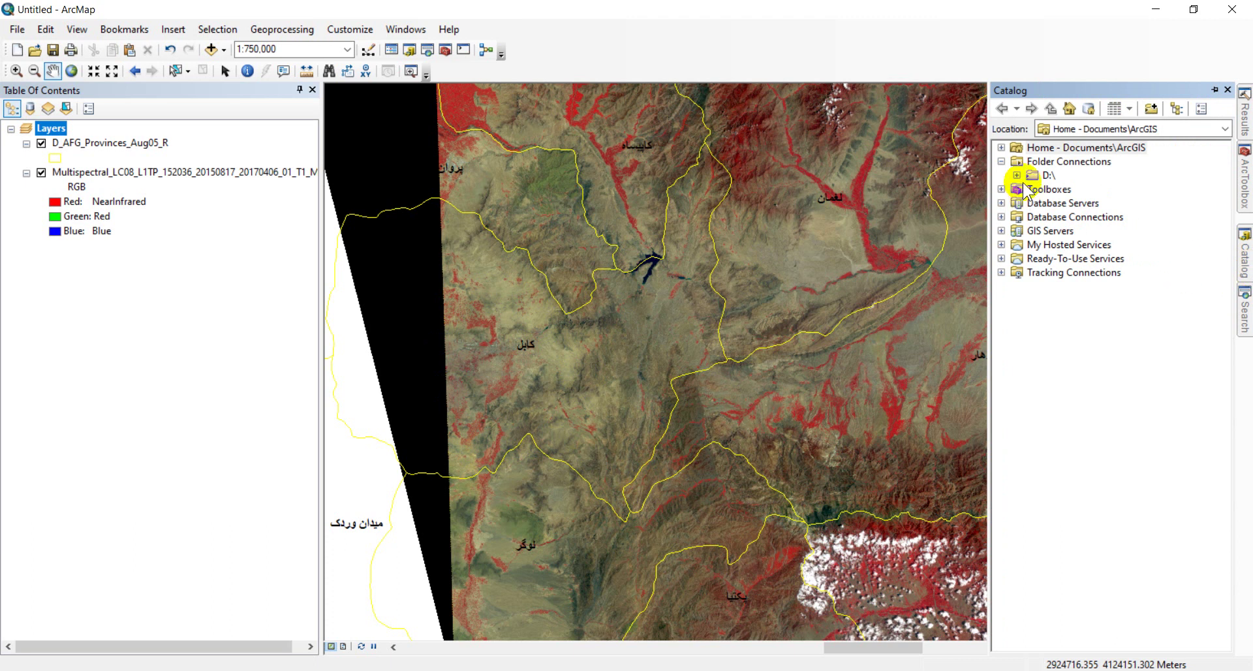
{"action": "left_click", "coordinate": [1016, 175]}
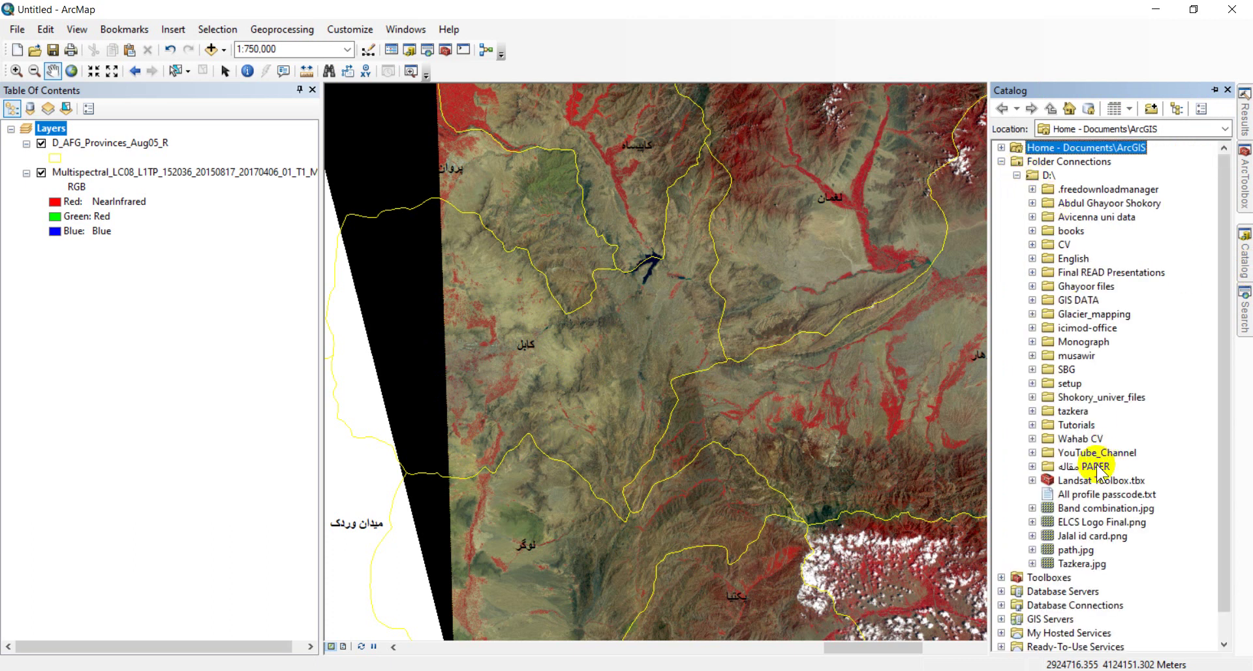
{"action": "left_click", "coordinate": [1032, 452]}
{"action": "left_click", "coordinate": [1048, 466]}
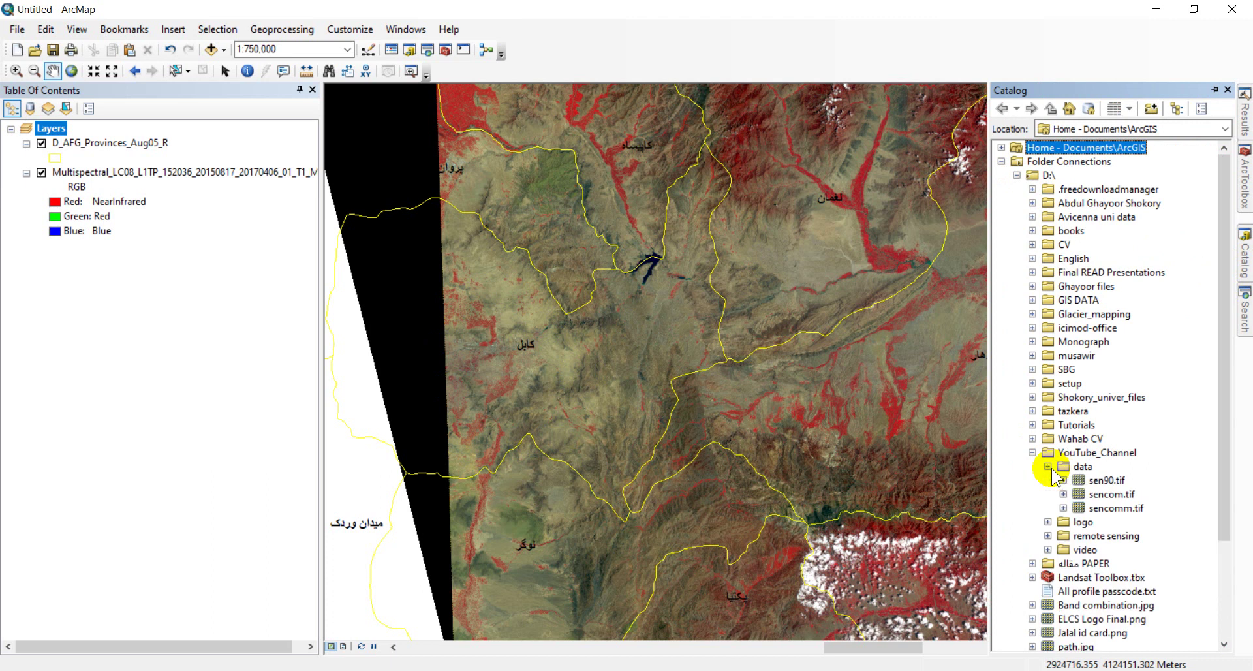
- Start a new shapefile named AOI in the data folder with the Polygon feature type
{"action": "right_click", "coordinate": [1087, 468]}
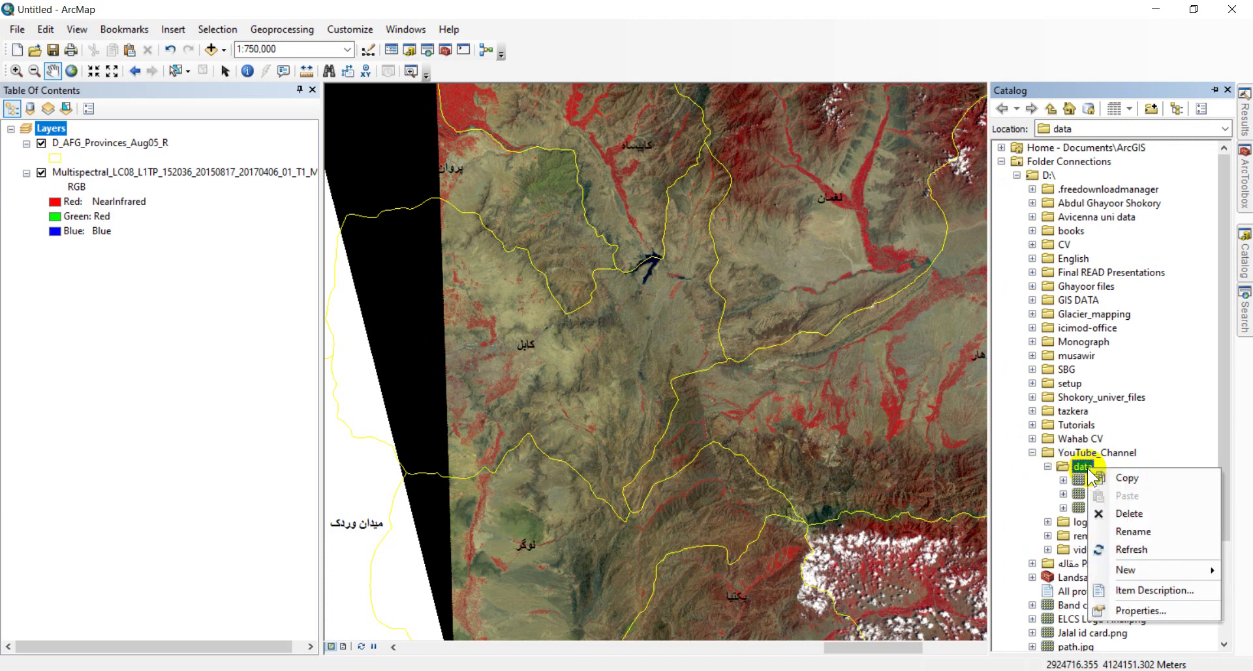
{"action": "mouse_move", "coordinate": [1127, 569]}
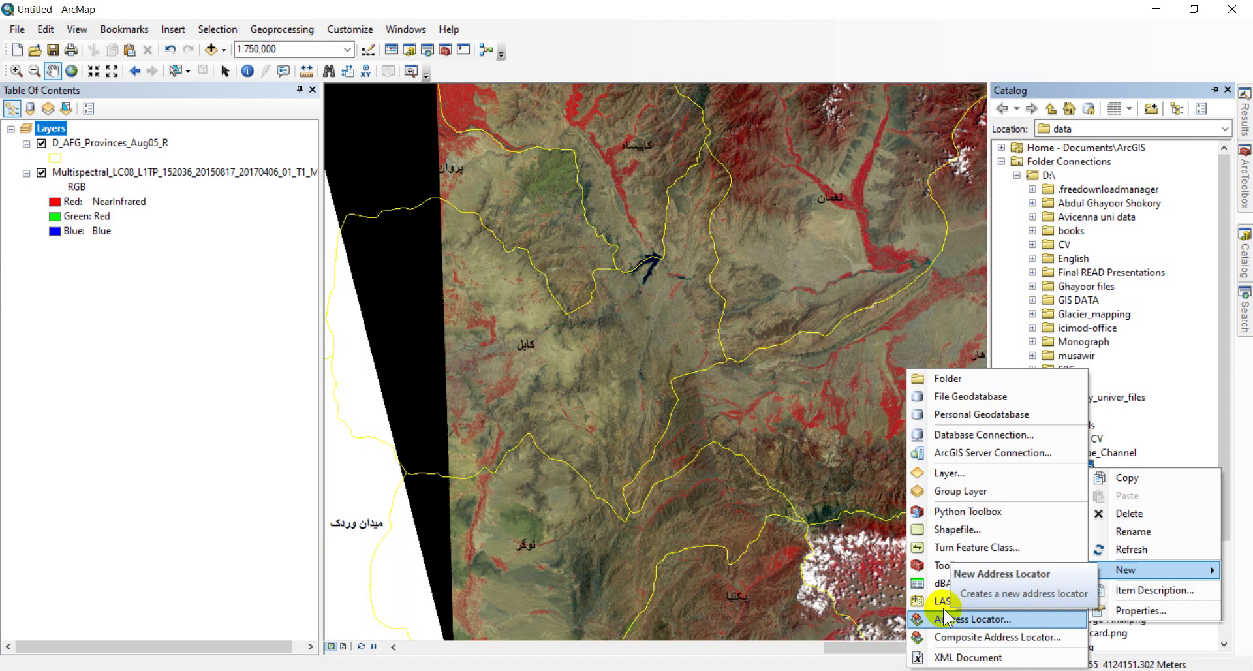
{"action": "left_click", "coordinate": [956, 533]}
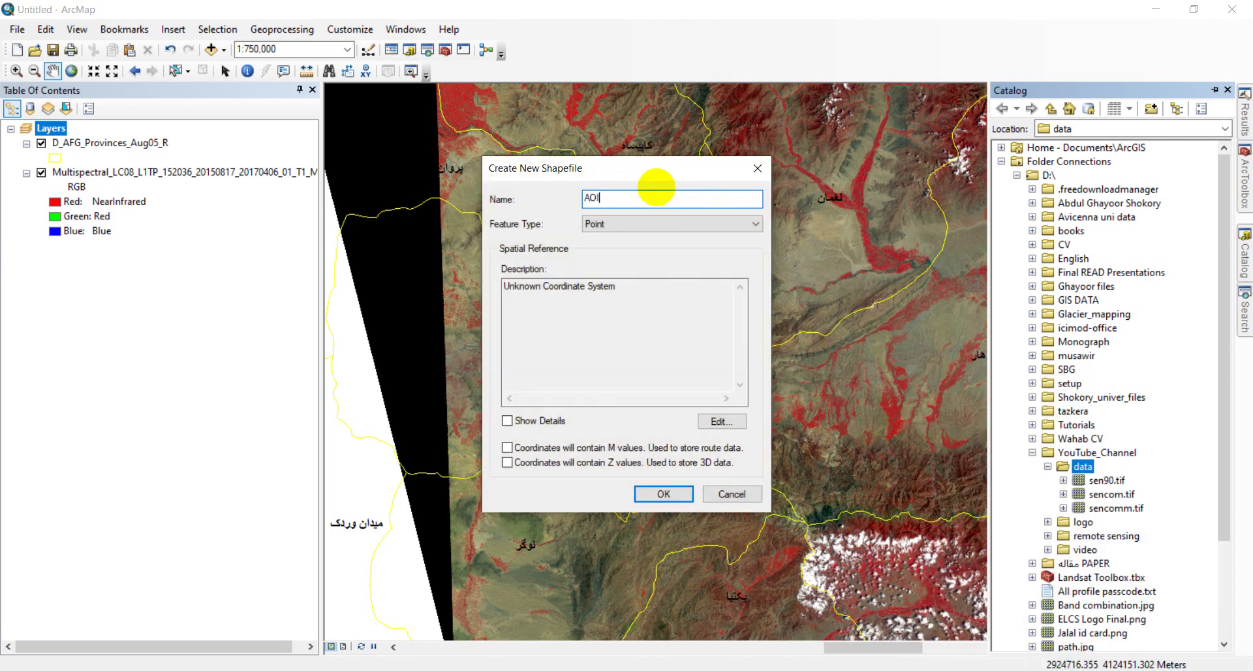
{"action": "left_click", "coordinate": [636, 224]}
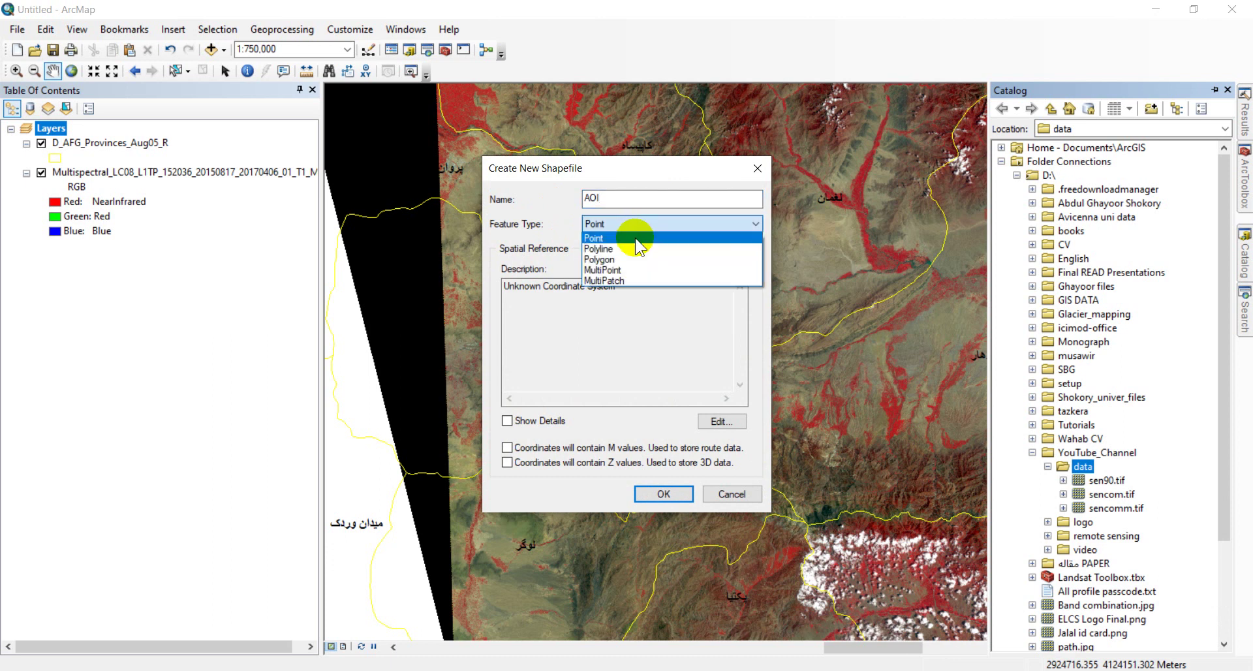
{"action": "left_click", "coordinate": [631, 259]}
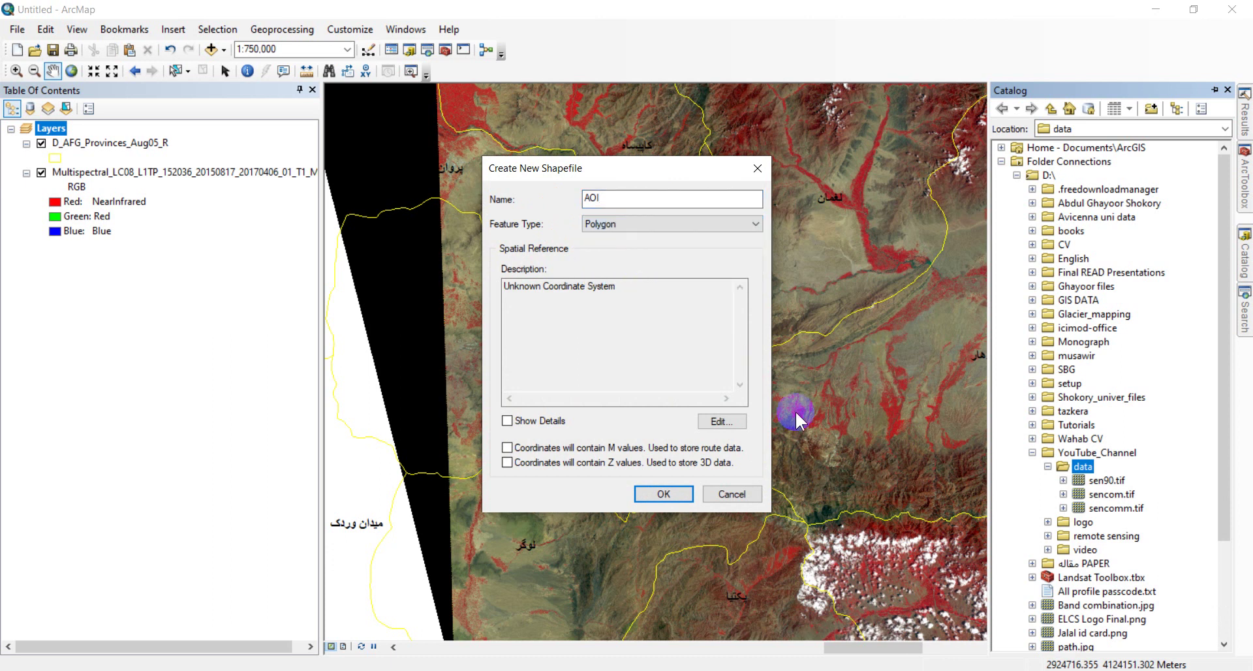
- Assign the projected coordinate system WGS 1984 UTM Zone 42N to the AOI shapefile and create it
{"action": "left_click", "coordinate": [738, 424]}
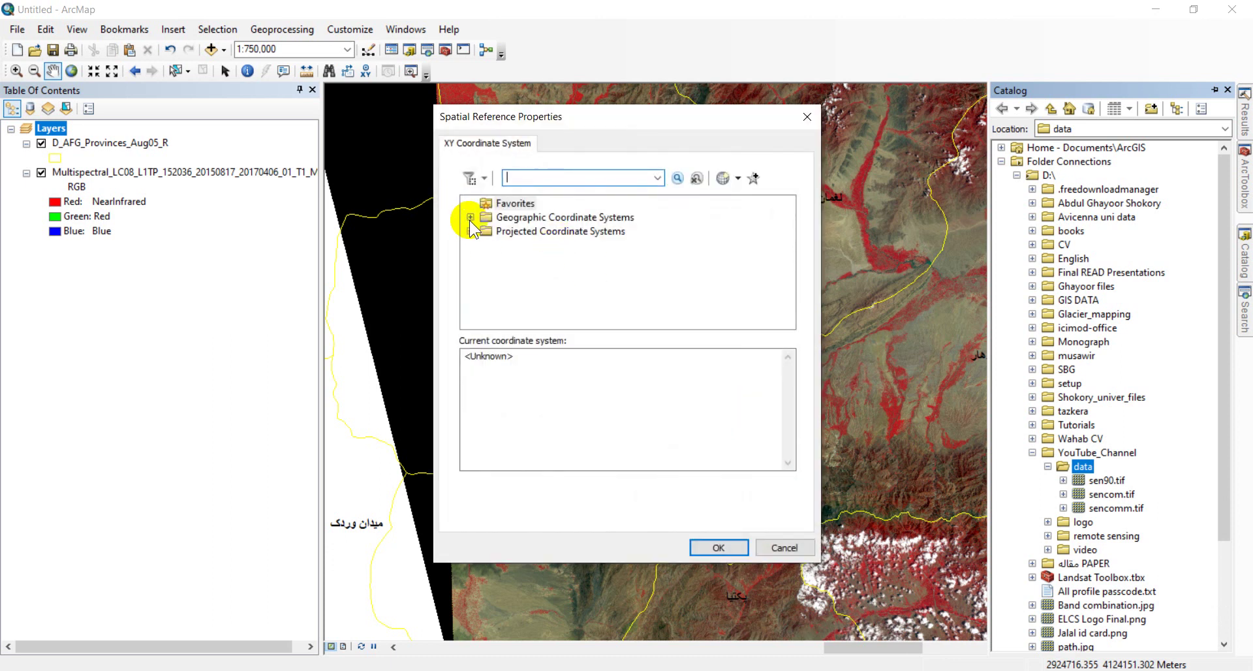
{"action": "left_click", "coordinate": [470, 231]}
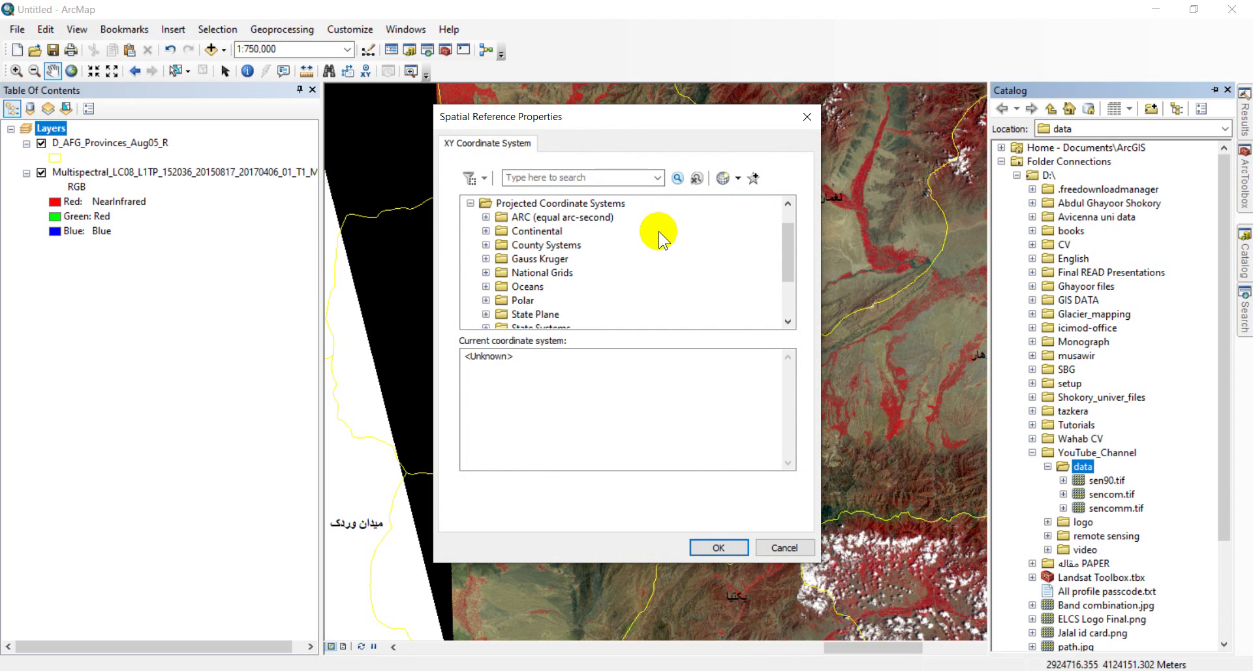
{"action": "scroll", "coordinate": [555, 258], "scroll_direction": "down", "scroll_amount": 2}
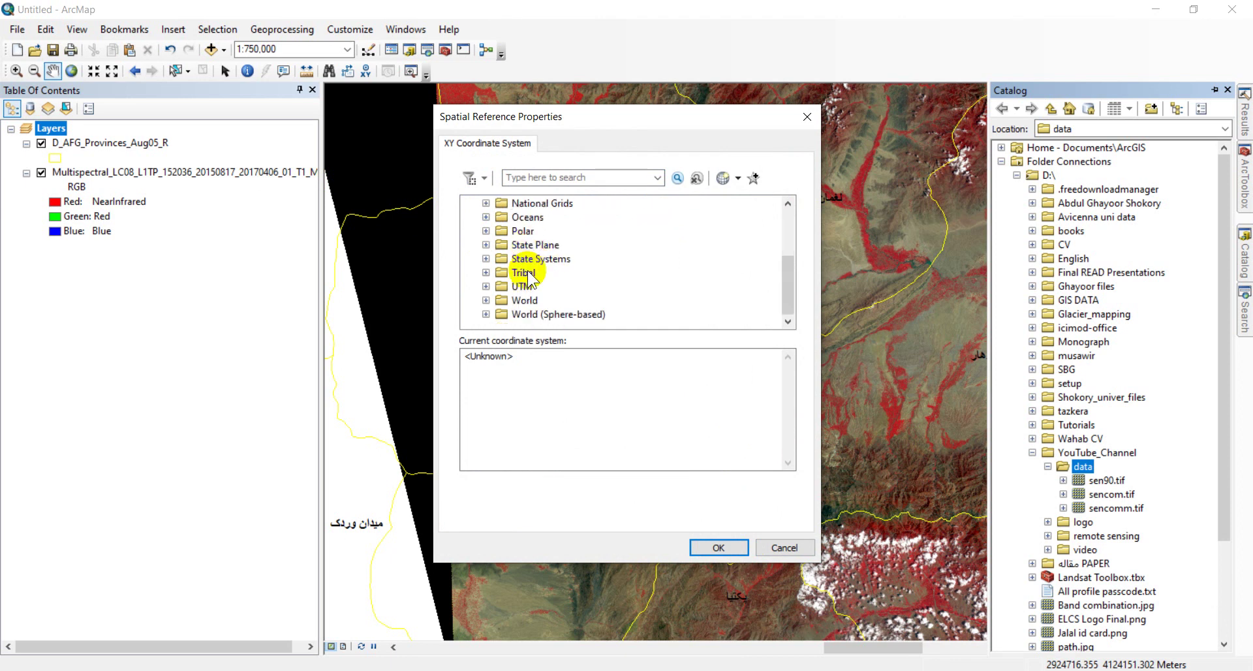
{"action": "left_click", "coordinate": [485, 290]}
{"action": "scroll", "coordinate": [485, 291], "scroll_direction": "down", "scroll_amount": 3}
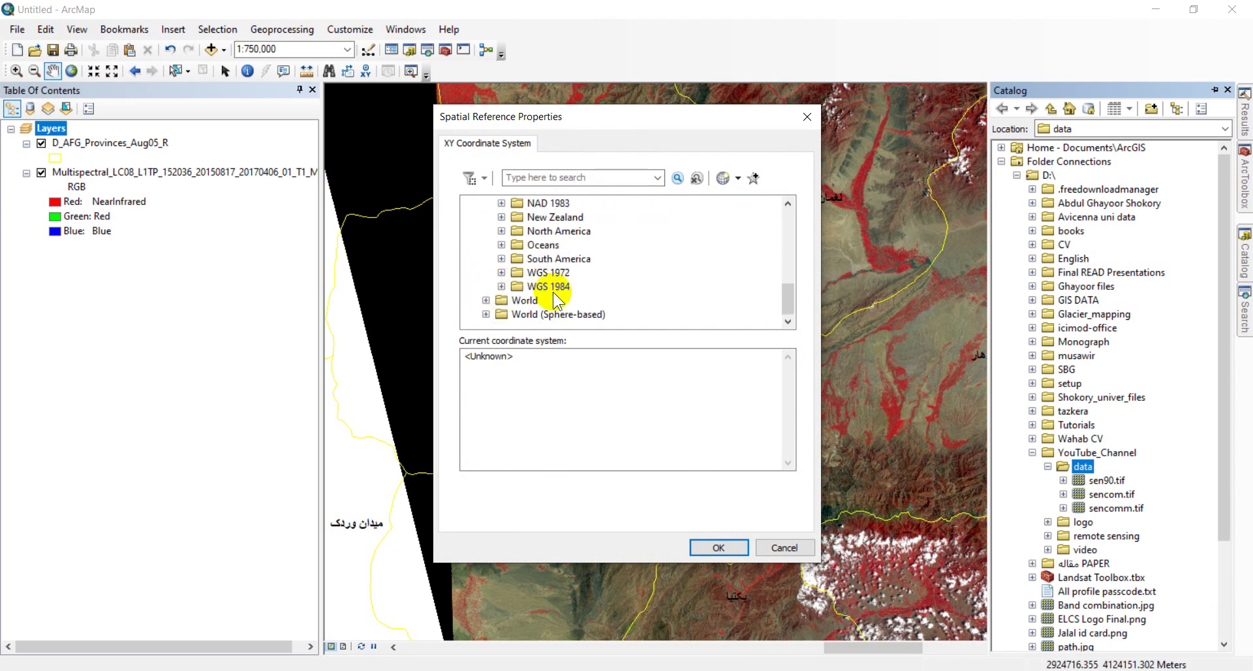
{"action": "left_click", "coordinate": [501, 286]}
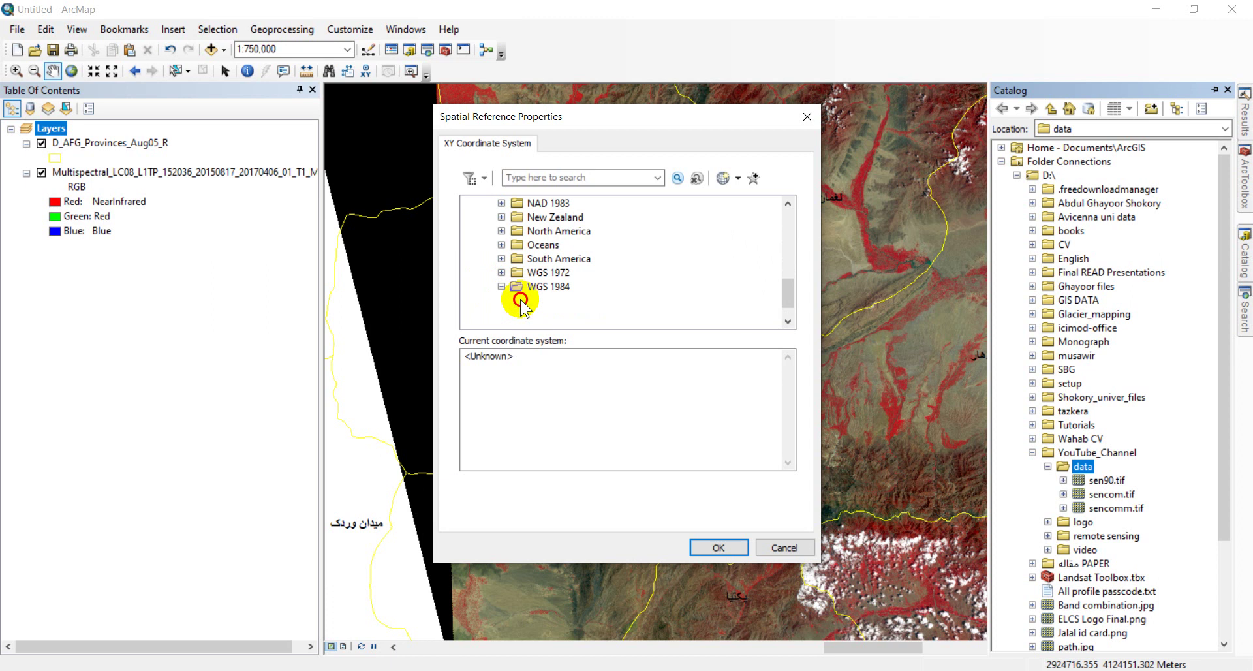
{"action": "left_click", "coordinate": [517, 300]}
{"action": "scroll", "coordinate": [556, 296], "scroll_direction": "down", "scroll_amount": 5}
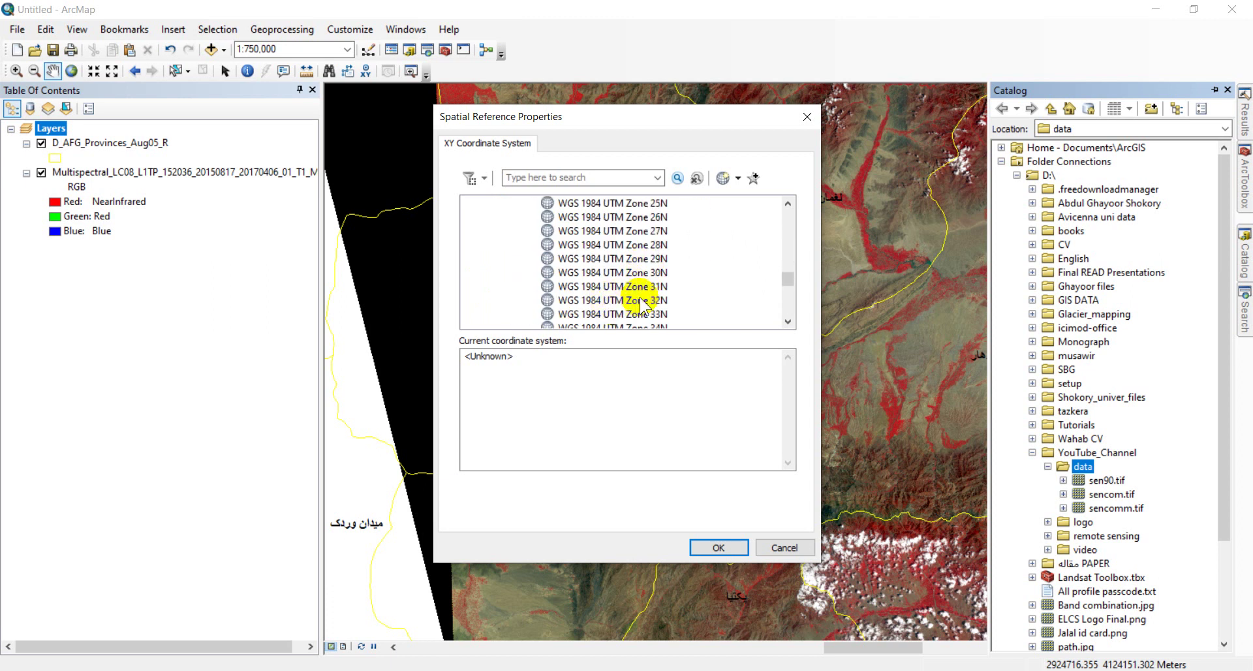
{"action": "scroll", "coordinate": [646, 305], "scroll_direction": "down", "scroll_amount": 3}
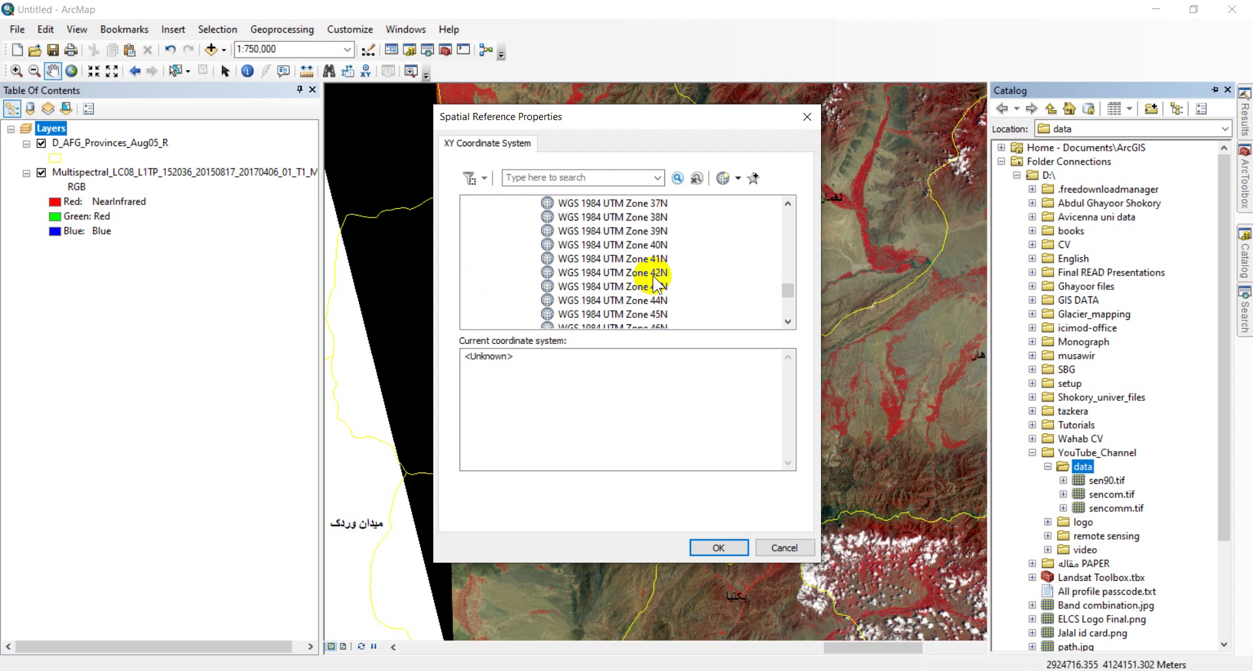
{"action": "left_click", "coordinate": [653, 273]}
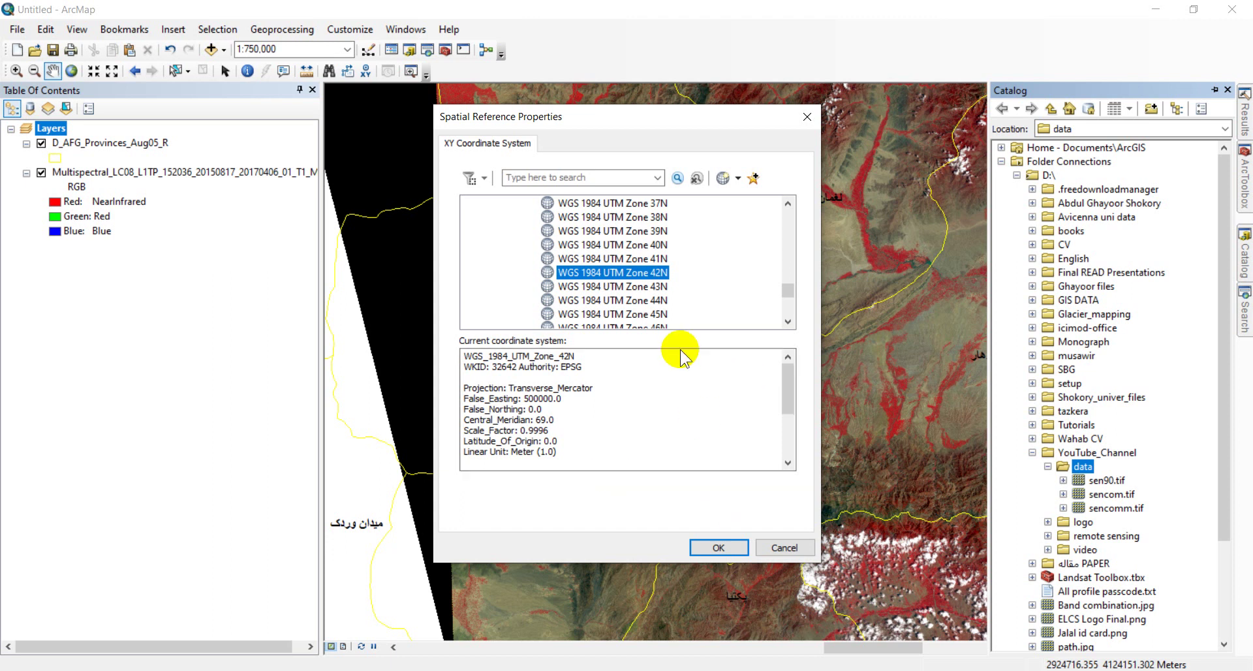
{"action": "left_click", "coordinate": [716, 548]}
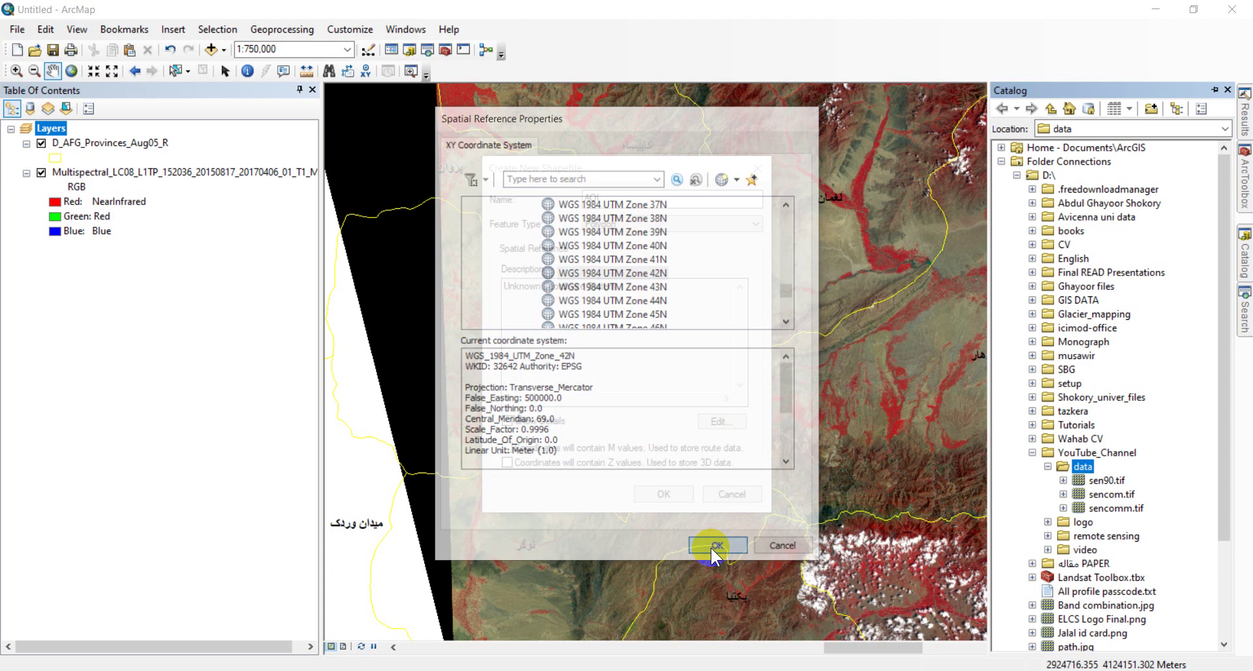
{"action": "left_click", "coordinate": [667, 495]}
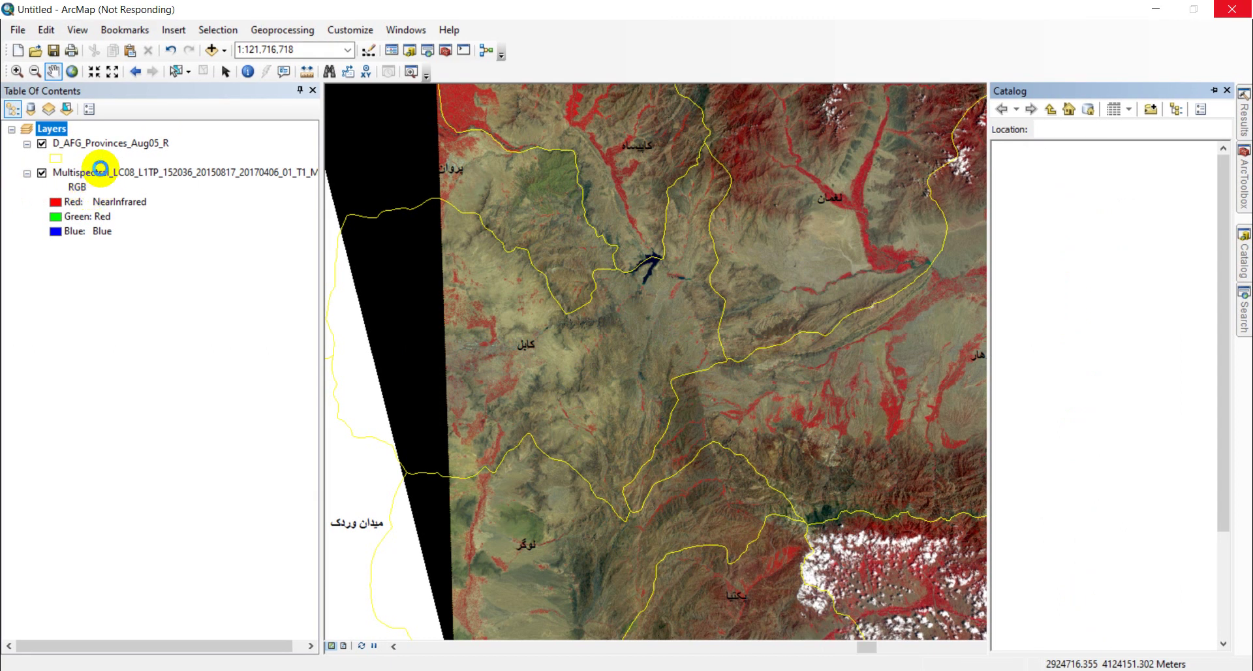
{"action": "left_click", "coordinate": [768, 581]}
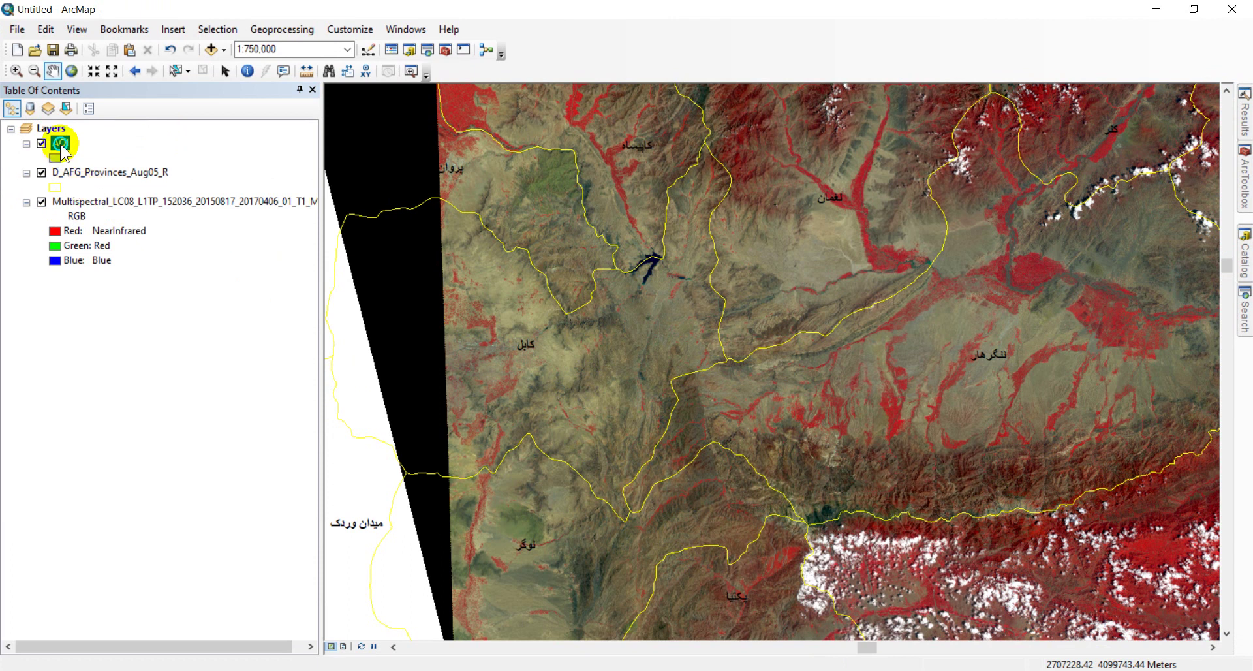
- Start an edit session on the AOI layer, continuing past the spatial reference mismatch warning
{"action": "right_click", "coordinate": [60, 143]}
{"action": "mouse_move", "coordinate": [124, 350]}
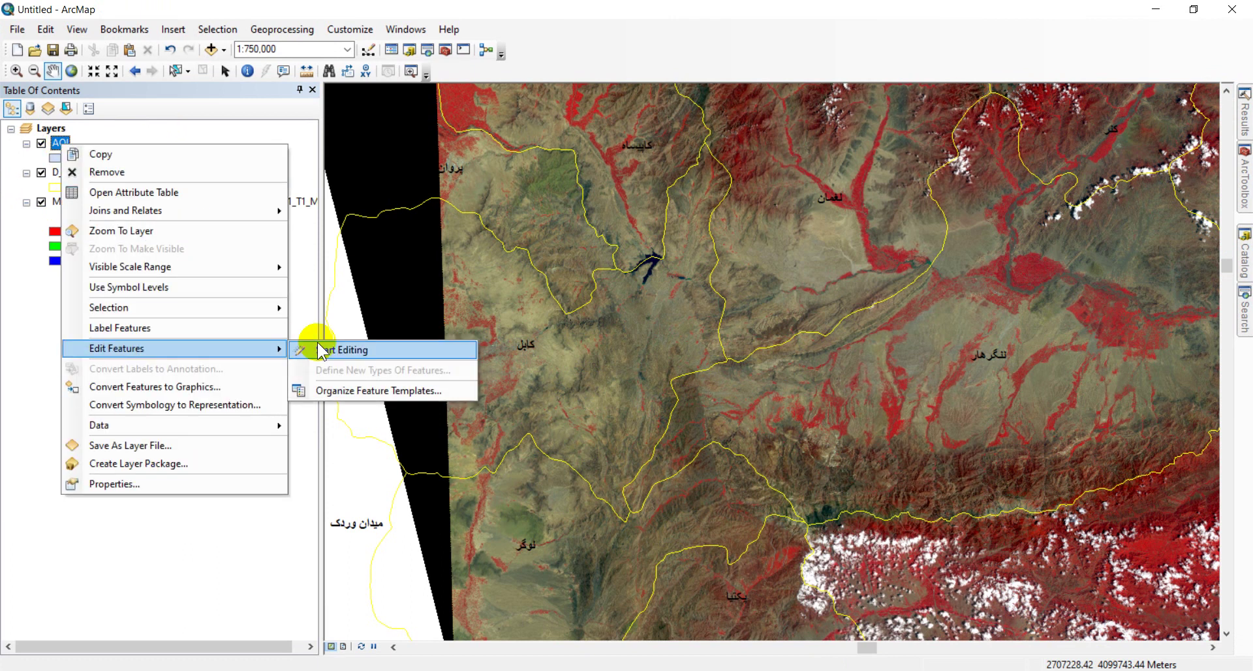
{"action": "left_click", "coordinate": [359, 349]}
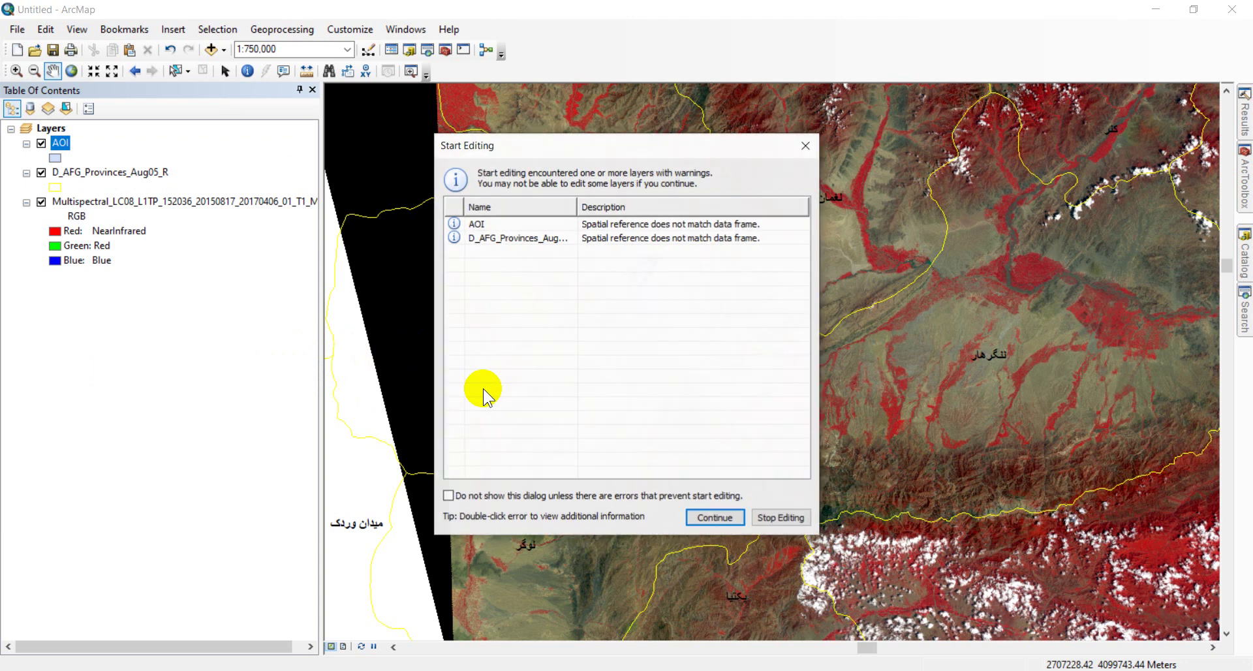
{"action": "left_click", "coordinate": [736, 521]}
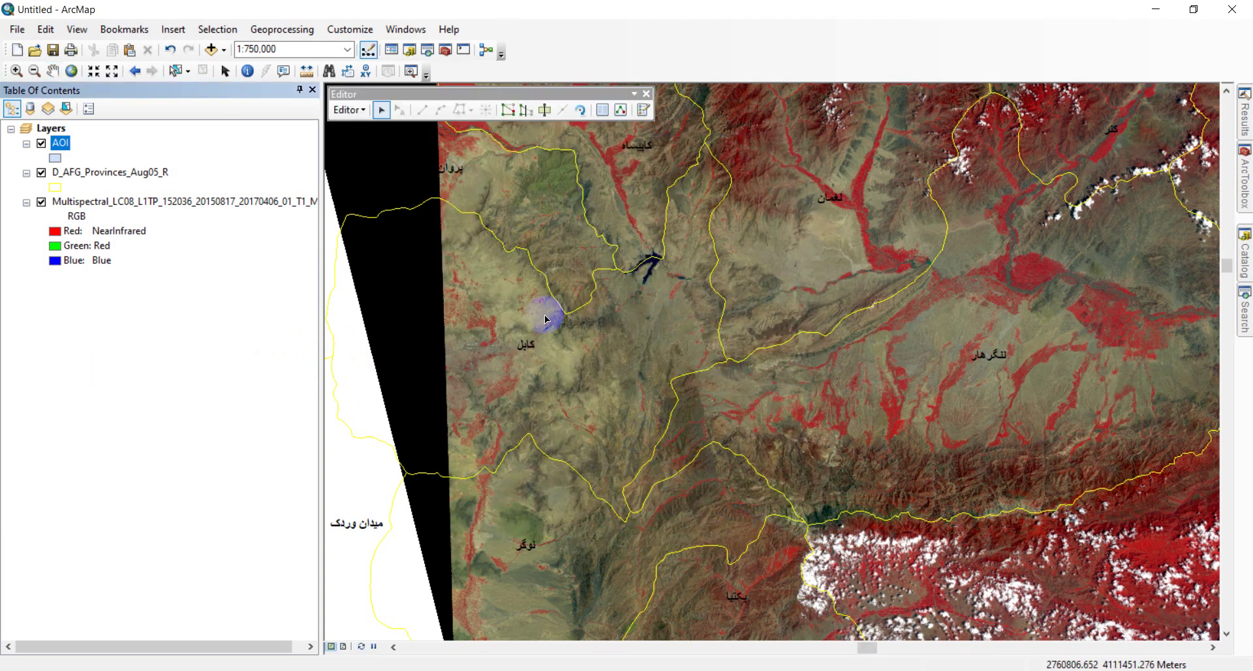
- Digitize one AOI polygon around the Kabul label, following the image's western edge and curving around the east side to enclose the area
{"action": "scroll", "coordinate": [513, 382], "scroll_direction": "up", "scroll_amount": 3}
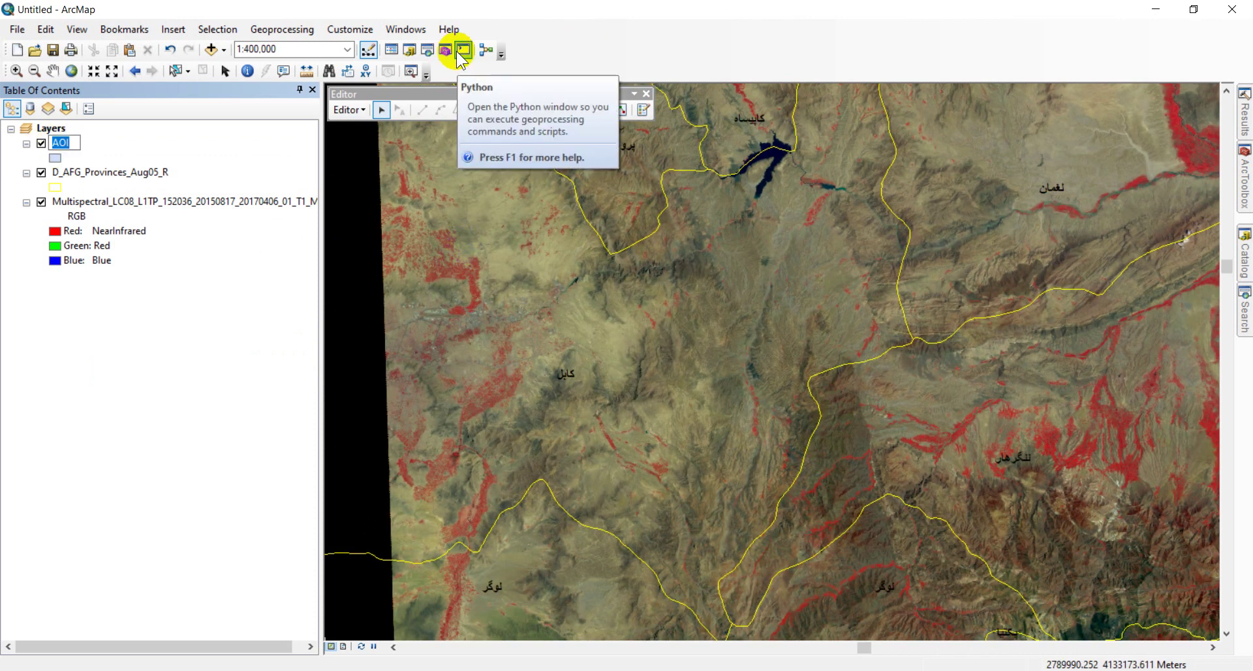
{"action": "left_click", "coordinate": [639, 114]}
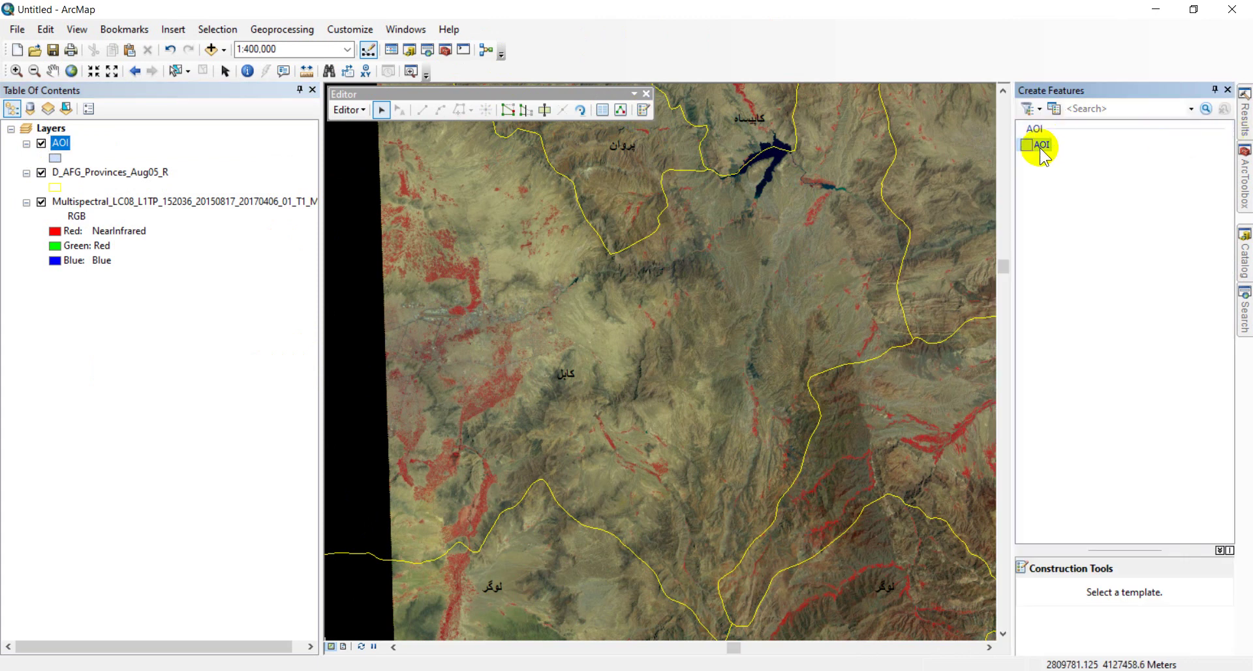
{"action": "left_click", "coordinate": [1063, 593]}
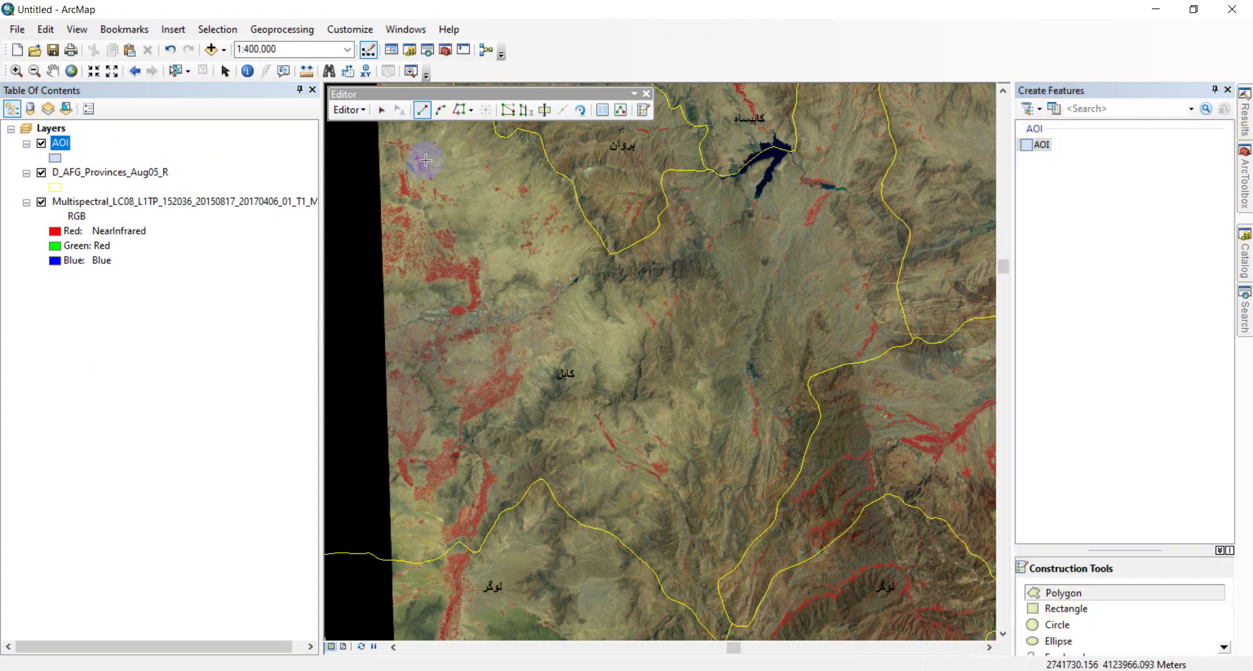
{"action": "left_click", "coordinate": [508, 138]}
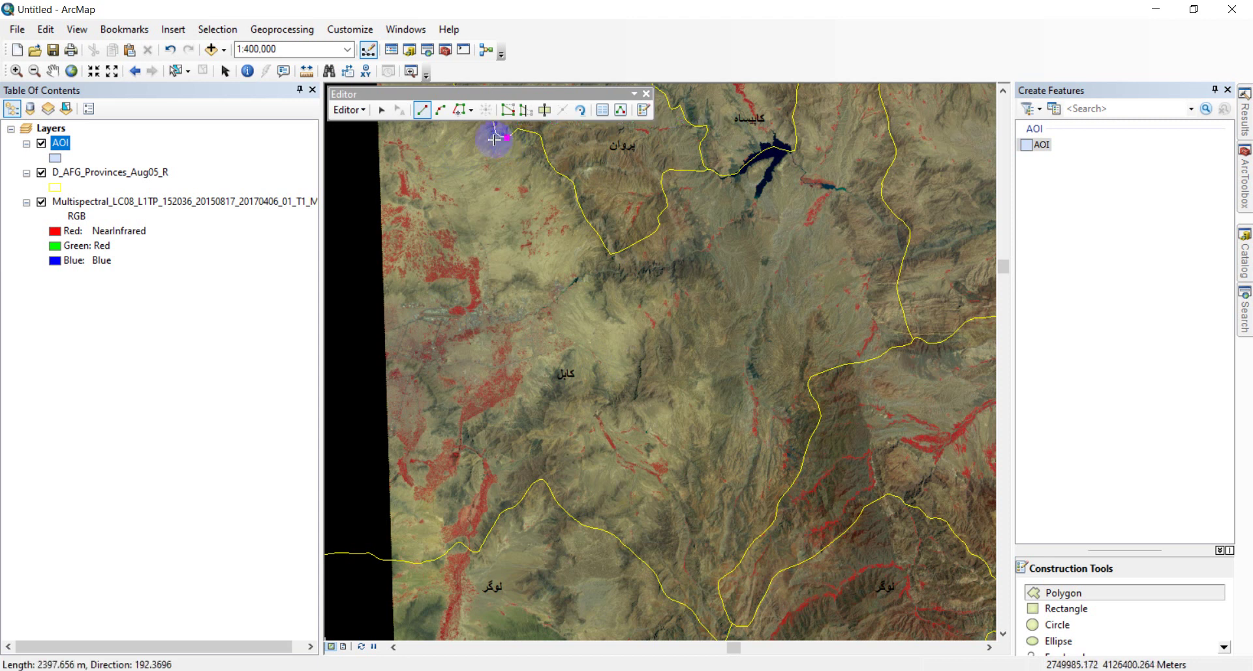
{"action": "left_click", "coordinate": [456, 143]}
{"action": "left_click", "coordinate": [402, 161]}
{"action": "left_click", "coordinate": [392, 186]}
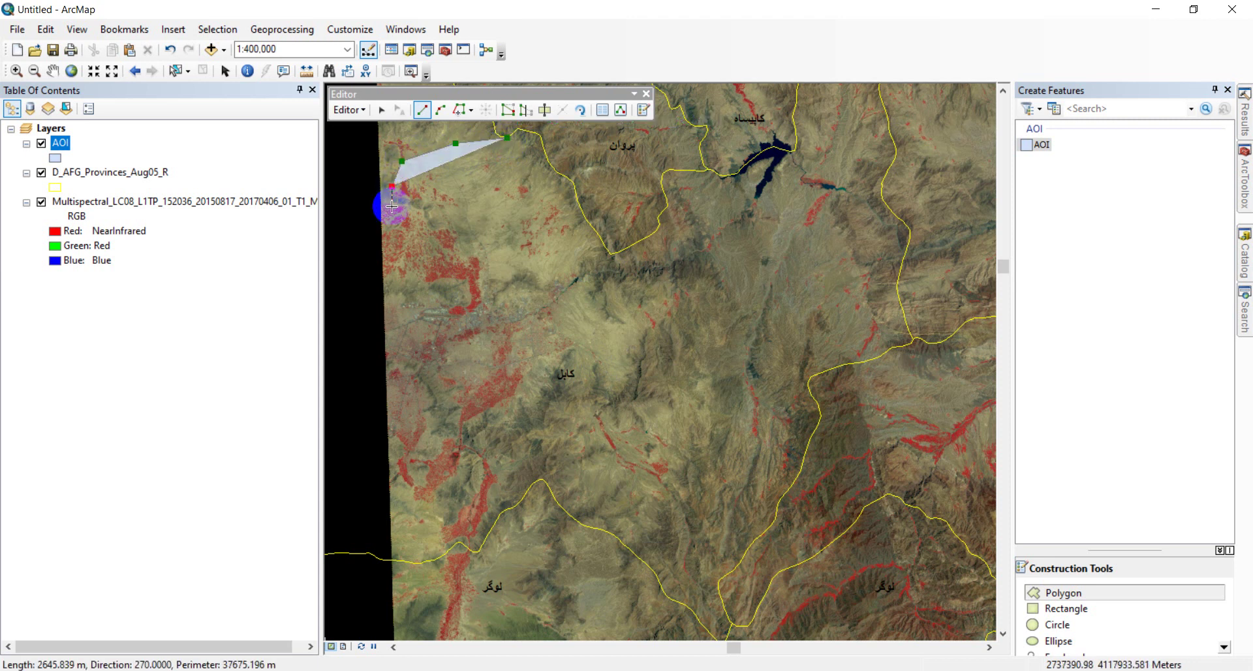
{"action": "left_click", "coordinate": [389, 222]}
{"action": "left_click", "coordinate": [390, 262]}
{"action": "left_click", "coordinate": [392, 299]}
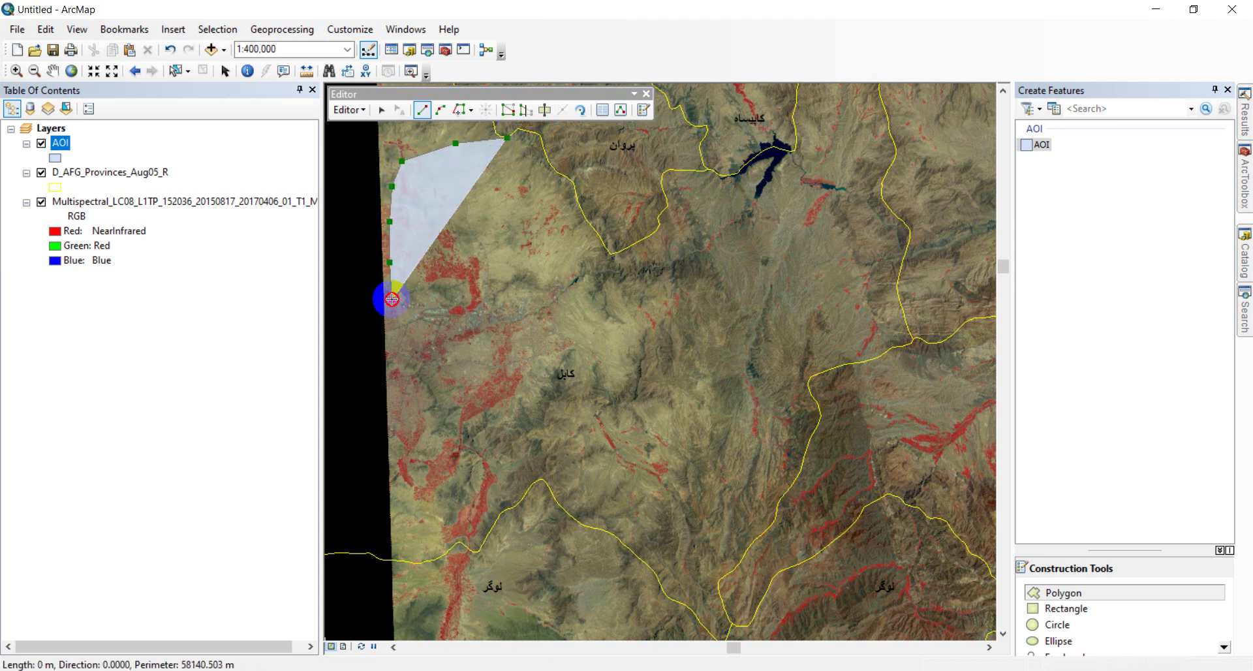
{"action": "left_click", "coordinate": [393, 342]}
{"action": "left_click", "coordinate": [397, 383]}
{"action": "left_click", "coordinate": [403, 434]}
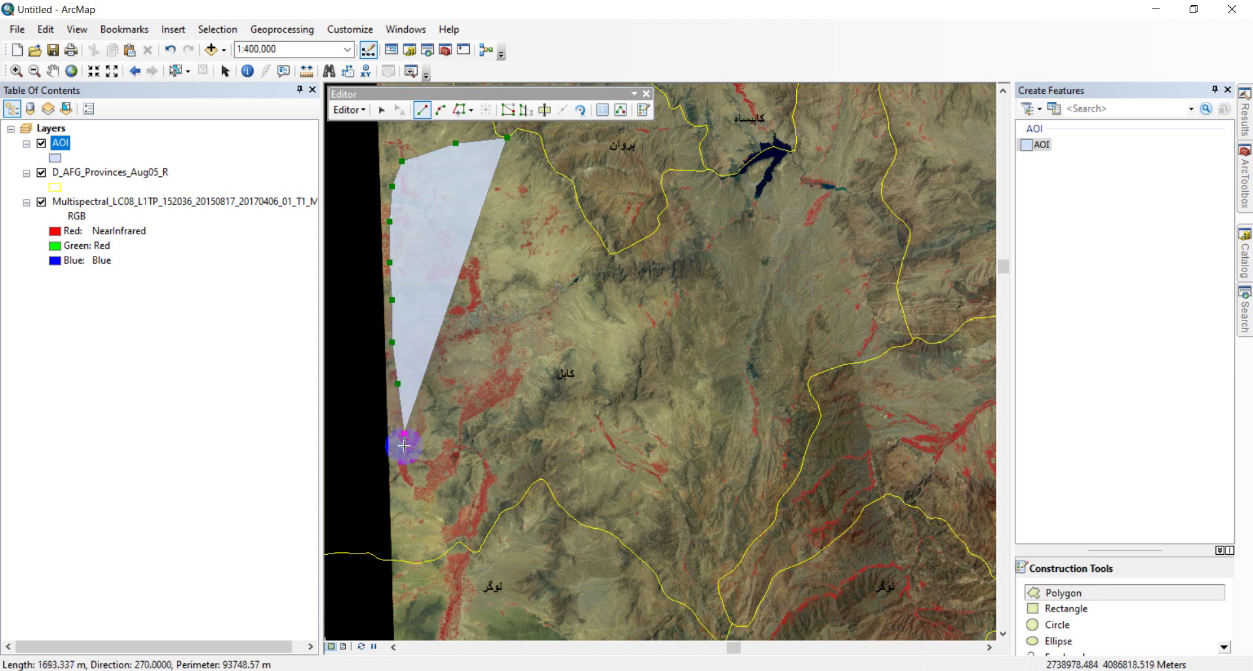
{"action": "left_click", "coordinate": [406, 477]}
{"action": "left_click", "coordinate": [415, 511]}
{"action": "left_click", "coordinate": [456, 521]}
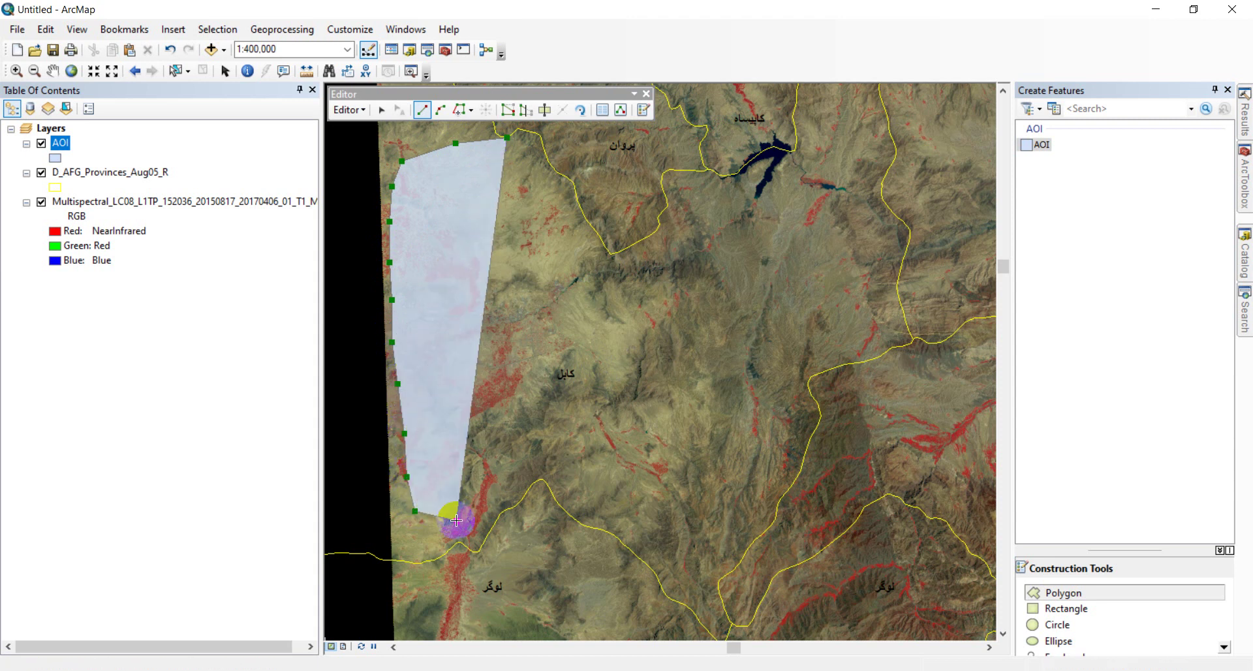
{"action": "left_click", "coordinate": [511, 495]}
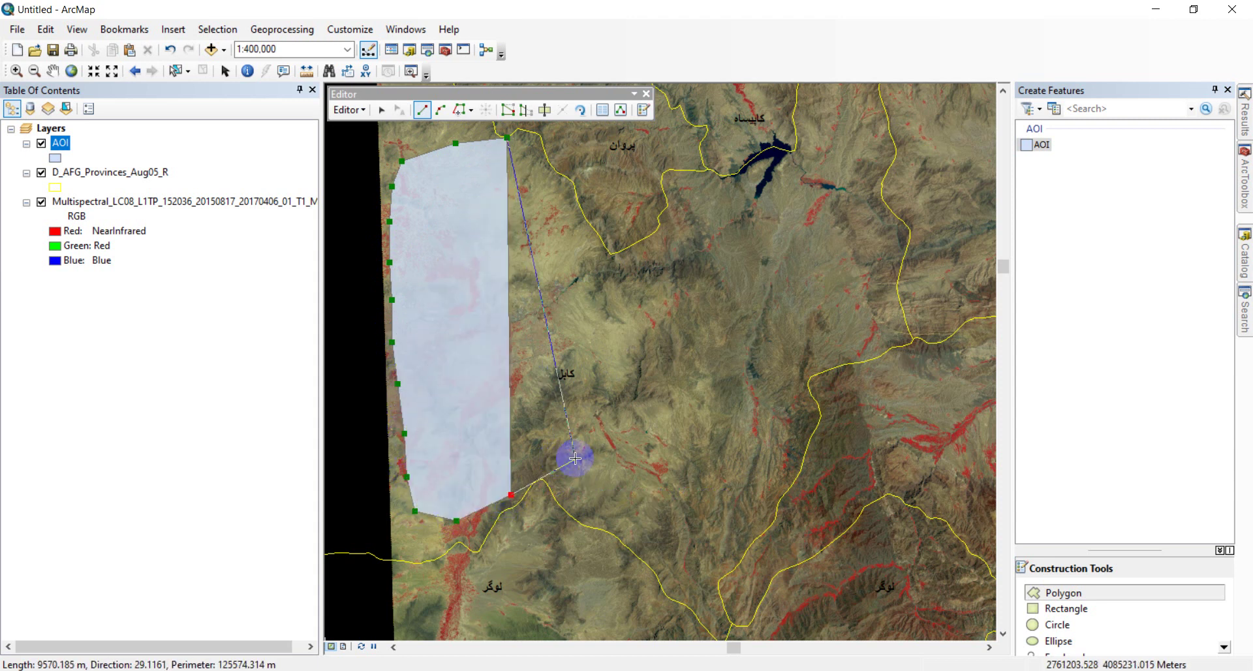
{"action": "left_click", "coordinate": [575, 459]}
{"action": "left_click", "coordinate": [633, 435]}
{"action": "left_click", "coordinate": [668, 385]}
{"action": "left_click", "coordinate": [681, 330]}
{"action": "left_click", "coordinate": [674, 283]}
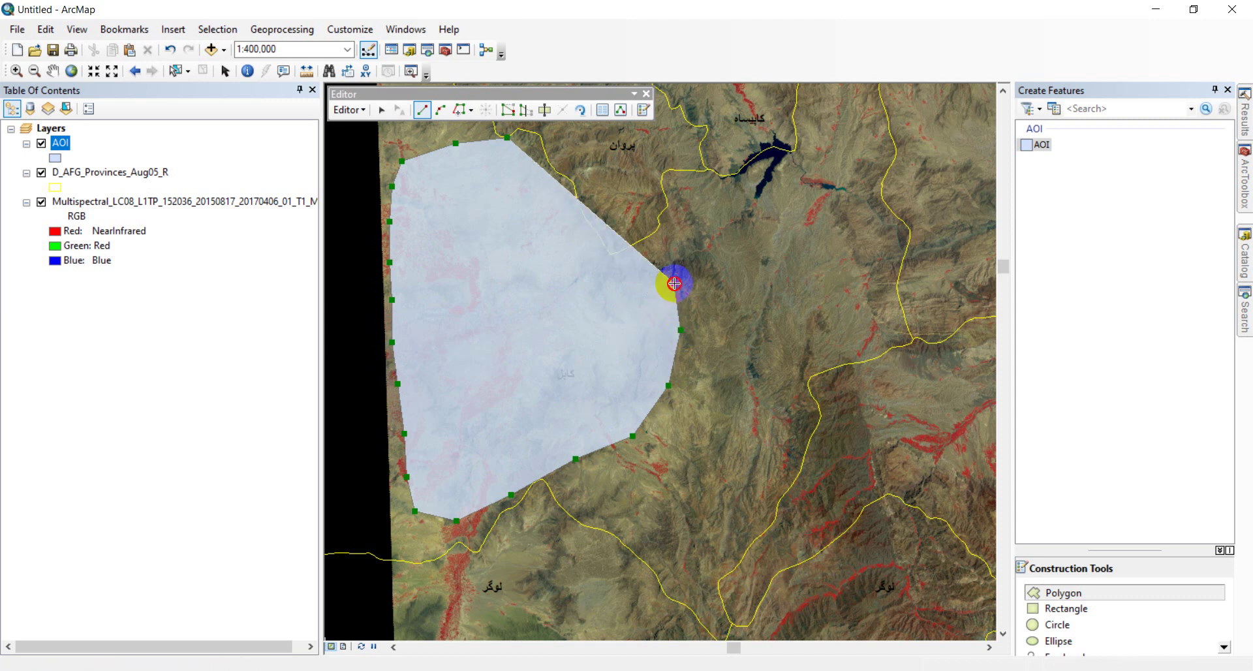
{"action": "left_click", "coordinate": [642, 239]}
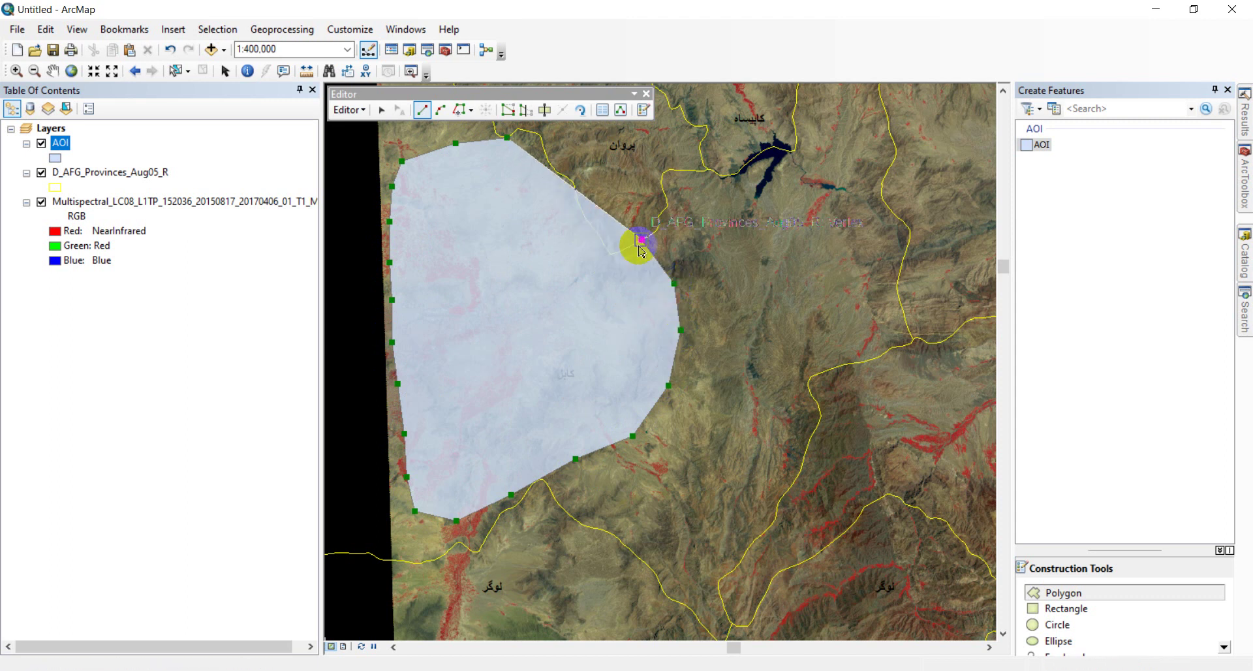
{"action": "left_click", "coordinate": [620, 205]}
{"action": "left_click", "coordinate": [583, 174]}
{"action": "left_click", "coordinate": [543, 148]}
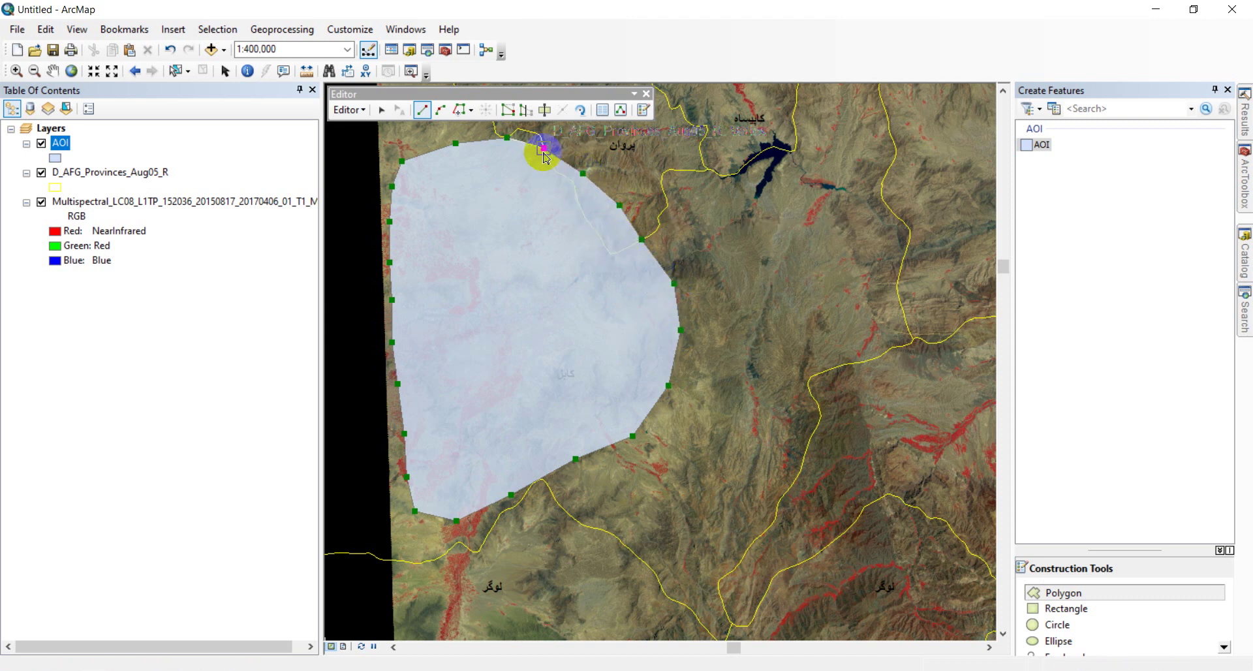
{"action": "double_click", "coordinate": [544, 148]}
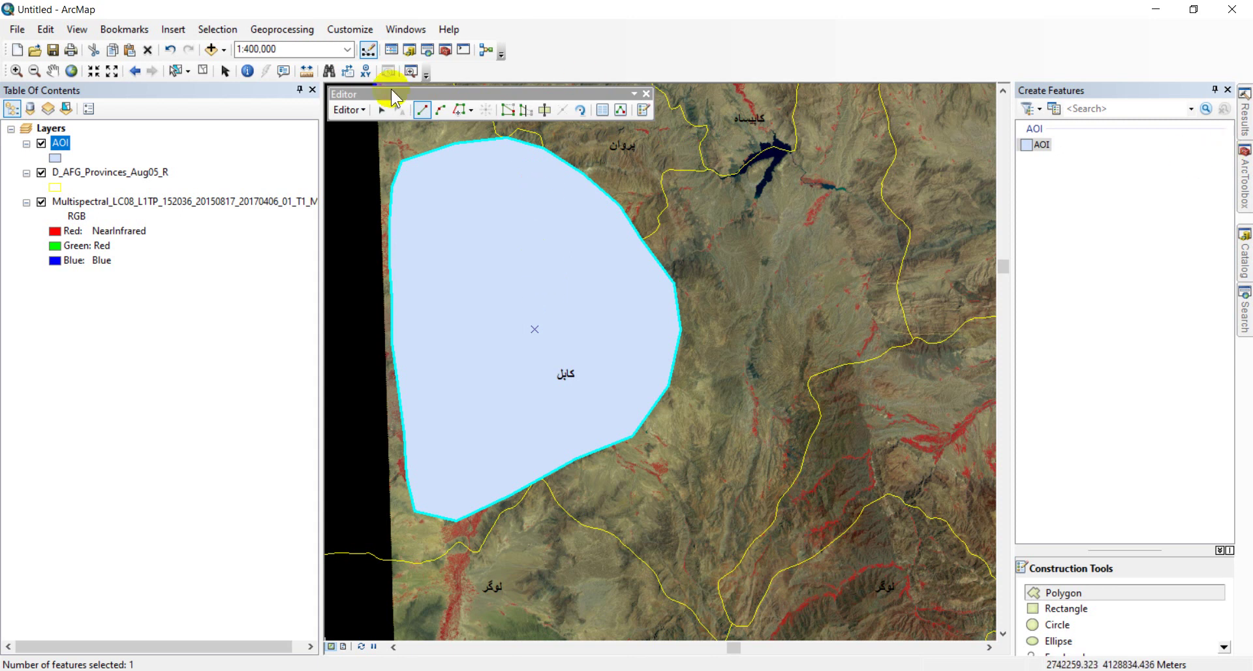
- Stop editing the AOI layer with the edits saved, and close the Editor toolbar
{"action": "left_click", "coordinate": [347, 109]}
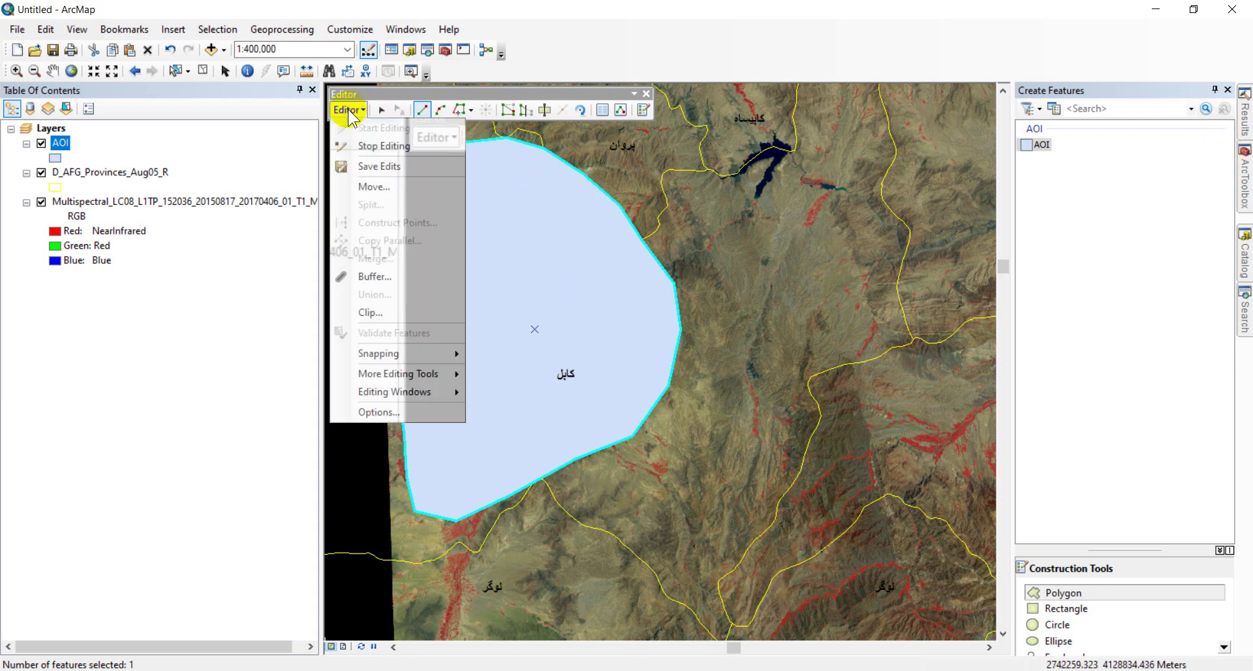
{"action": "left_click", "coordinate": [372, 145]}
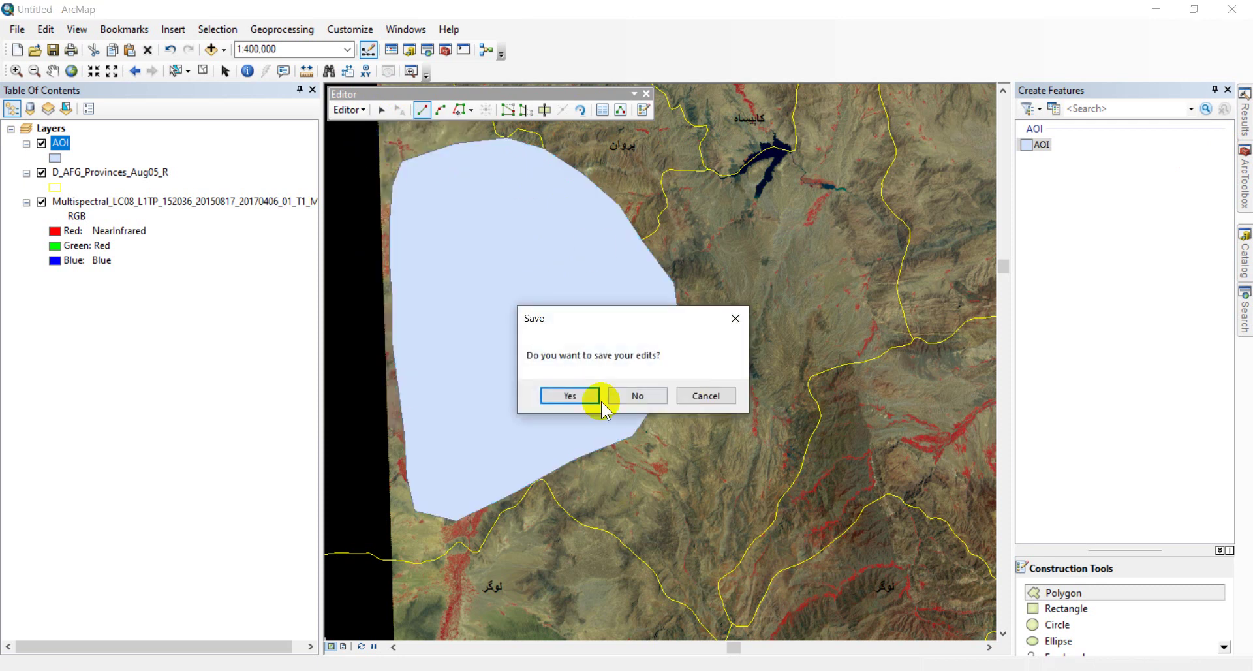
{"action": "left_click", "coordinate": [568, 394]}
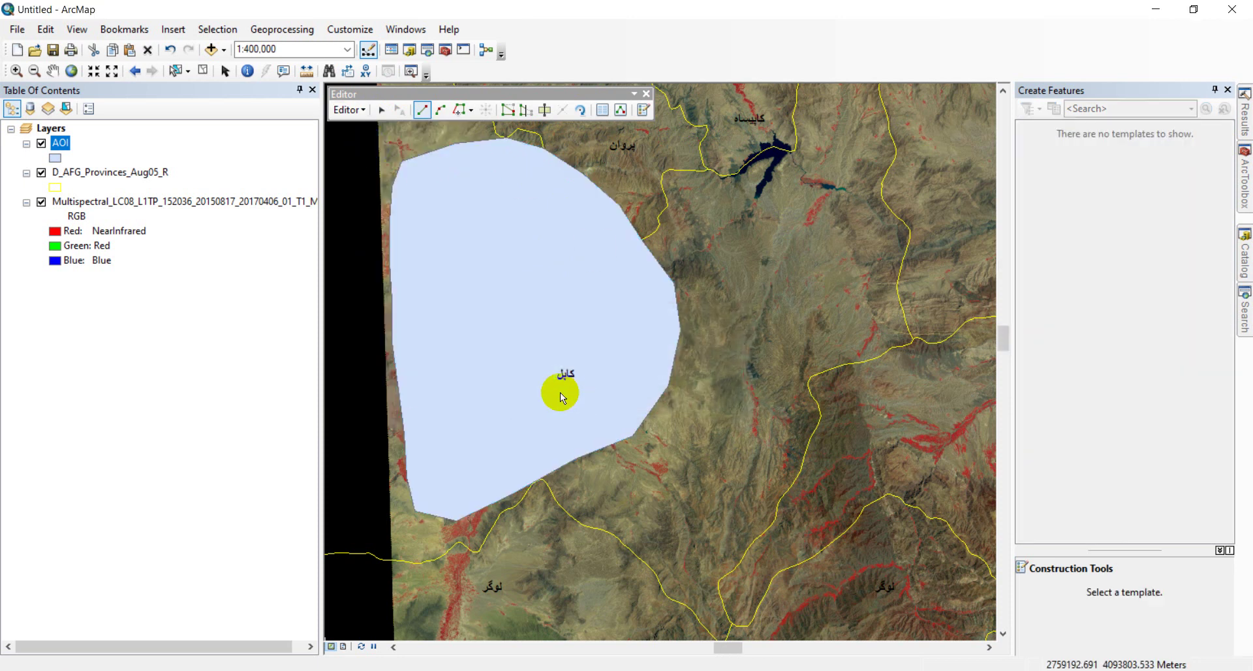
{"action": "left_click", "coordinate": [646, 94]}
- Hide the AOI layer on the map and close the Create Features window
{"action": "left_click", "coordinate": [55, 158]}
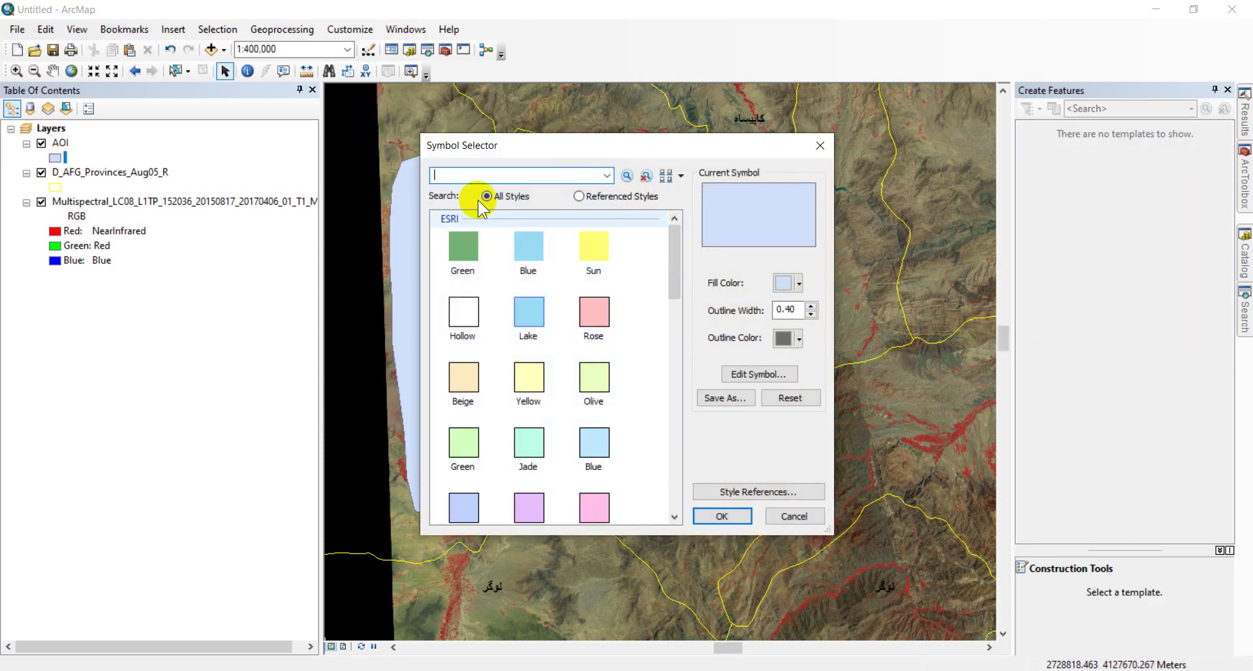
{"action": "left_click", "coordinate": [819, 145]}
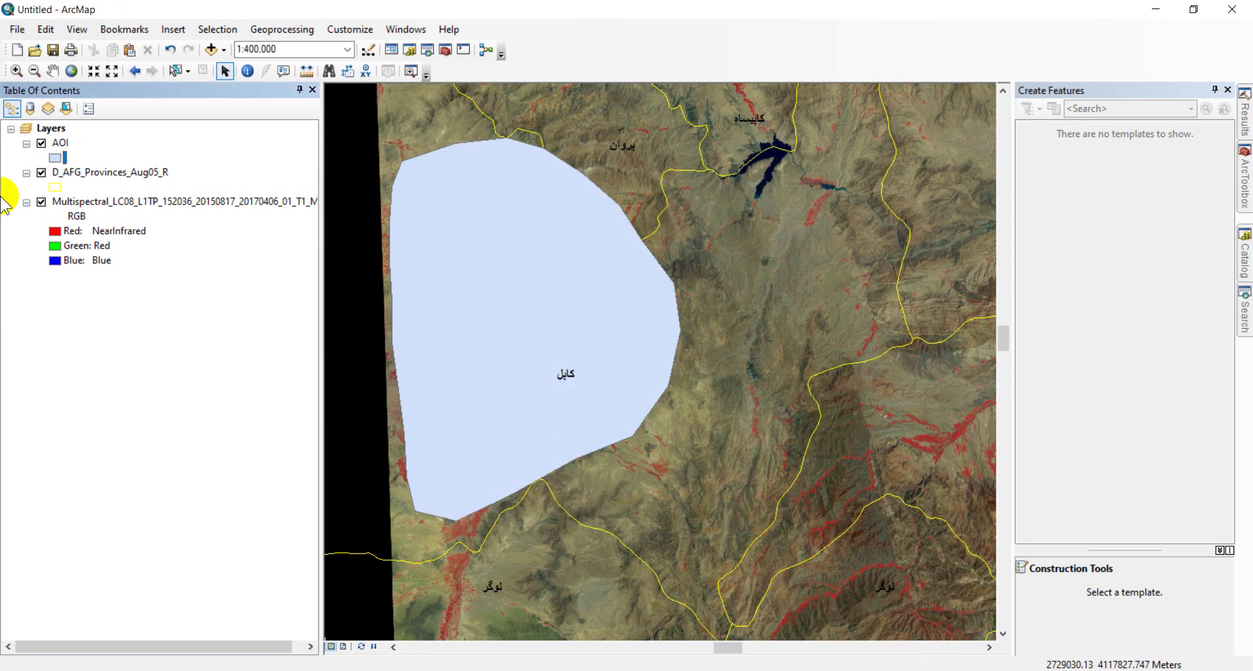
{"action": "left_click", "coordinate": [41, 143]}
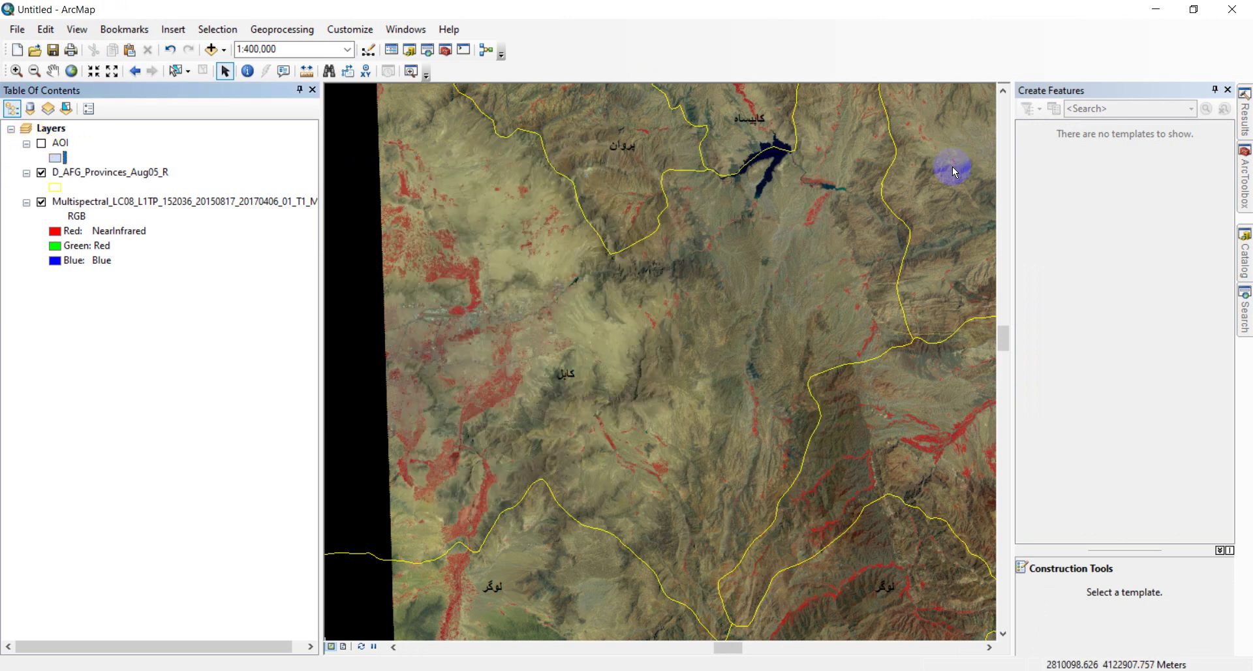
{"action": "left_click", "coordinate": [1227, 89]}
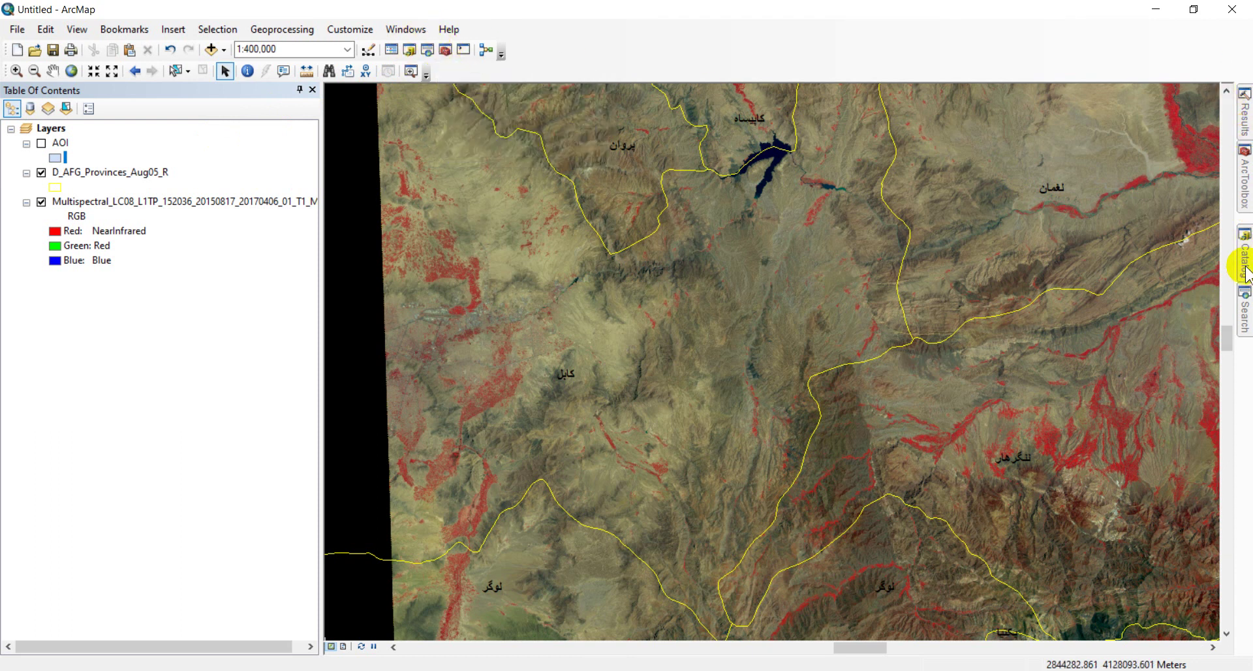
- Search the local tools and data for "band composition"
{"action": "left_click", "coordinate": [1243, 316]}
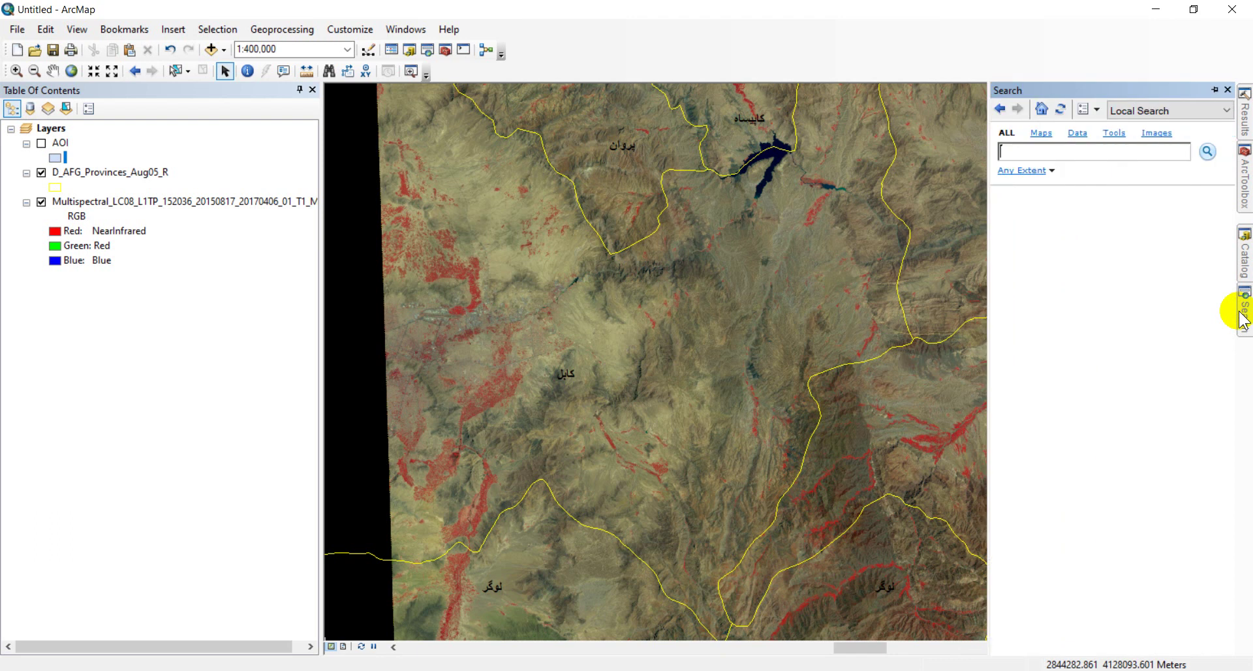
{"action": "type", "text": "band composition"}
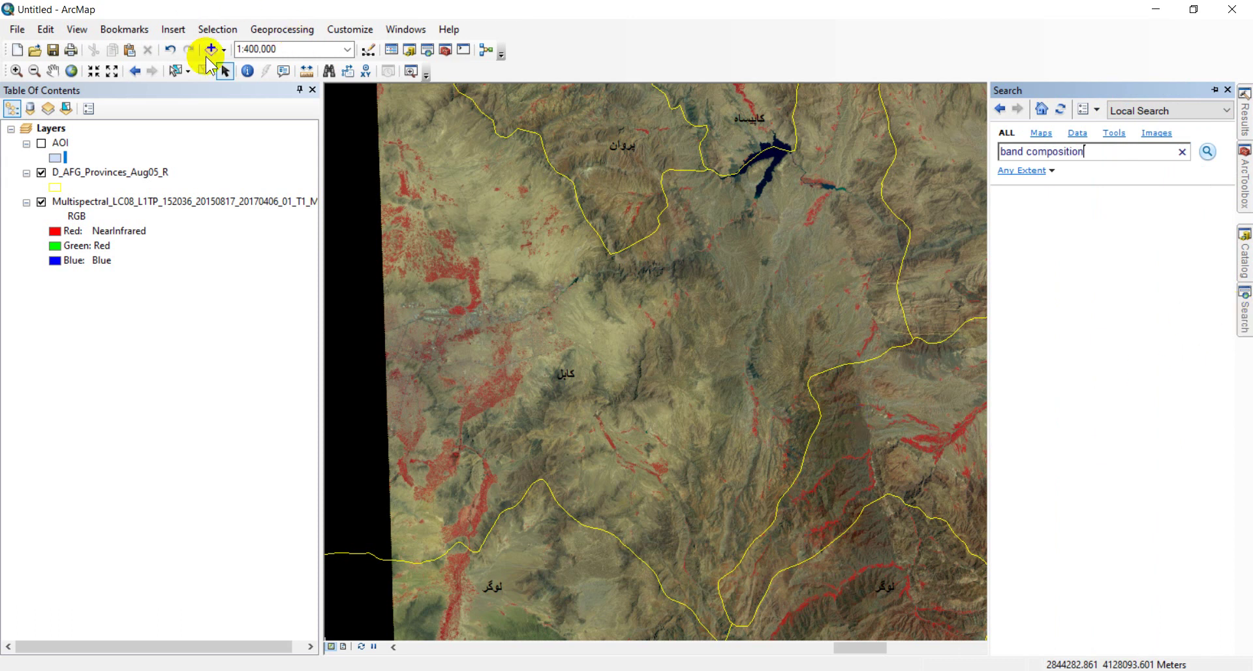
{"action": "key", "text": "Return"}
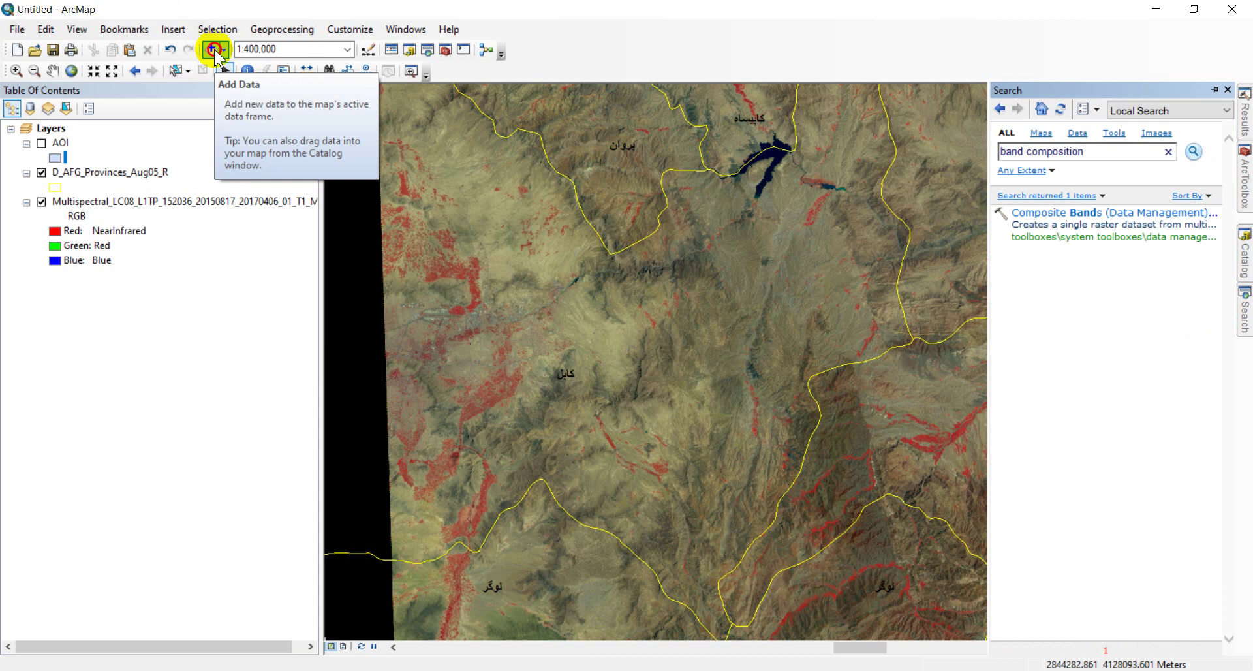
{"action": "left_click", "coordinate": [214, 51]}
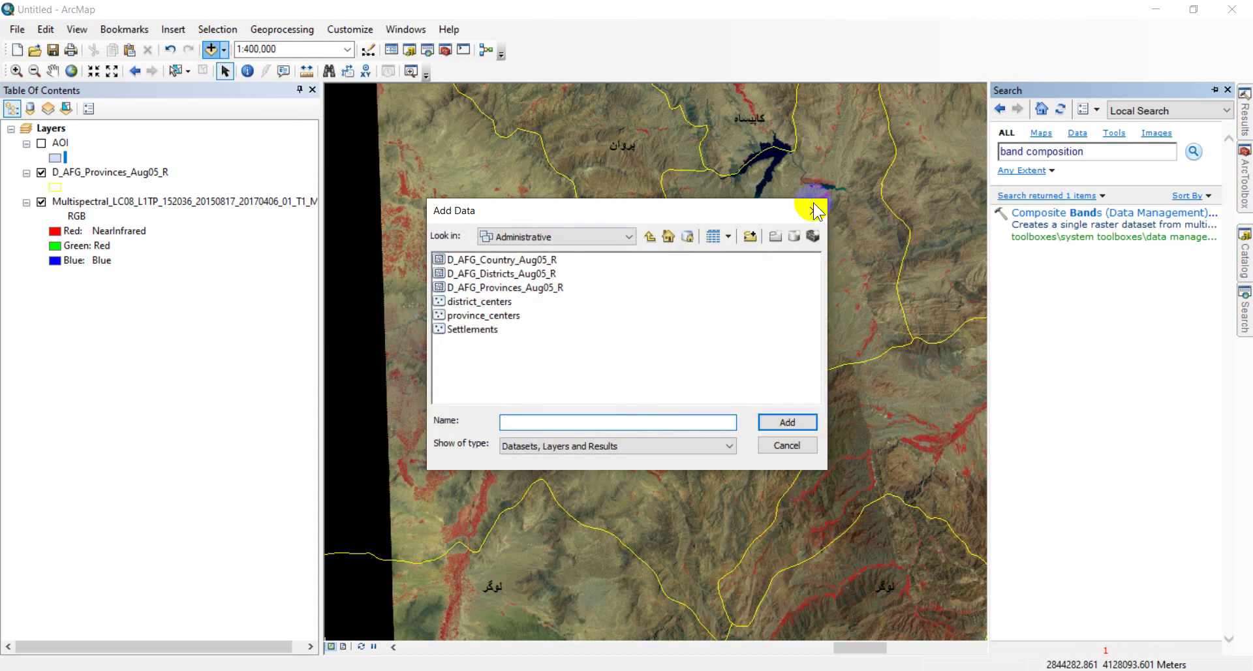
{"action": "left_click", "coordinate": [813, 210]}
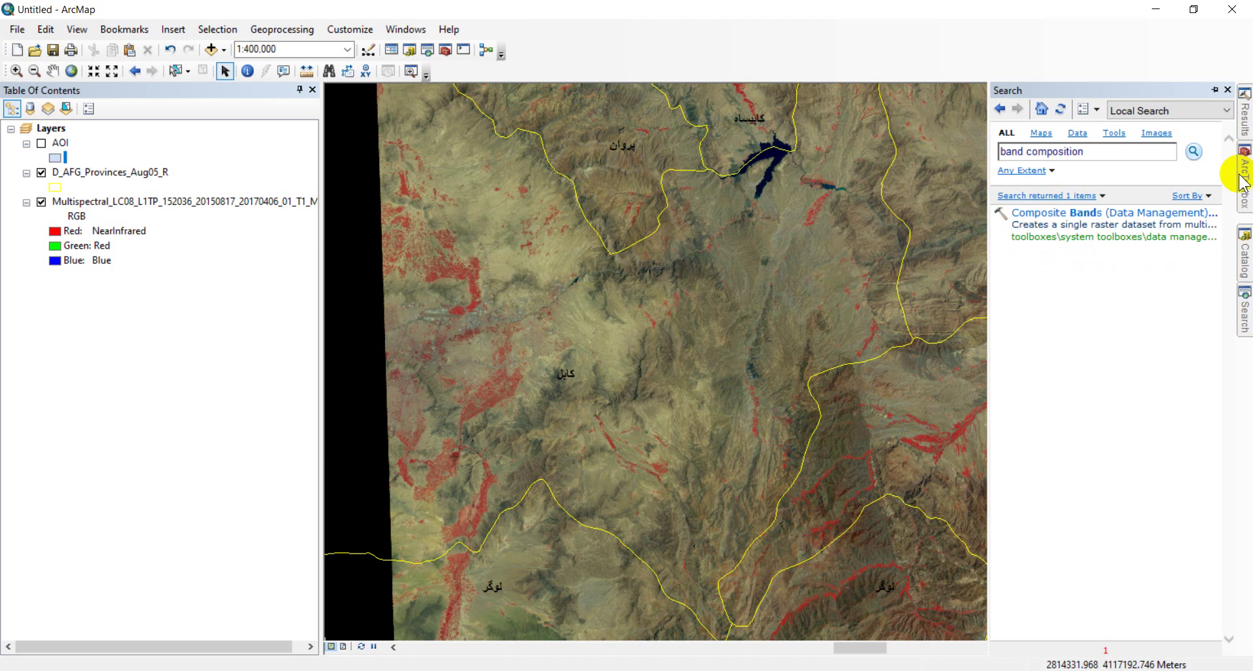
- Open the Composite Bands tool from the Raster Processing toolset of Data Management Tools
{"action": "mouse_move", "coordinate": [1246, 187]}
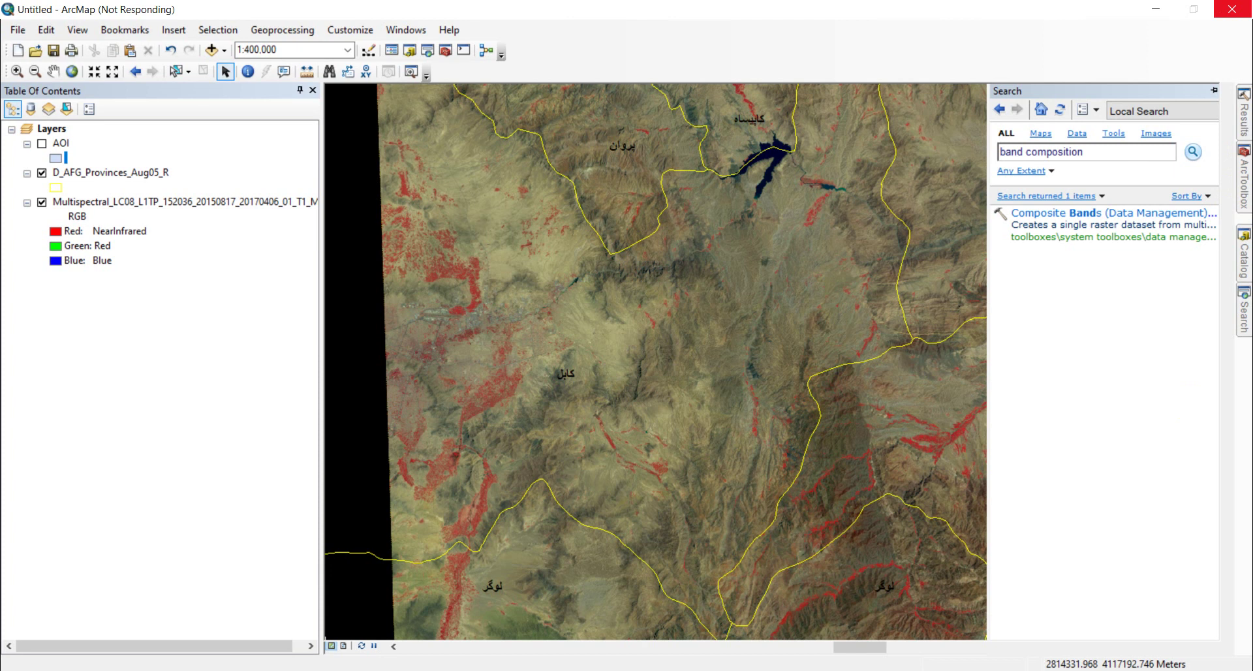
{"action": "left_click", "coordinate": [1244, 179]}
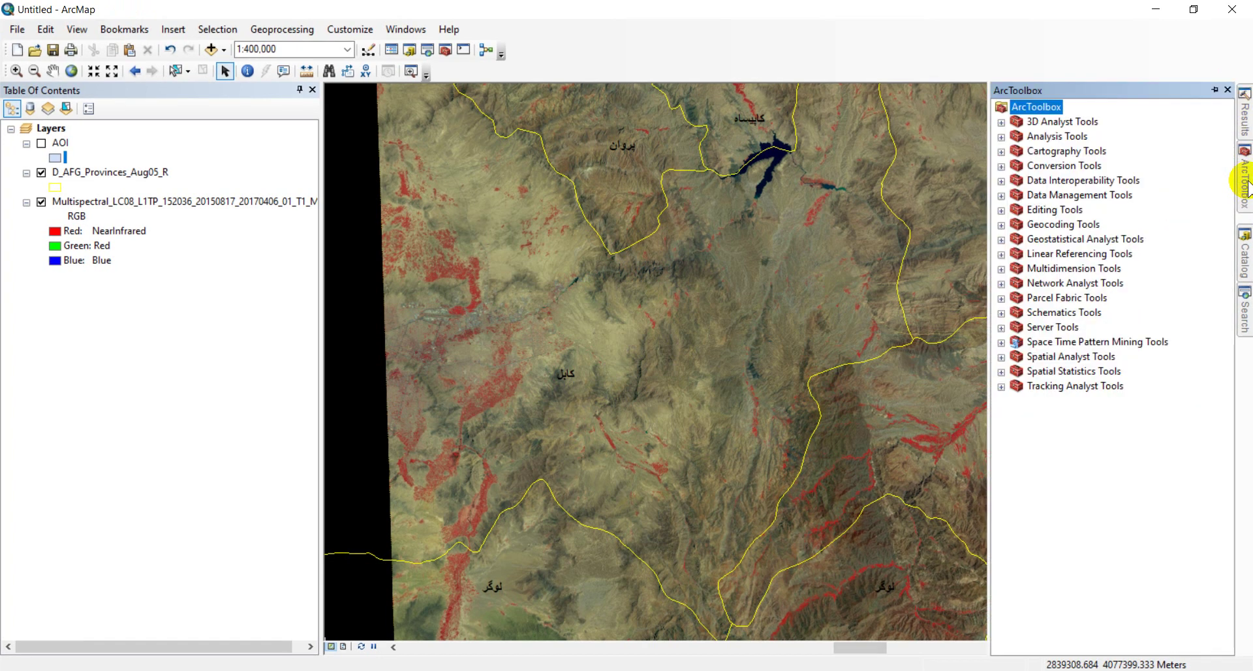
{"action": "left_click", "coordinate": [1001, 196]}
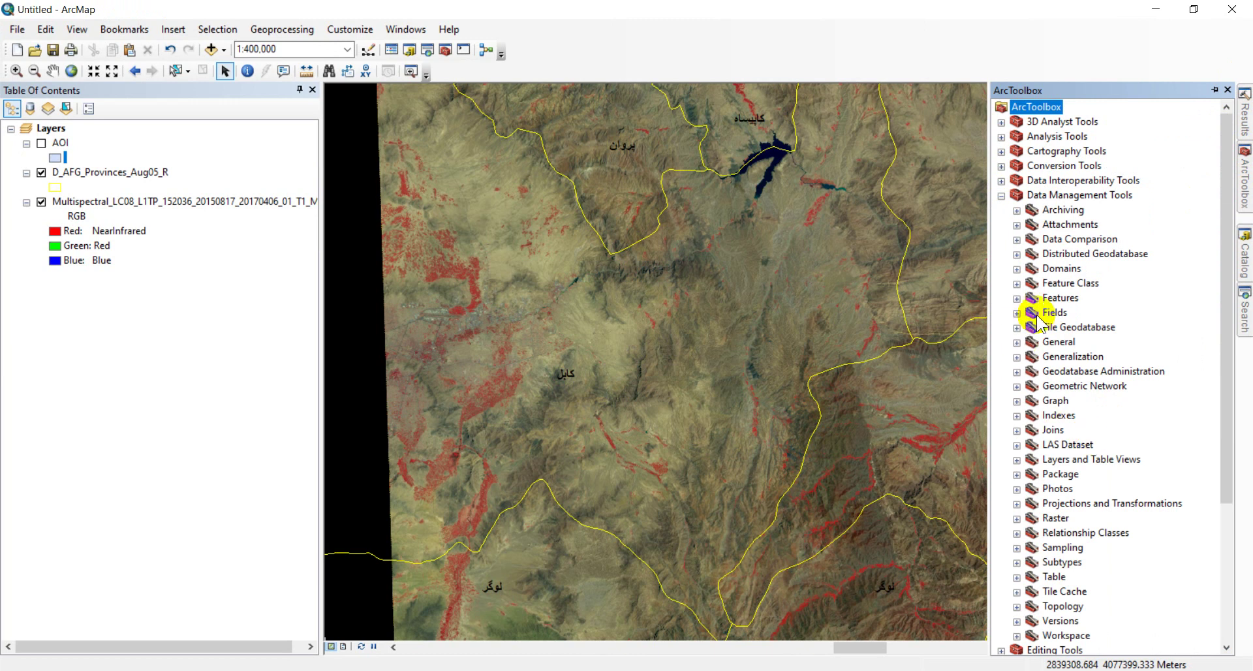
{"action": "left_click", "coordinate": [1015, 520]}
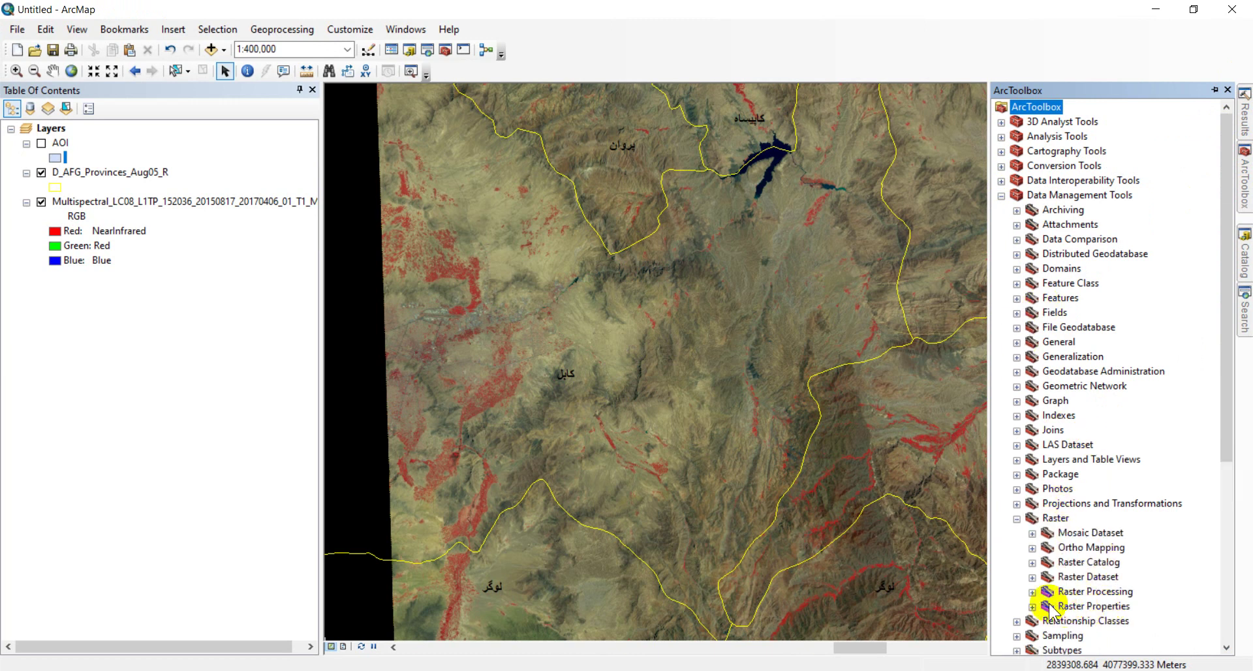
{"action": "left_click", "coordinate": [1032, 591]}
{"action": "scroll", "coordinate": [1077, 515], "scroll_direction": "down", "scroll_amount": 1}
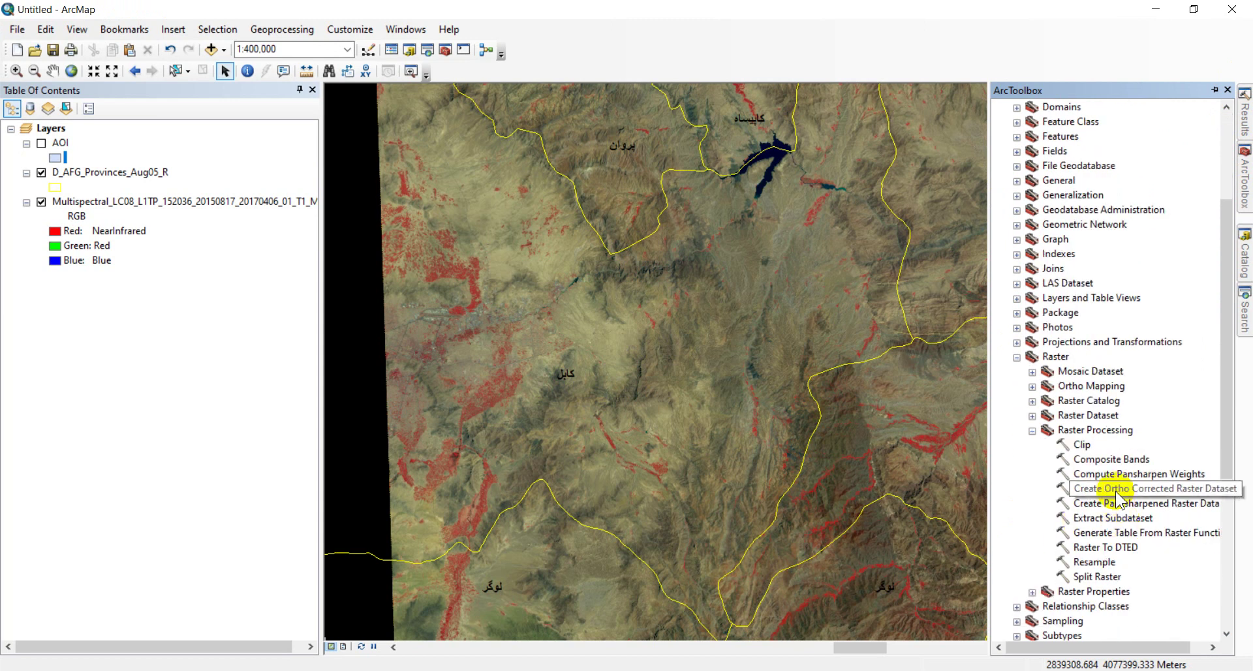
{"action": "double_click", "coordinate": [1120, 459]}
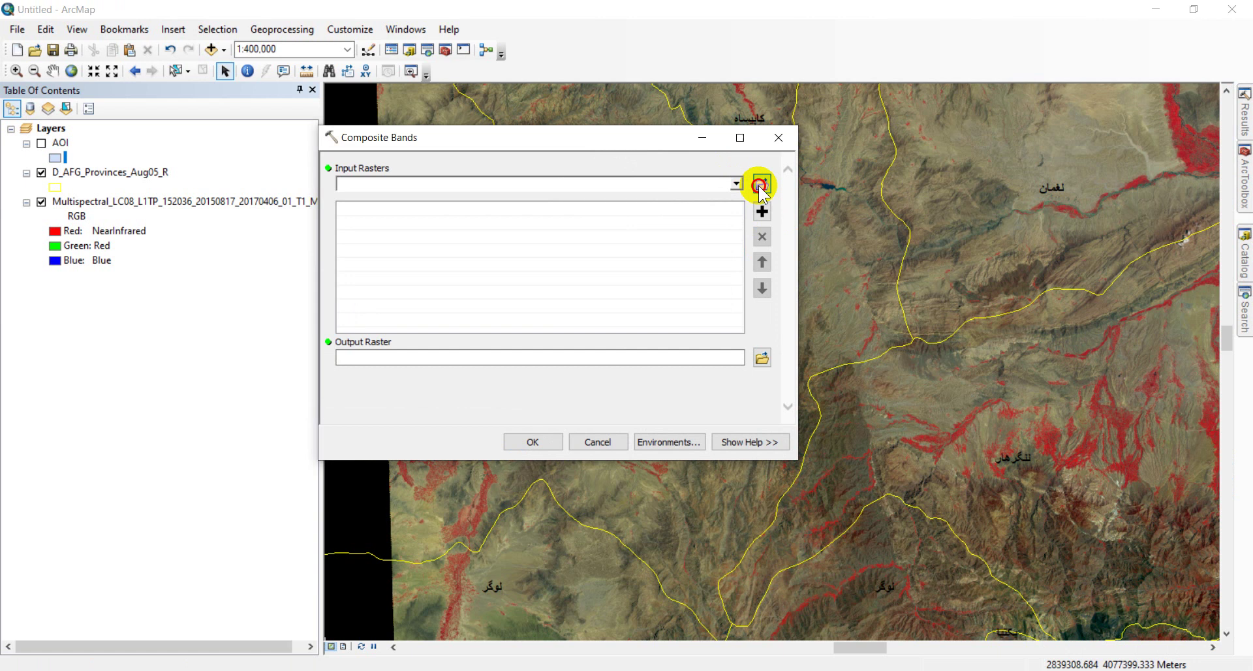
- Browse for the input rasters to the LC08_L1TP_152036_20150817_20170406_01_T1 folder under GIS DATA\Landsat images
{"action": "left_click", "coordinate": [761, 185]}
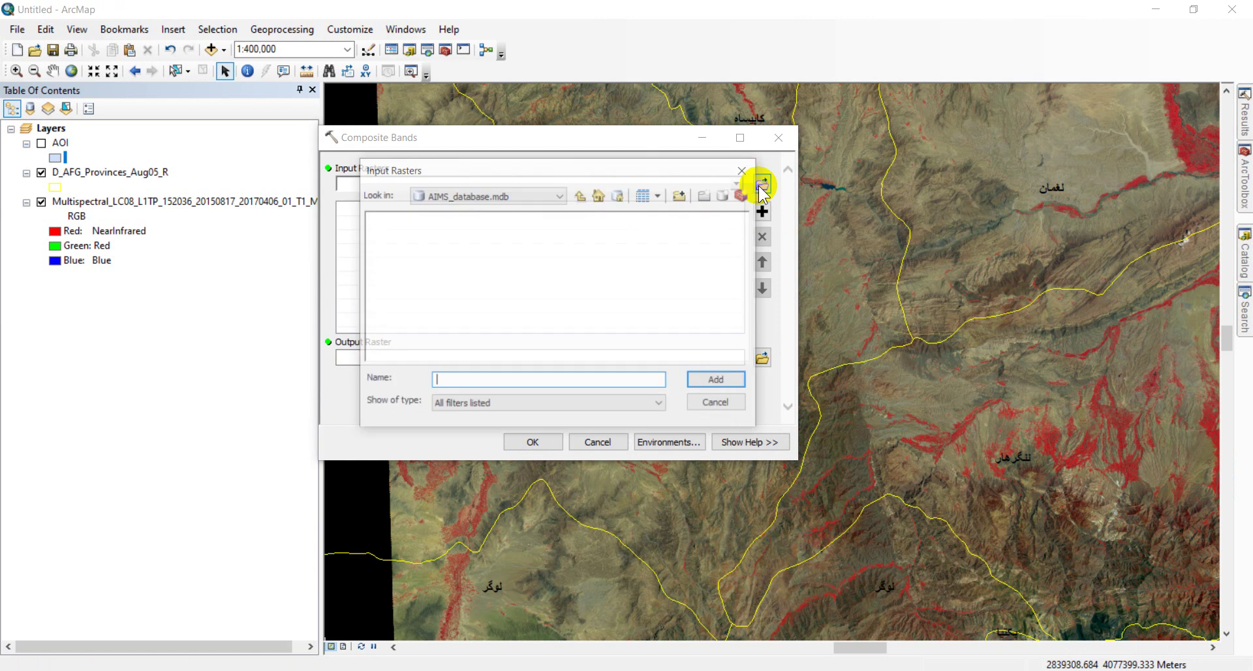
{"action": "left_click", "coordinate": [578, 196]}
{"action": "left_click", "coordinate": [578, 196]}
{"action": "left_click", "coordinate": [578, 196]}
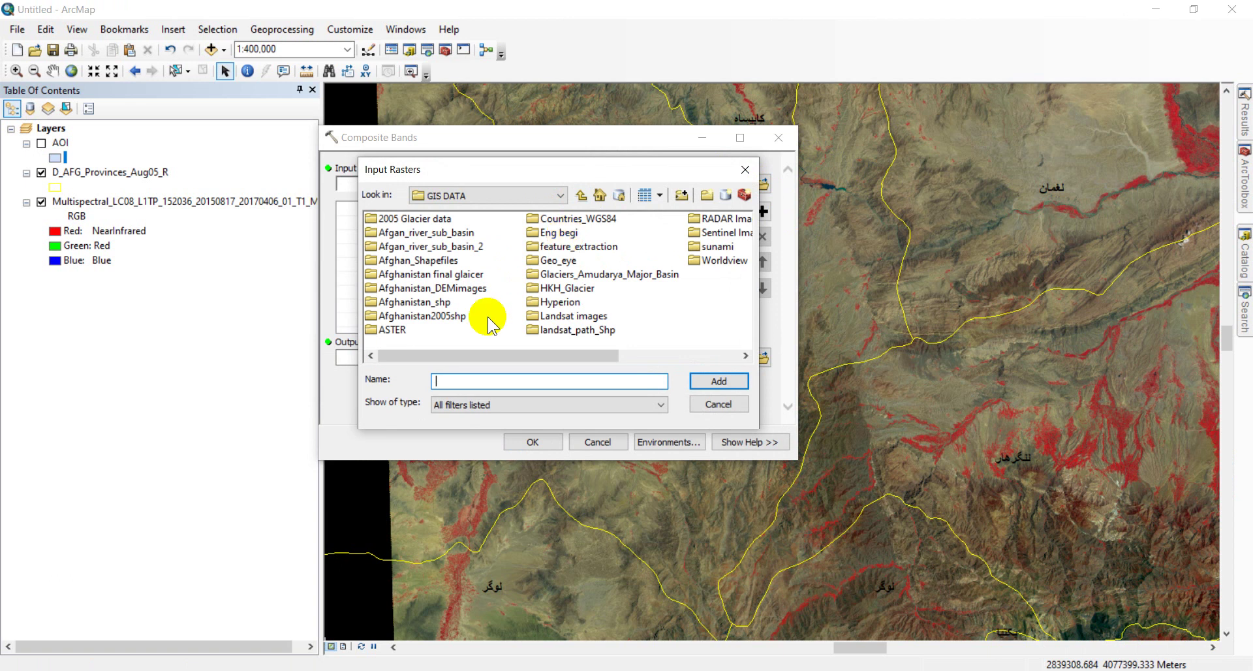
{"action": "double_click", "coordinate": [534, 316]}
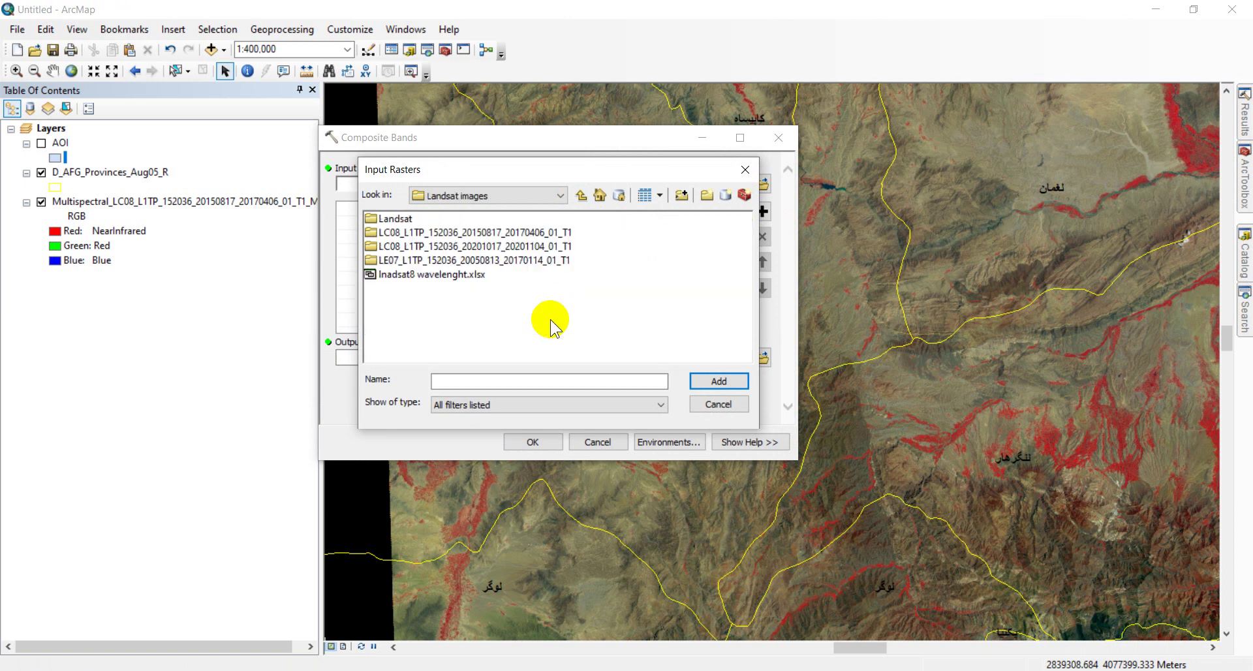
{"action": "double_click", "coordinate": [527, 232]}
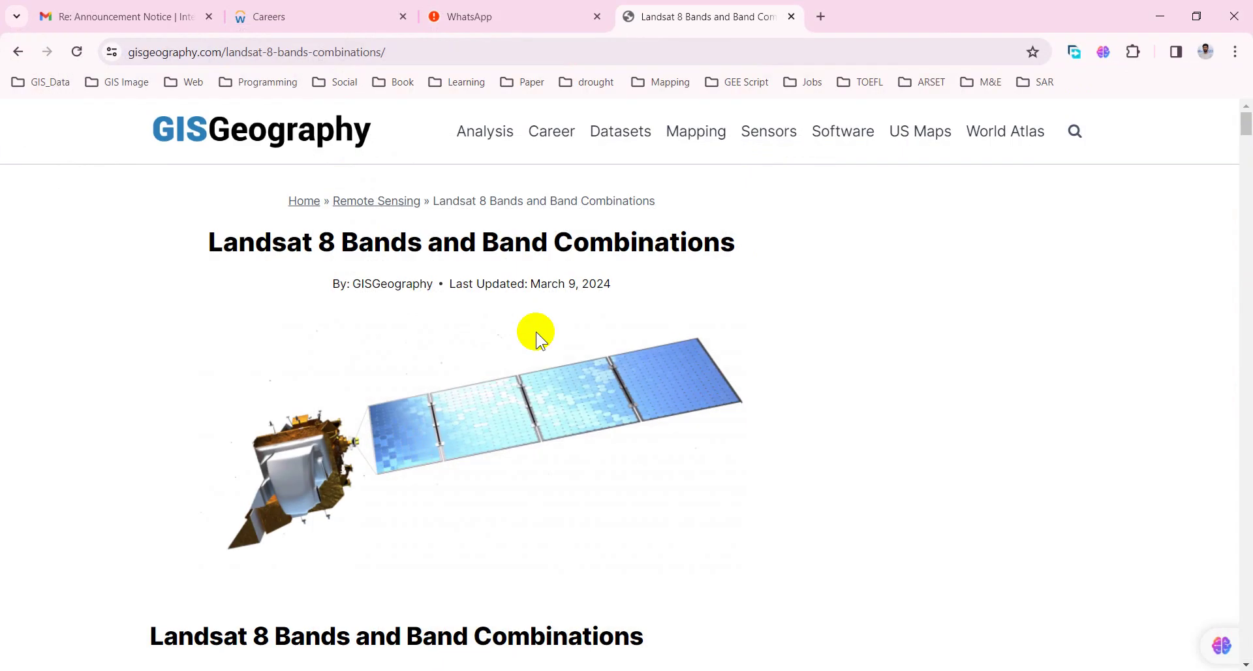
- Examine the Landsat-8 OLI & TIRS band table on the GISGeography page, then return to the input raster selection in ArcMap
{"action": "scroll", "coordinate": [536, 333], "scroll_direction": "down", "scroll_amount": 10}
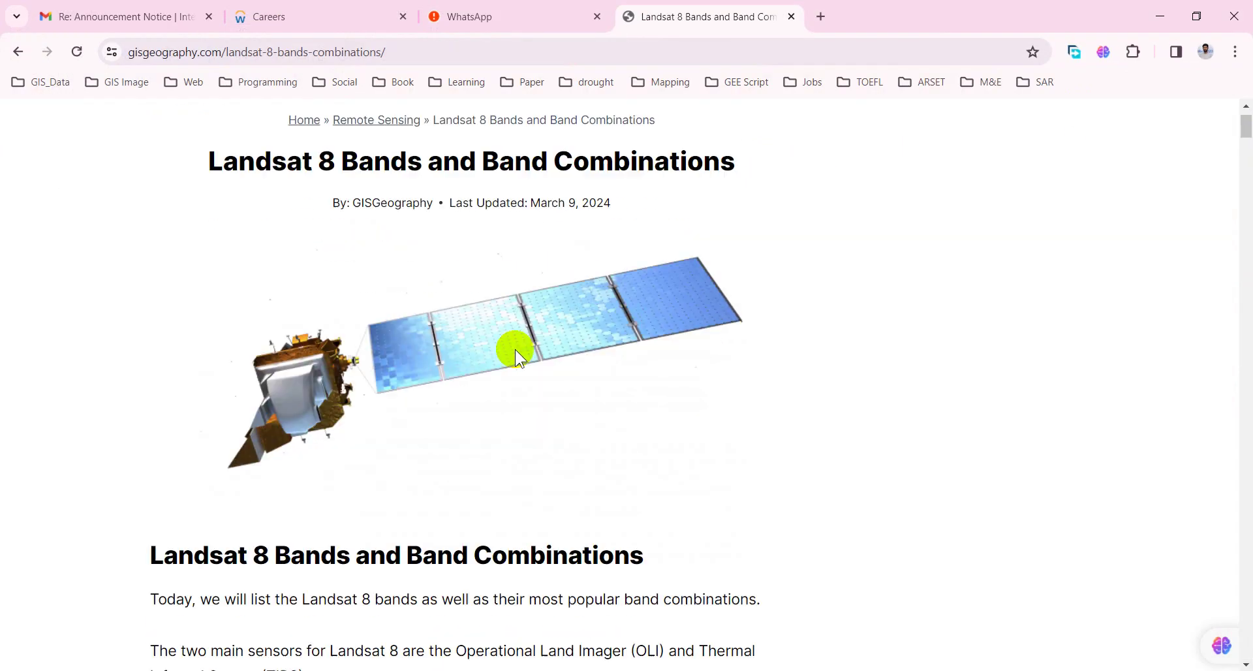
{"action": "scroll", "coordinate": [514, 346], "scroll_direction": "down", "scroll_amount": 5}
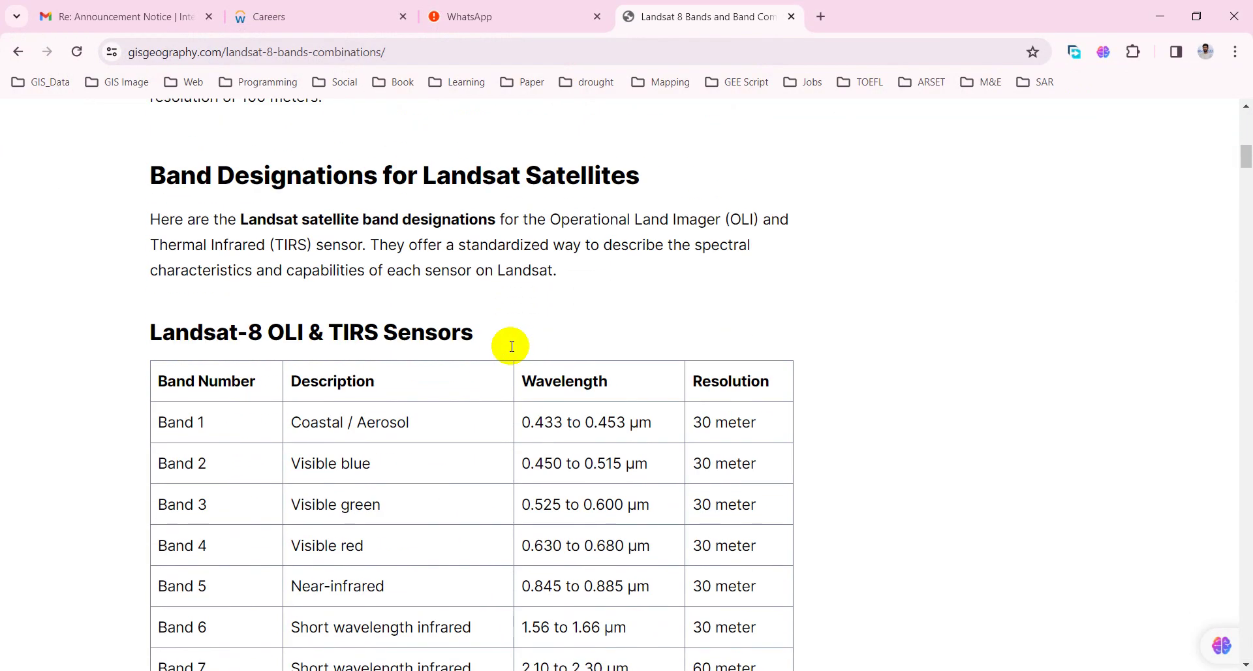
{"action": "scroll", "coordinate": [316, 573], "scroll_direction": "down", "scroll_amount": 2}
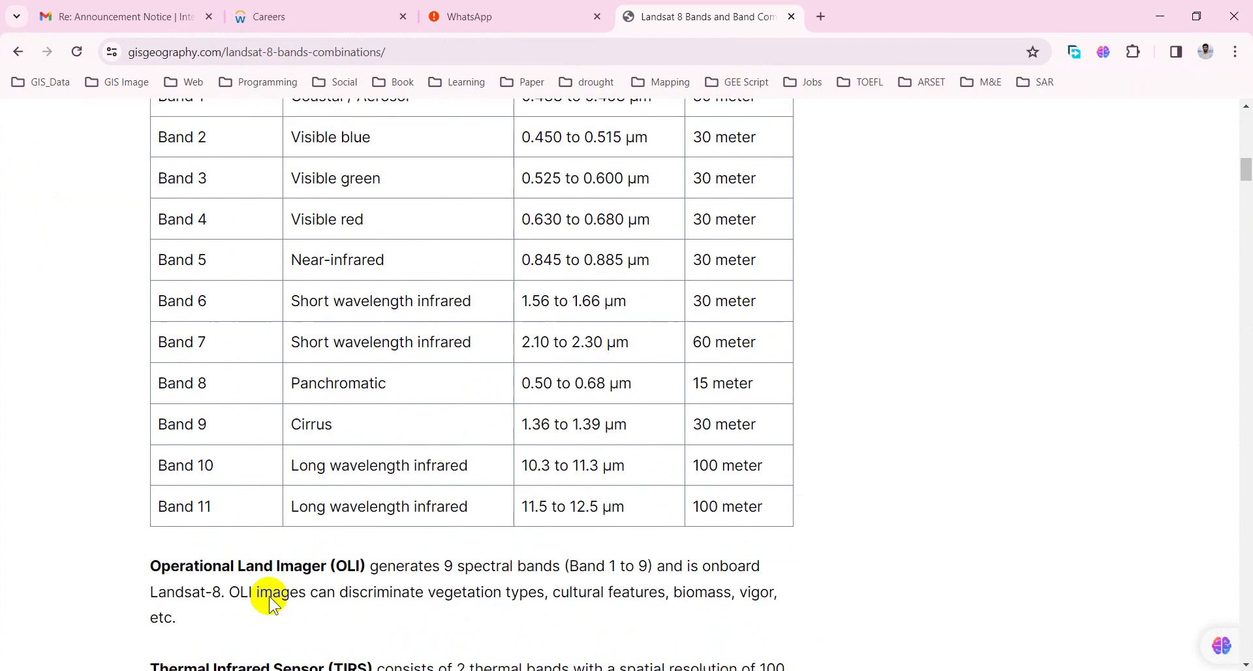
{"action": "scroll", "coordinate": [233, 518], "scroll_direction": "up", "scroll_amount": 1}
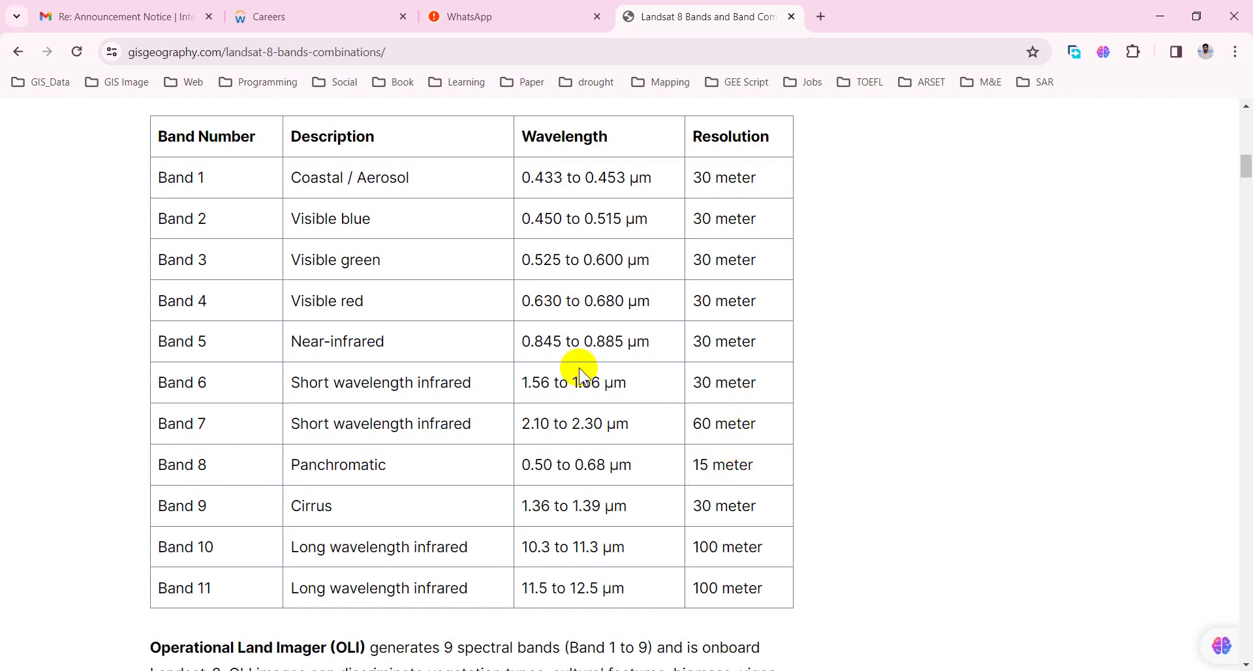
{"action": "scroll", "coordinate": [564, 357], "scroll_direction": "down", "scroll_amount": 1}
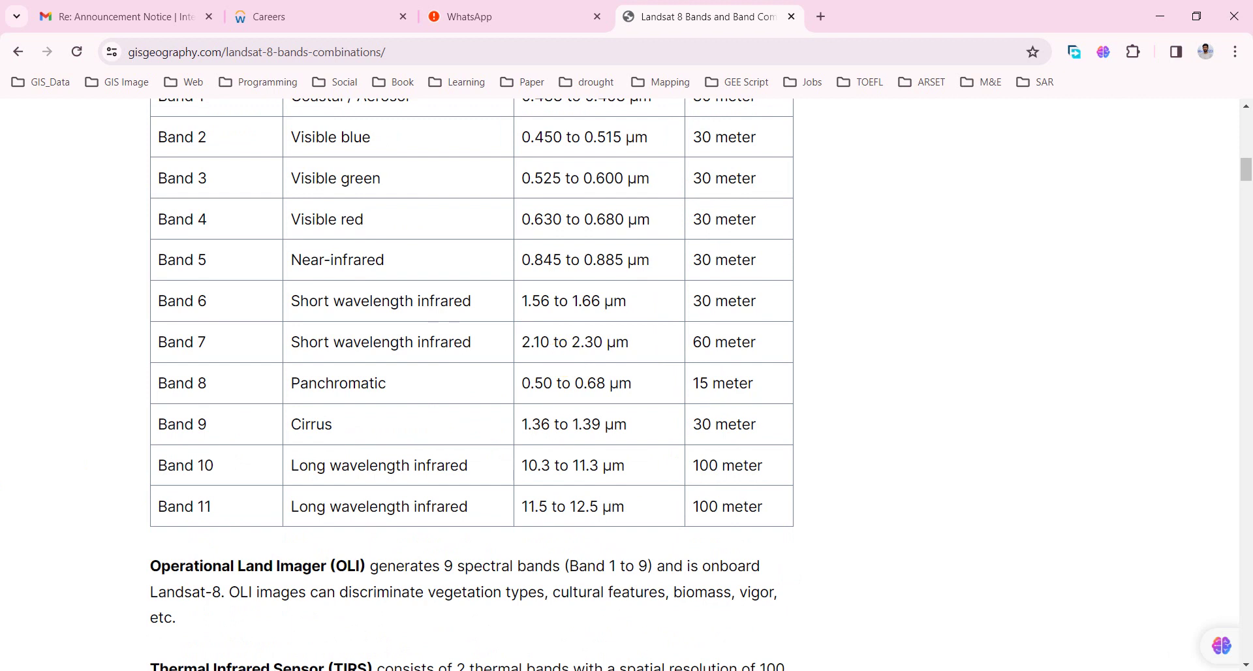
{"action": "mouse_move", "coordinate": [538, 670]}
{"action": "left_click", "coordinate": [604, 651]}
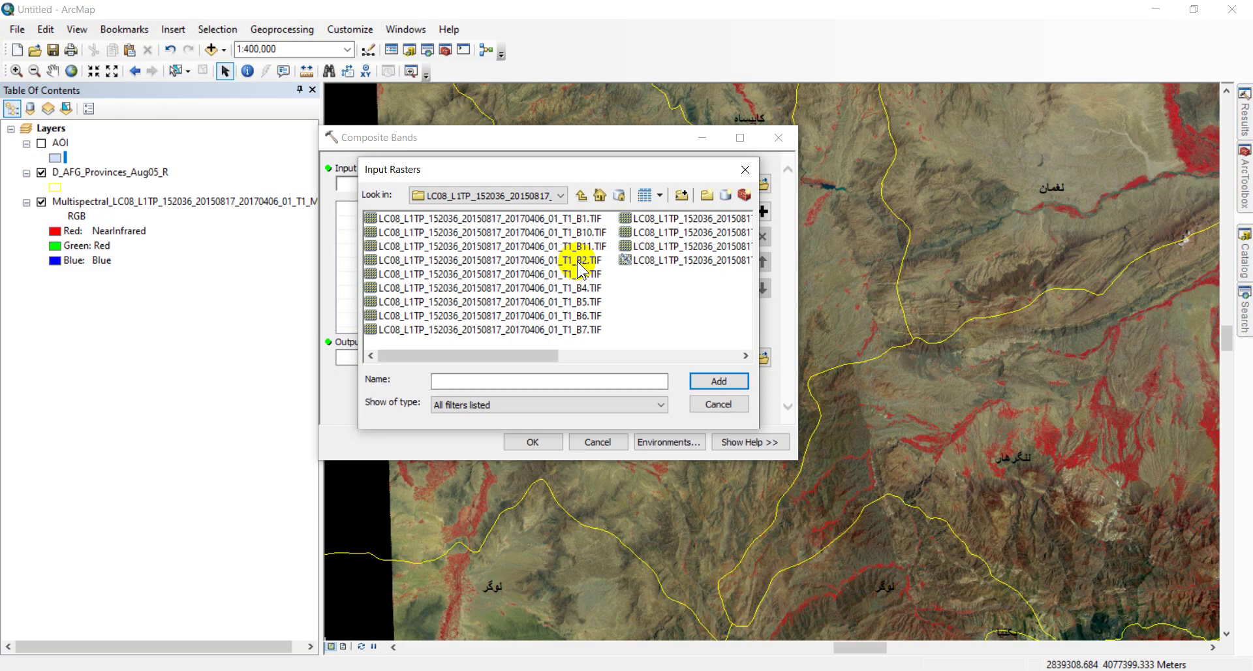
- Switch to the browser and review the article's Landsat 8 band combinations, from Natural Color to the vegetation and moisture indices
{"action": "key", "text": "alt+Tab"}
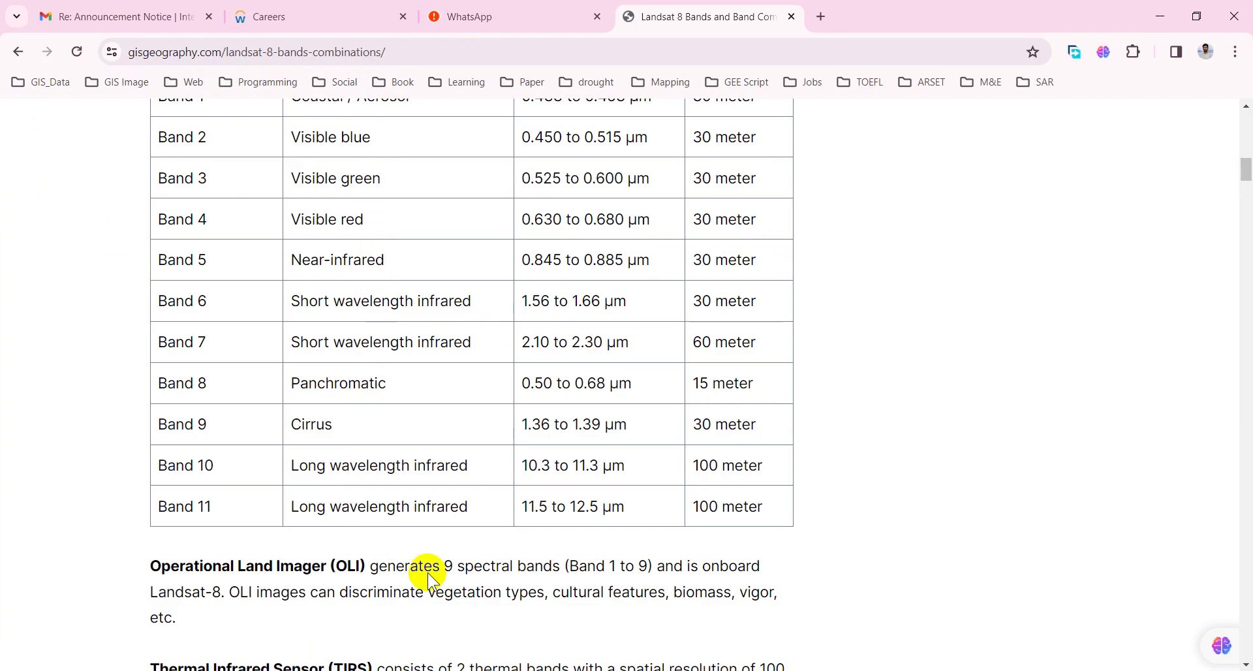
{"action": "scroll", "coordinate": [390, 378], "scroll_direction": "up", "scroll_amount": 1}
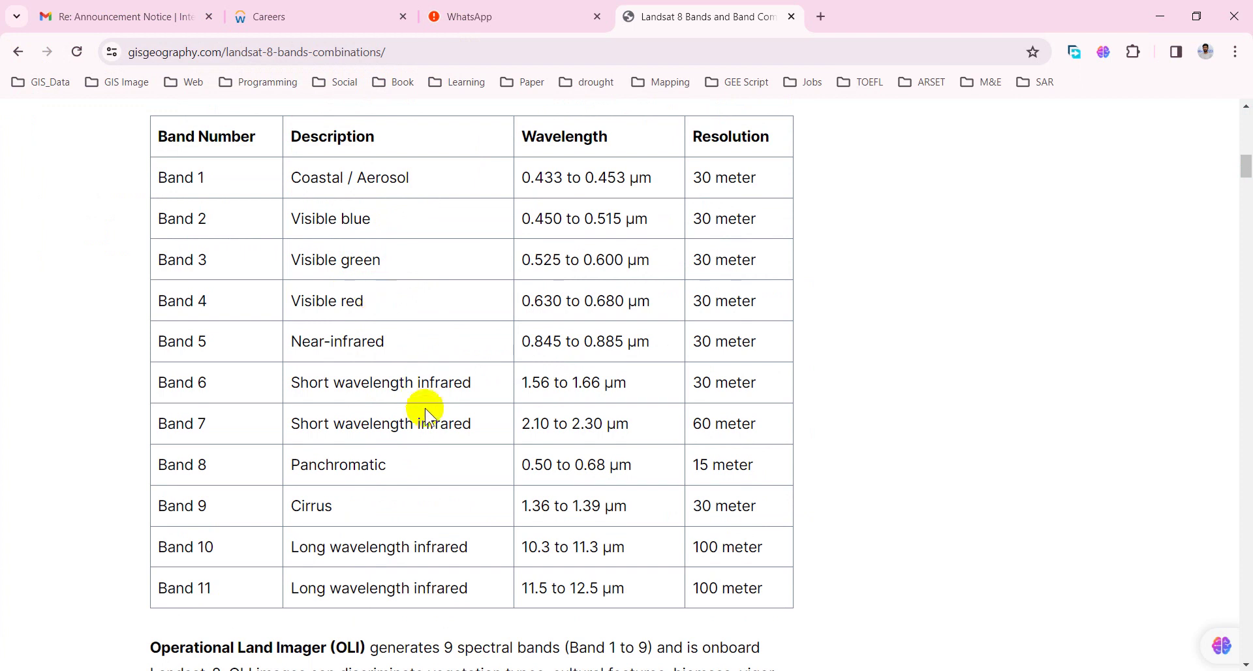
{"action": "scroll", "coordinate": [418, 410], "scroll_direction": "down", "scroll_amount": 15}
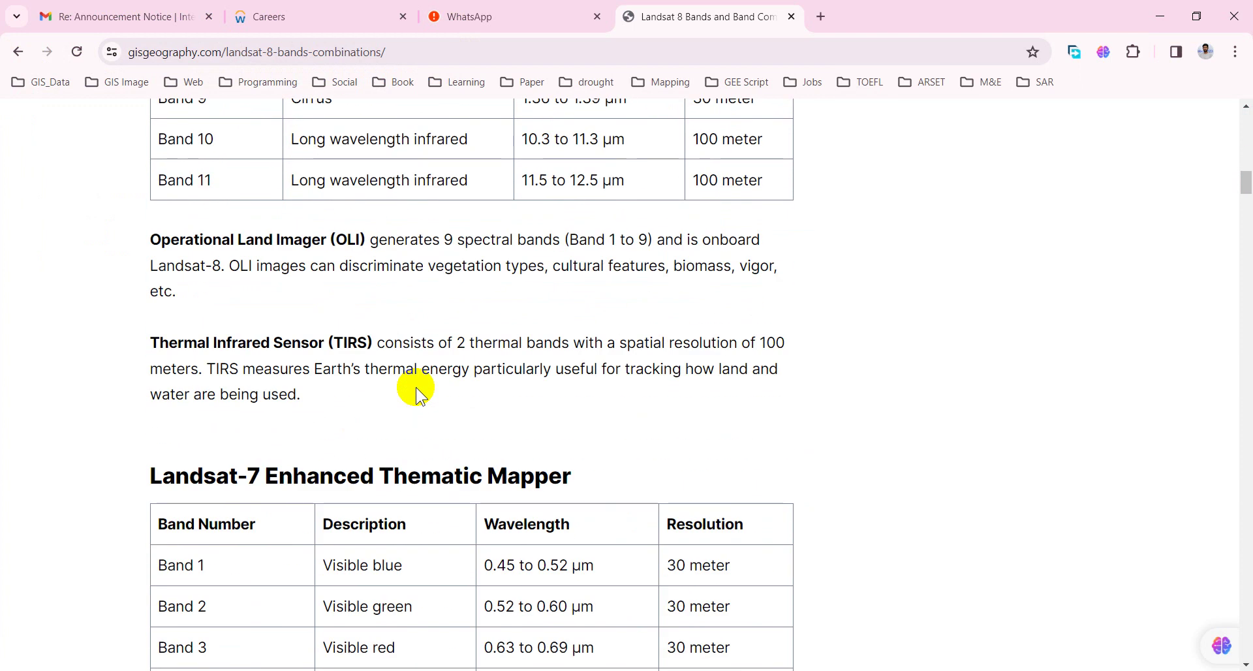
{"action": "scroll", "coordinate": [418, 395], "scroll_direction": "down", "scroll_amount": 20}
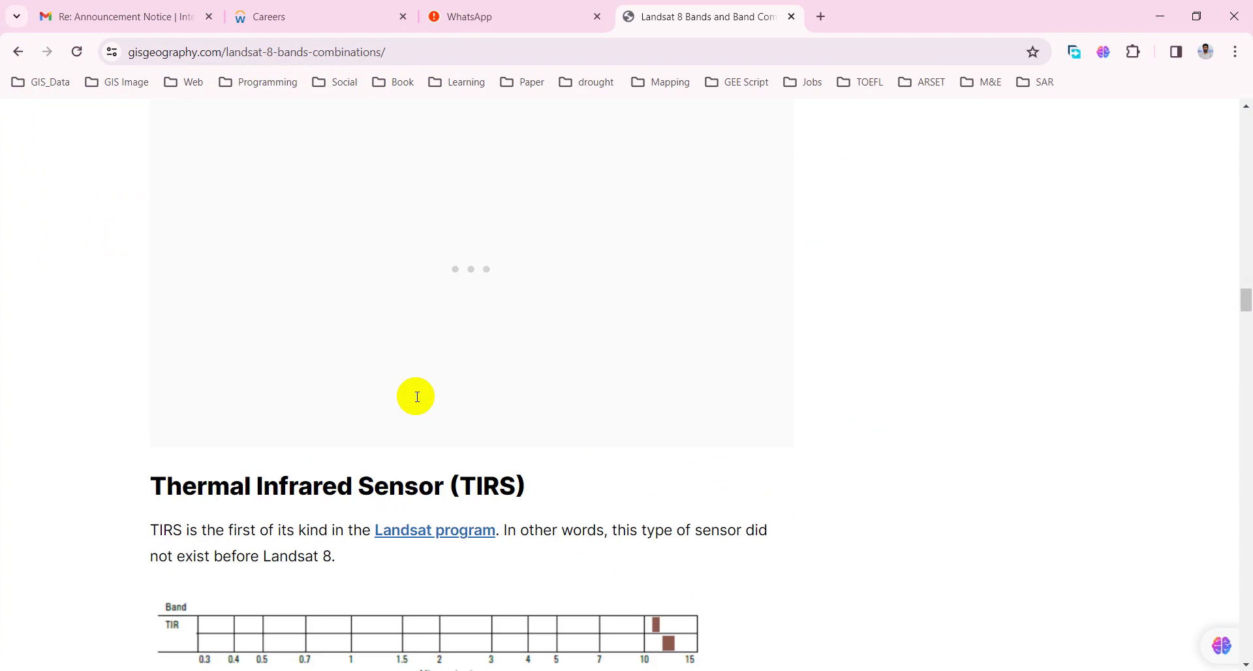
{"action": "scroll", "coordinate": [417, 396], "scroll_direction": "up", "scroll_amount": 3}
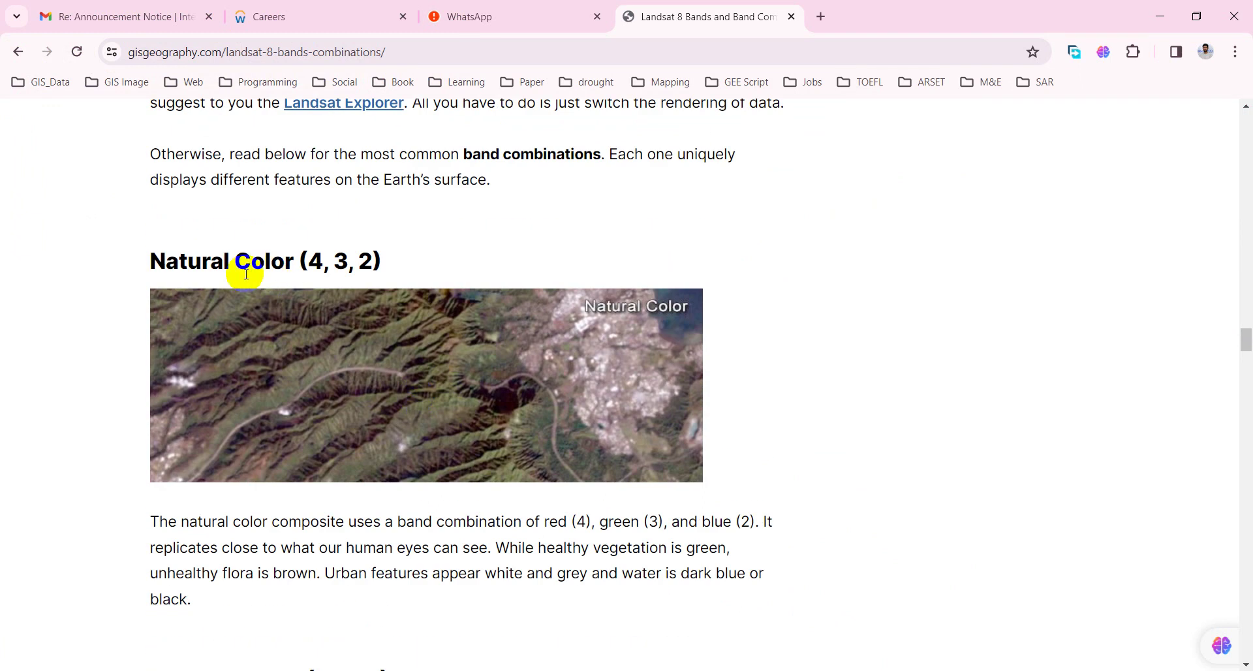
{"action": "left_click_drag", "start_coordinate": [285, 262], "coordinate": [305, 269]}
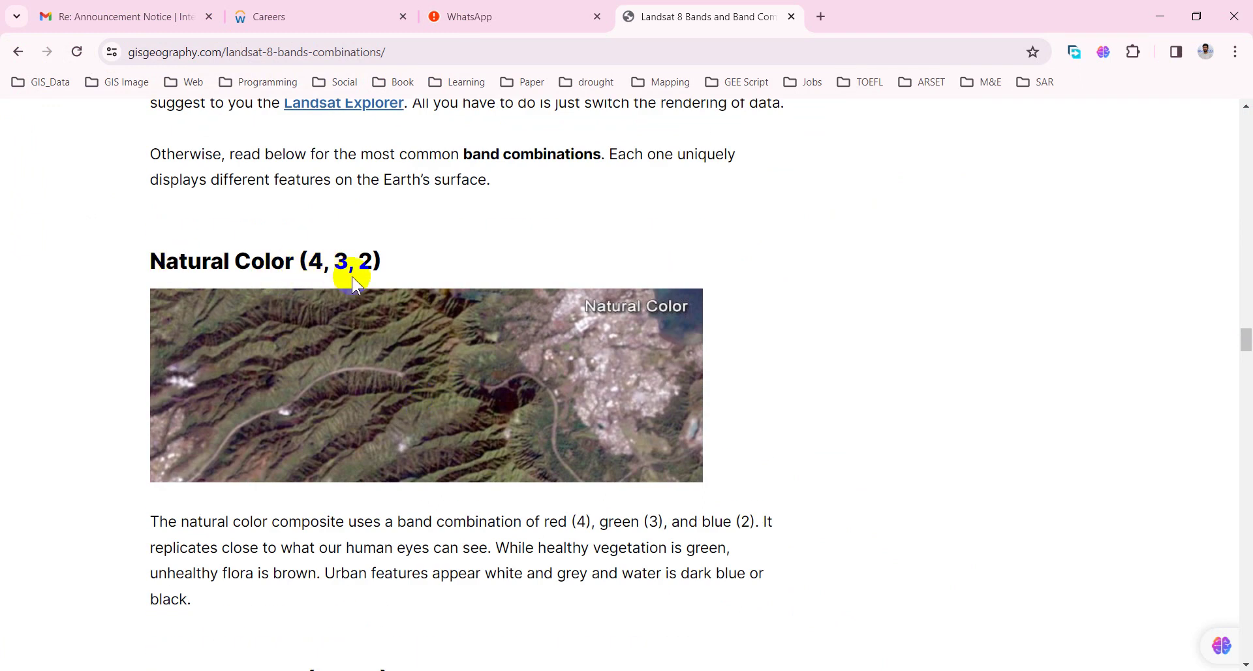
{"action": "scroll", "coordinate": [405, 311], "scroll_direction": "down", "scroll_amount": 4}
{"action": "scroll", "coordinate": [418, 314], "scroll_direction": "down", "scroll_amount": 3}
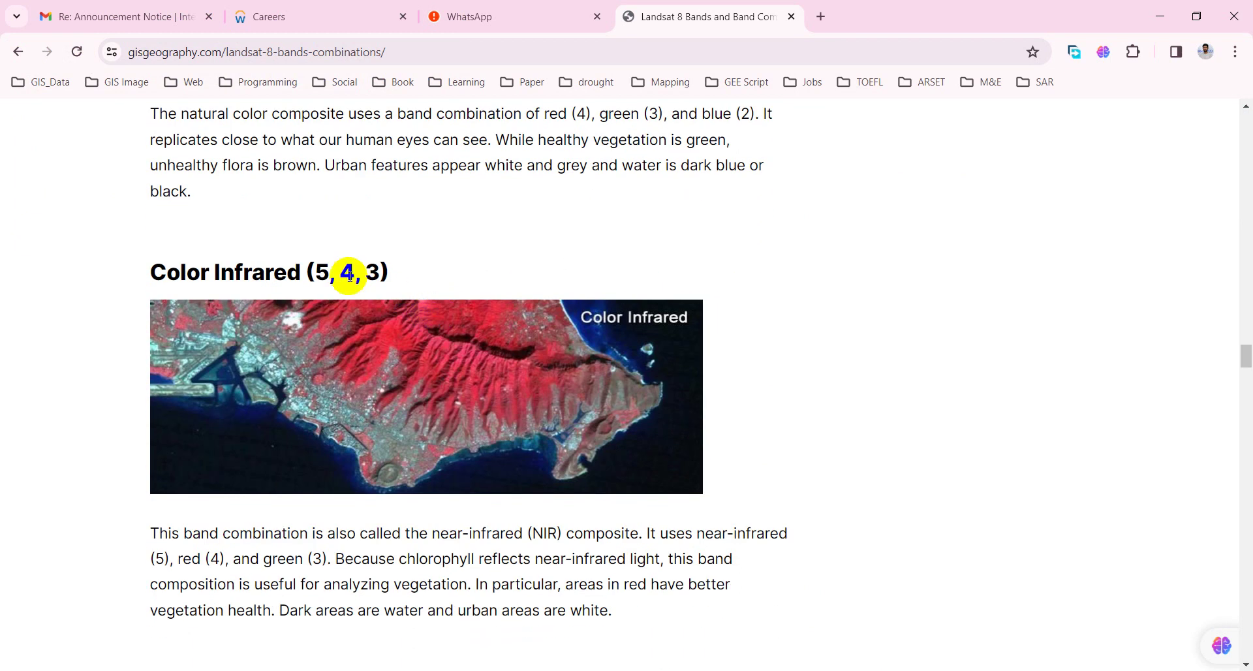
{"action": "scroll", "coordinate": [346, 320], "scroll_direction": "down", "scroll_amount": 3}
{"action": "scroll", "coordinate": [345, 325], "scroll_direction": "down", "scroll_amount": 3}
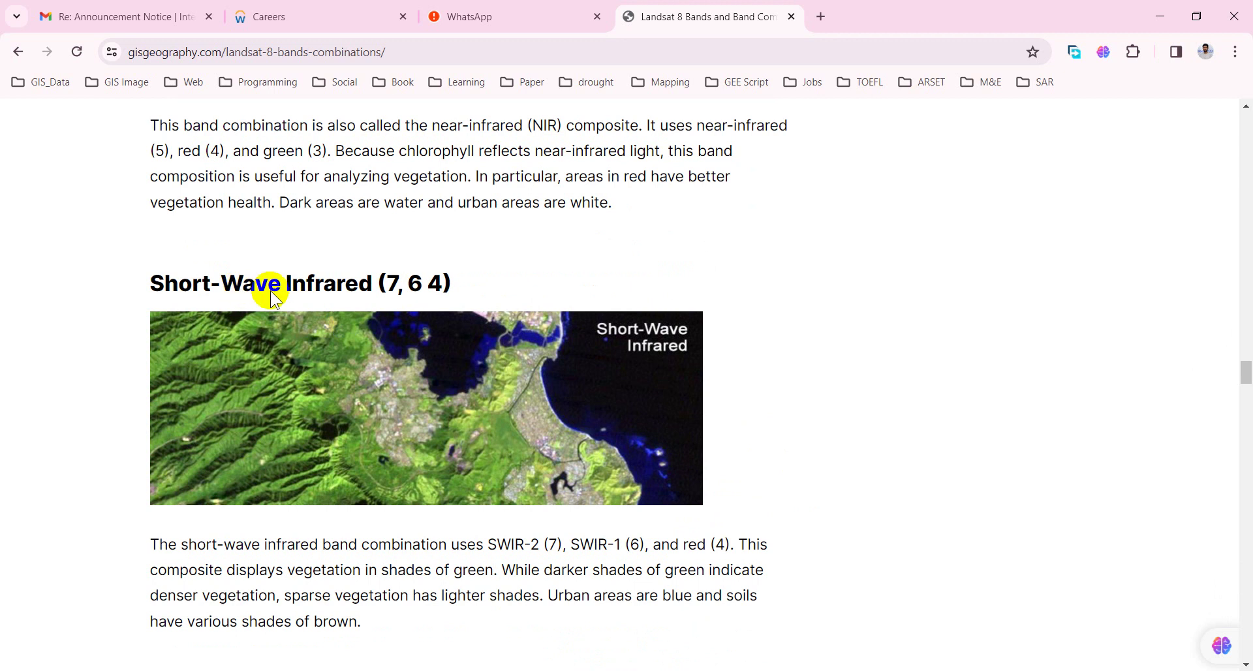
{"action": "scroll", "coordinate": [364, 310], "scroll_direction": "down", "scroll_amount": 10}
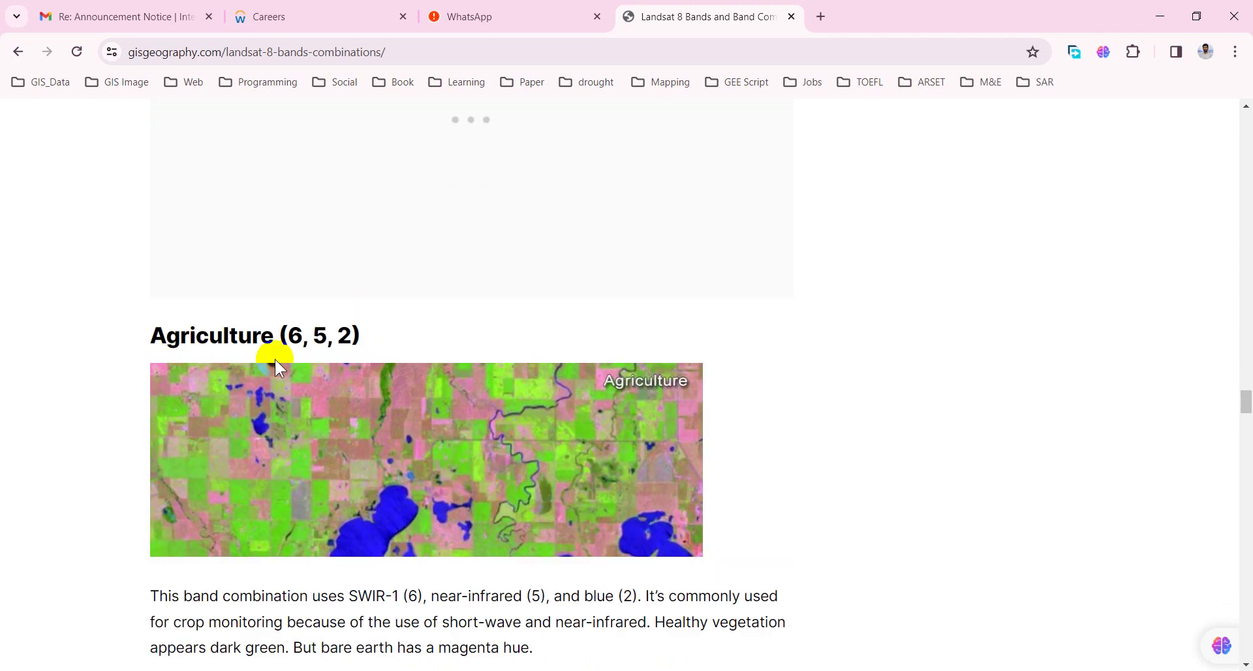
{"action": "scroll", "coordinate": [300, 356], "scroll_direction": "down", "scroll_amount": 1}
{"action": "scroll", "coordinate": [459, 384], "scroll_direction": "down", "scroll_amount": 1}
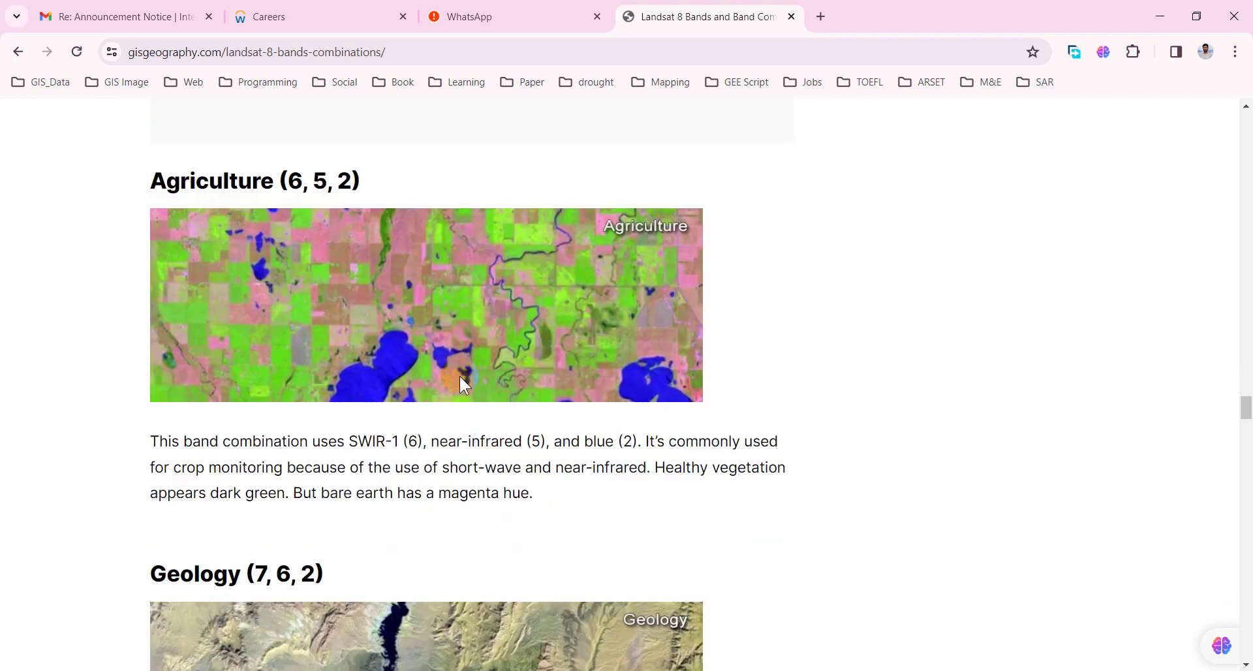
{"action": "scroll", "coordinate": [459, 384], "scroll_direction": "down", "scroll_amount": 7}
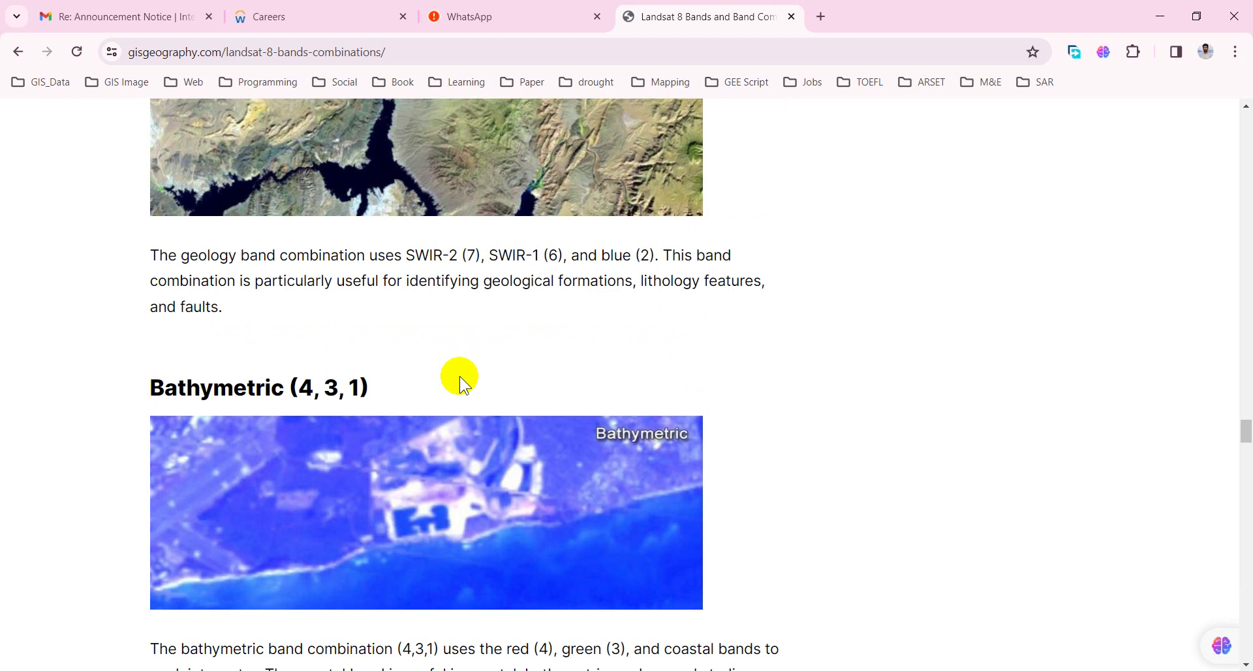
{"action": "scroll", "coordinate": [460, 376], "scroll_direction": "down", "scroll_amount": 12}
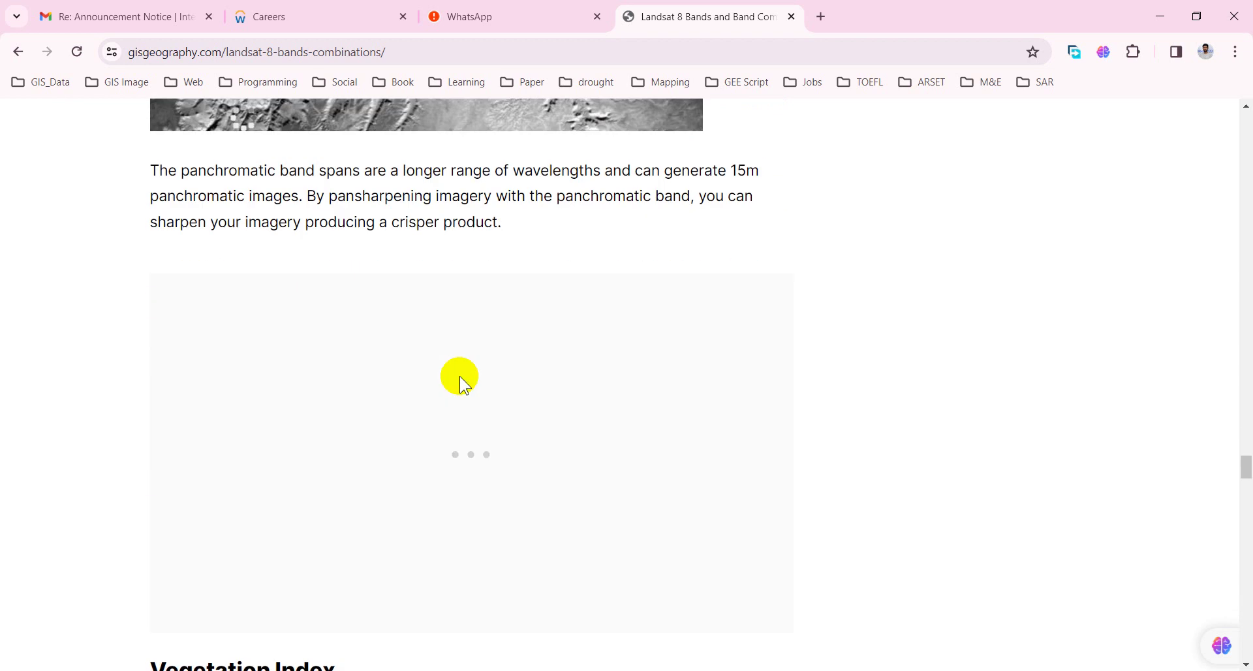
{"action": "scroll", "coordinate": [459, 376], "scroll_direction": "down", "scroll_amount": 8}
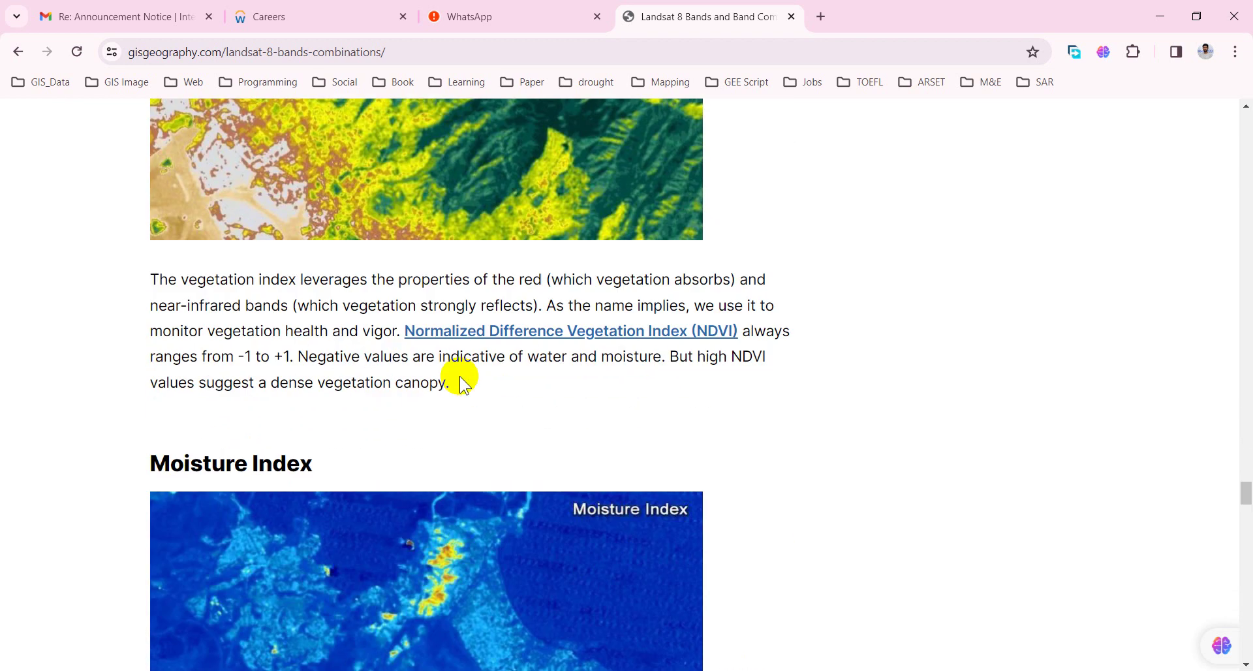
{"action": "scroll", "coordinate": [460, 376], "scroll_direction": "down", "scroll_amount": 10}
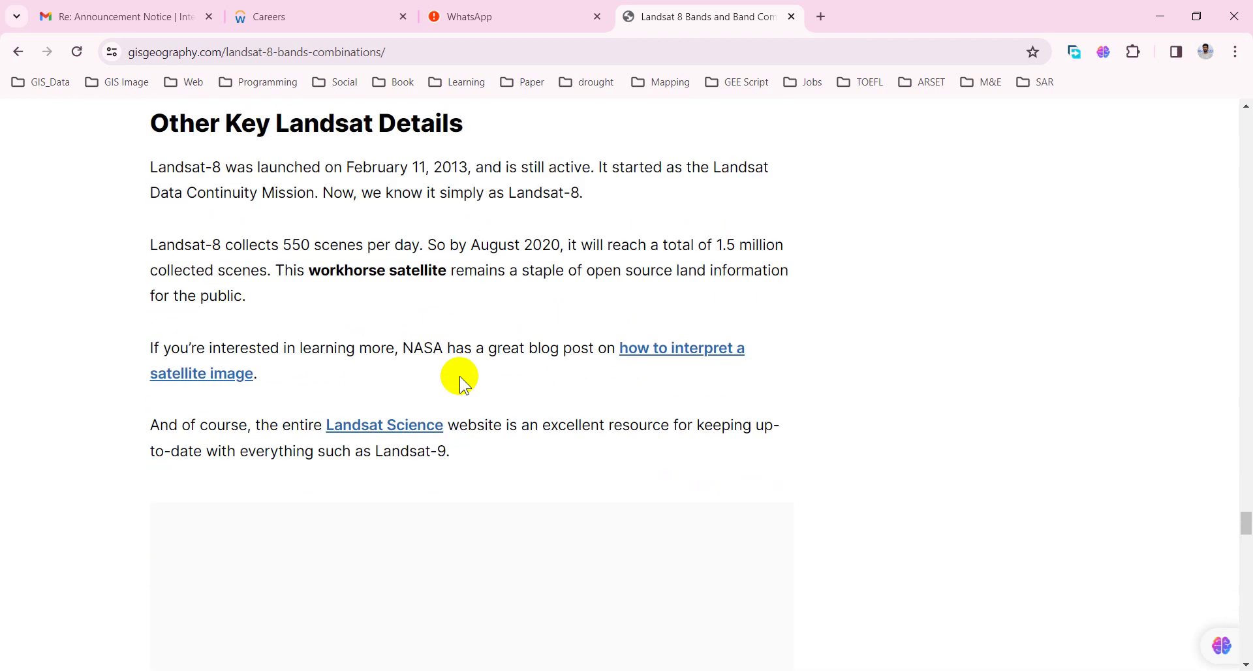
{"action": "scroll", "coordinate": [459, 376], "scroll_direction": "down", "scroll_amount": 6}
{"action": "scroll", "coordinate": [459, 376], "scroll_direction": "up", "scroll_amount": 12}
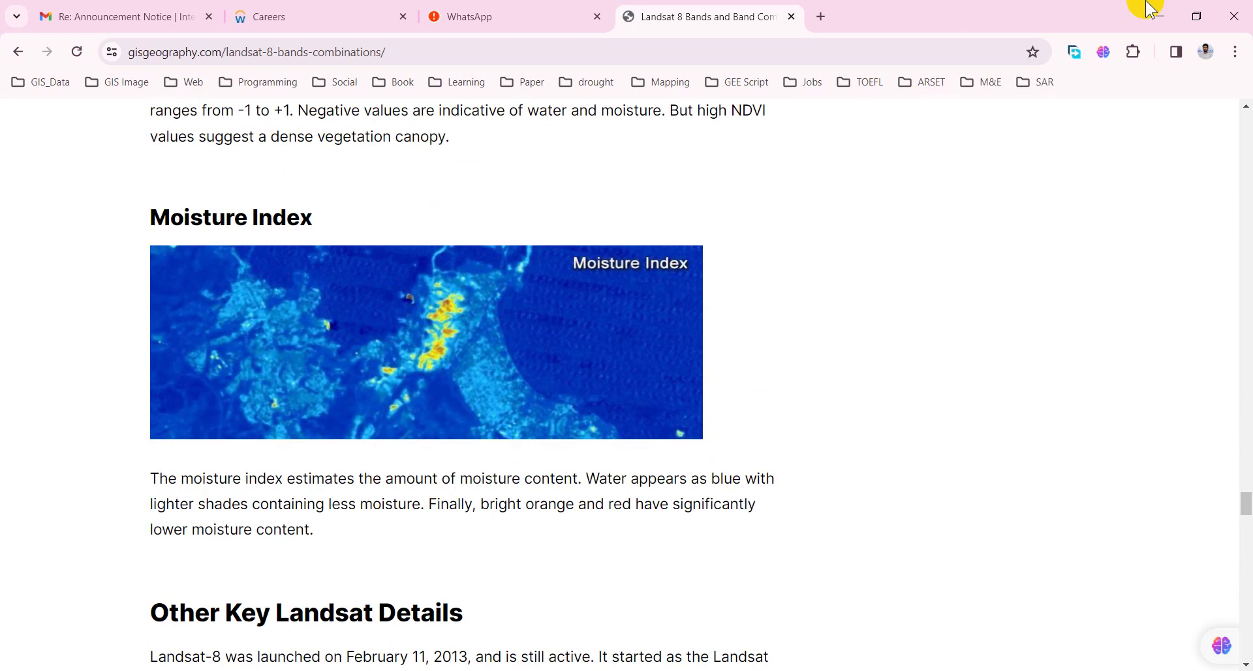
{"action": "left_click", "coordinate": [1157, 14]}
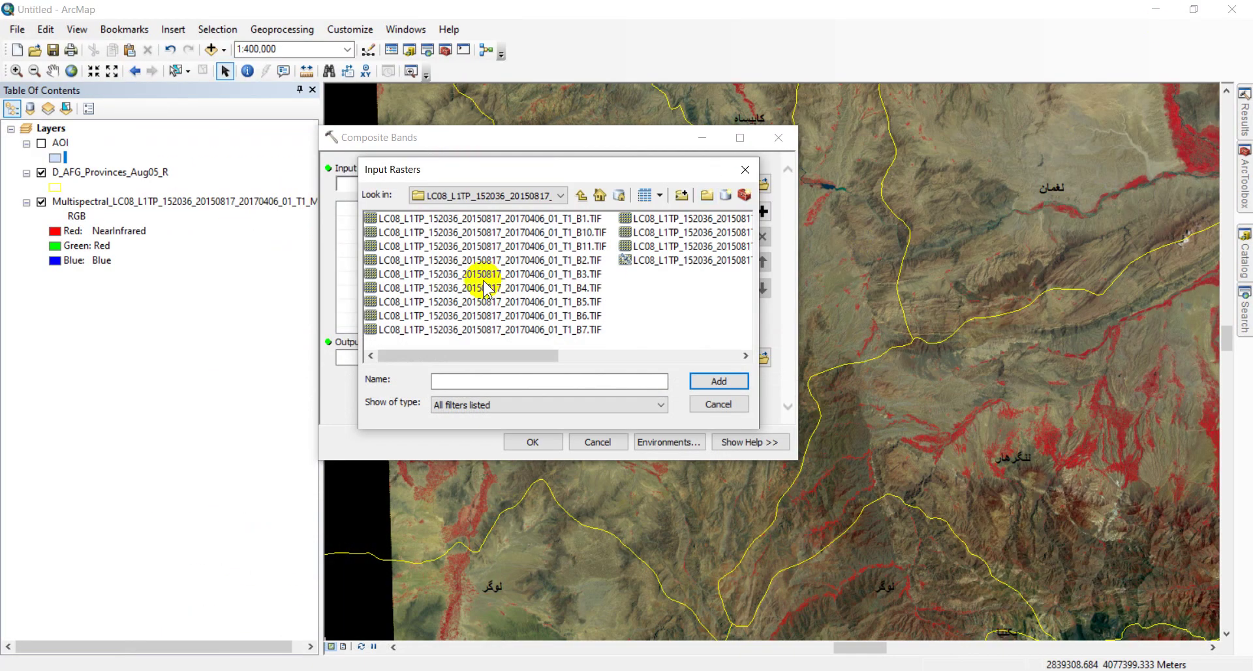
- Select the B2, B3 and B4 TIF files of the Landsat scene as input rasters
{"action": "left_click", "coordinate": [589, 258]}
{"action": "left_click", "coordinate": [586, 274], "text": "ctrl"}
{"action": "left_click", "coordinate": [586, 287], "text": "ctrl"}
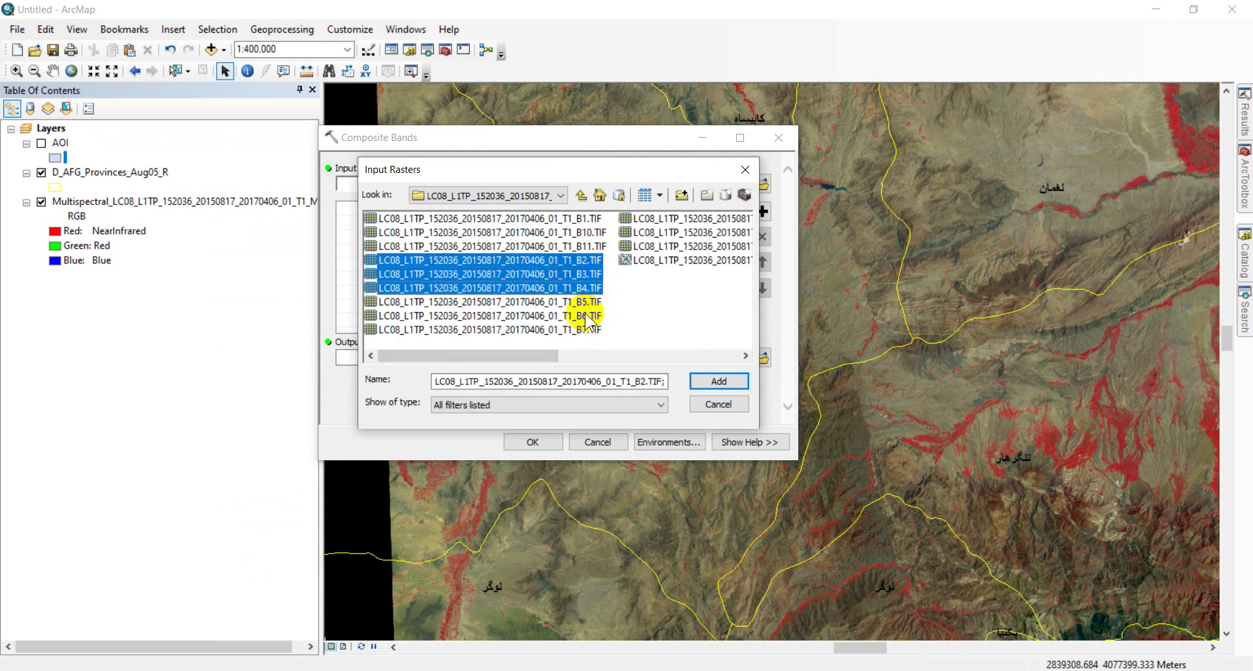
- Check the Landsat-8 OLI & TIRS band designations in the browser again to identify the remaining bands for the composite
{"action": "left_click", "coordinate": [439, 662]}
{"action": "scroll", "coordinate": [461, 400], "scroll_direction": "up", "scroll_amount": 20}
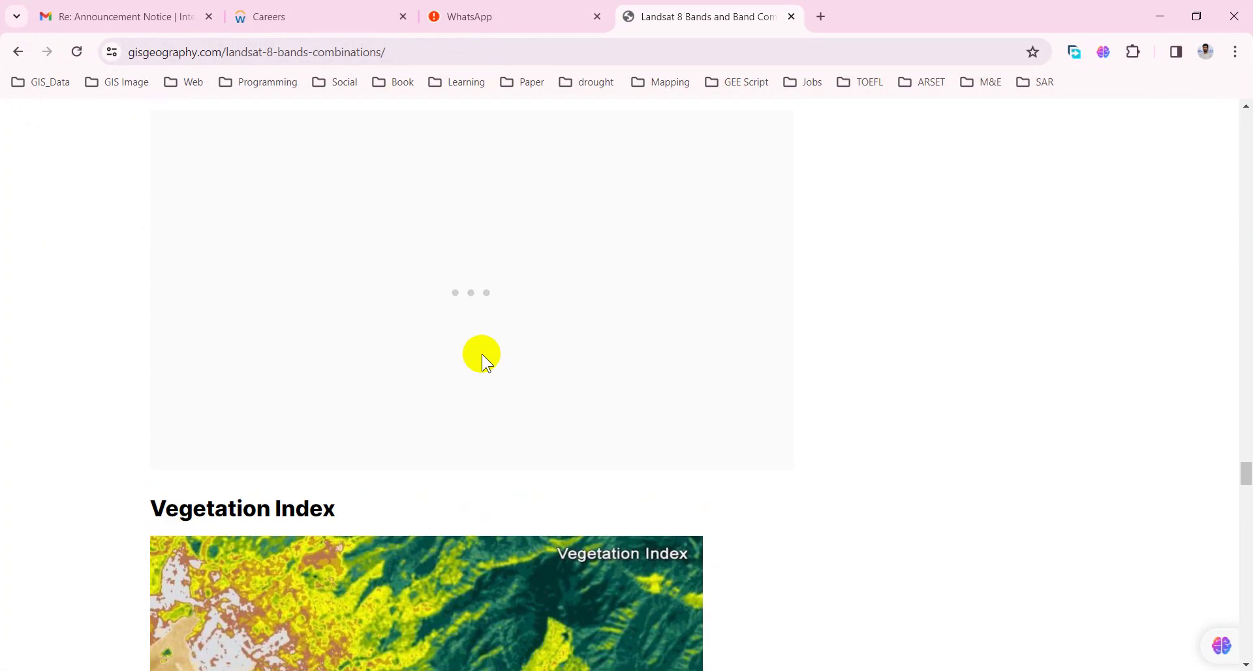
{"action": "scroll", "coordinate": [487, 351], "scroll_direction": "up", "scroll_amount": 20}
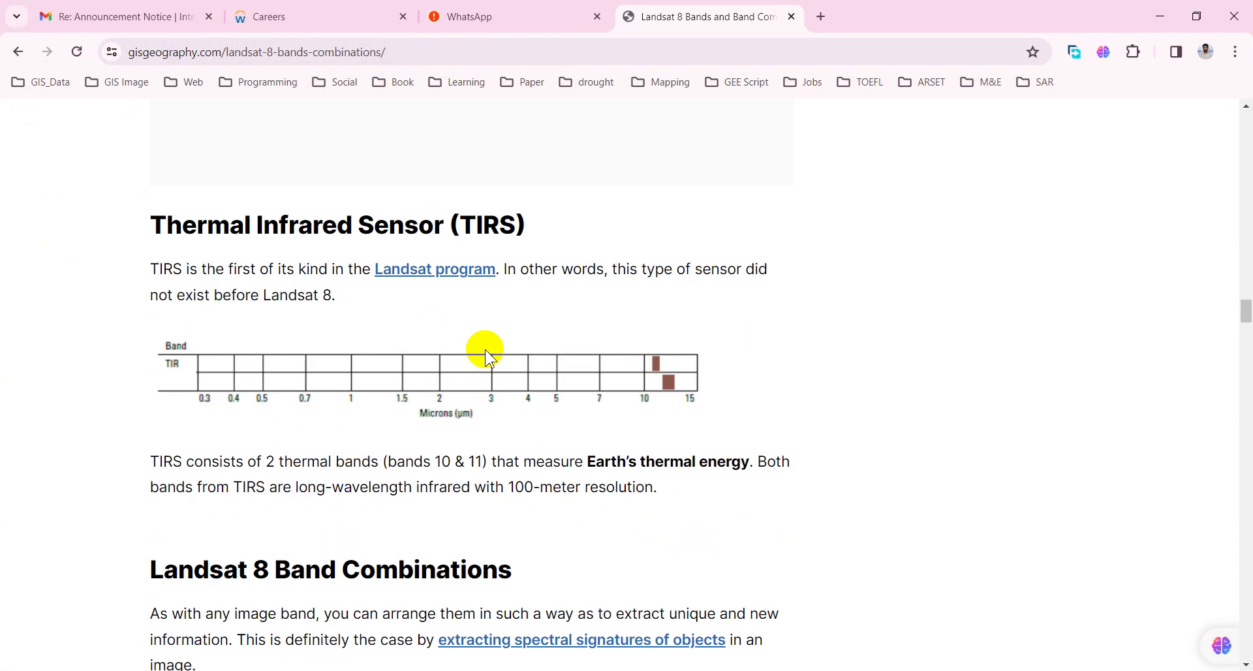
{"action": "scroll", "coordinate": [489, 346], "scroll_direction": "up", "scroll_amount": 12}
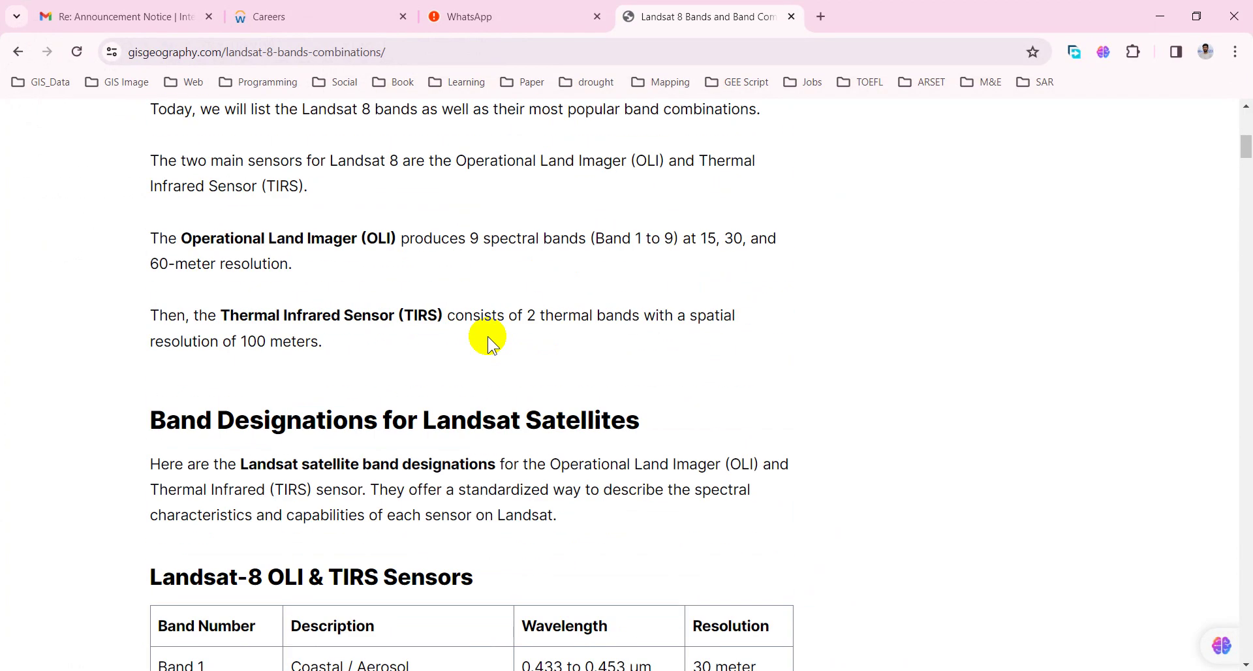
{"action": "scroll", "coordinate": [488, 339], "scroll_direction": "down", "scroll_amount": 5}
{"action": "scroll", "coordinate": [489, 340], "scroll_direction": "down", "scroll_amount": 2}
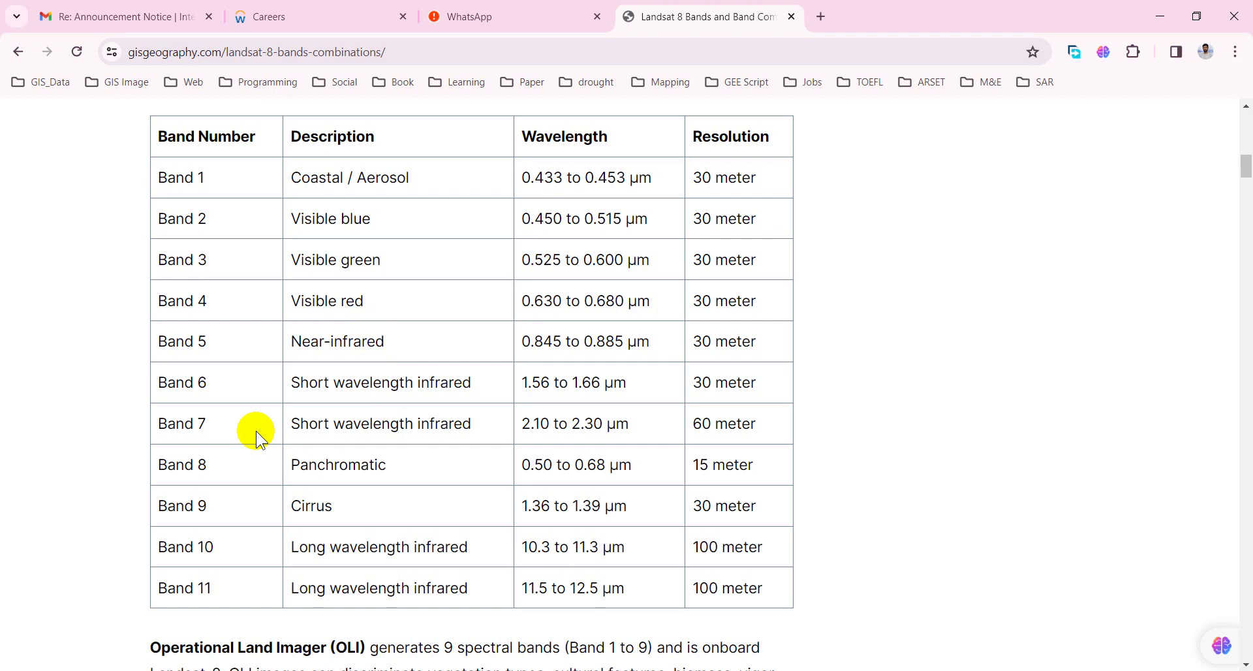
{"action": "left_click", "coordinate": [1157, 15]}
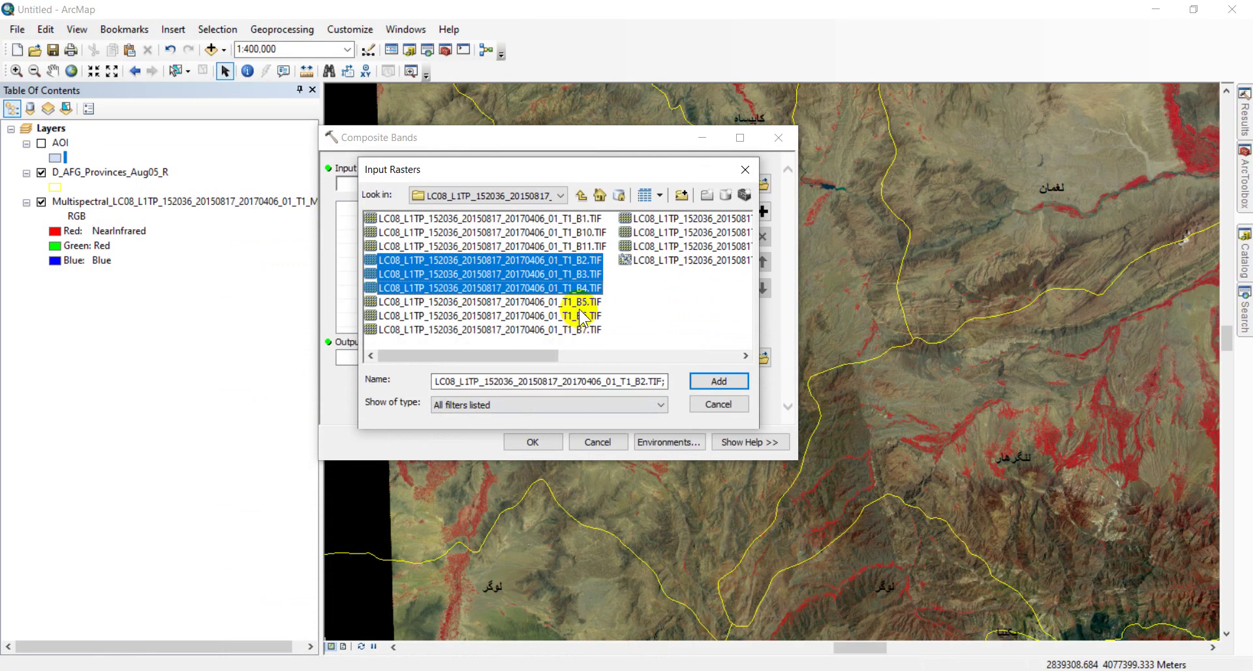
- Extend the selection with the B5 and B7 TIF files and add all selected bands to the Composite Bands inputs
{"action": "left_click", "coordinate": [580, 302], "text": "shift"}
{"action": "left_click", "coordinate": [585, 330], "text": "ctrl"}
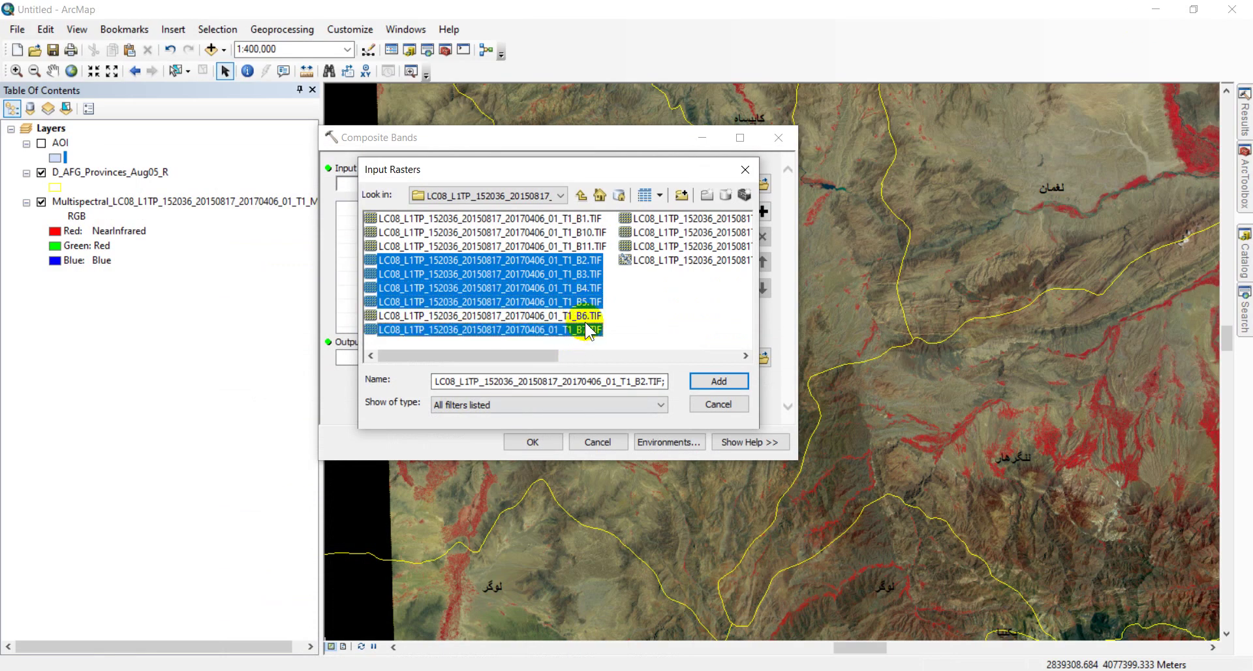
{"action": "left_click", "coordinate": [718, 380]}
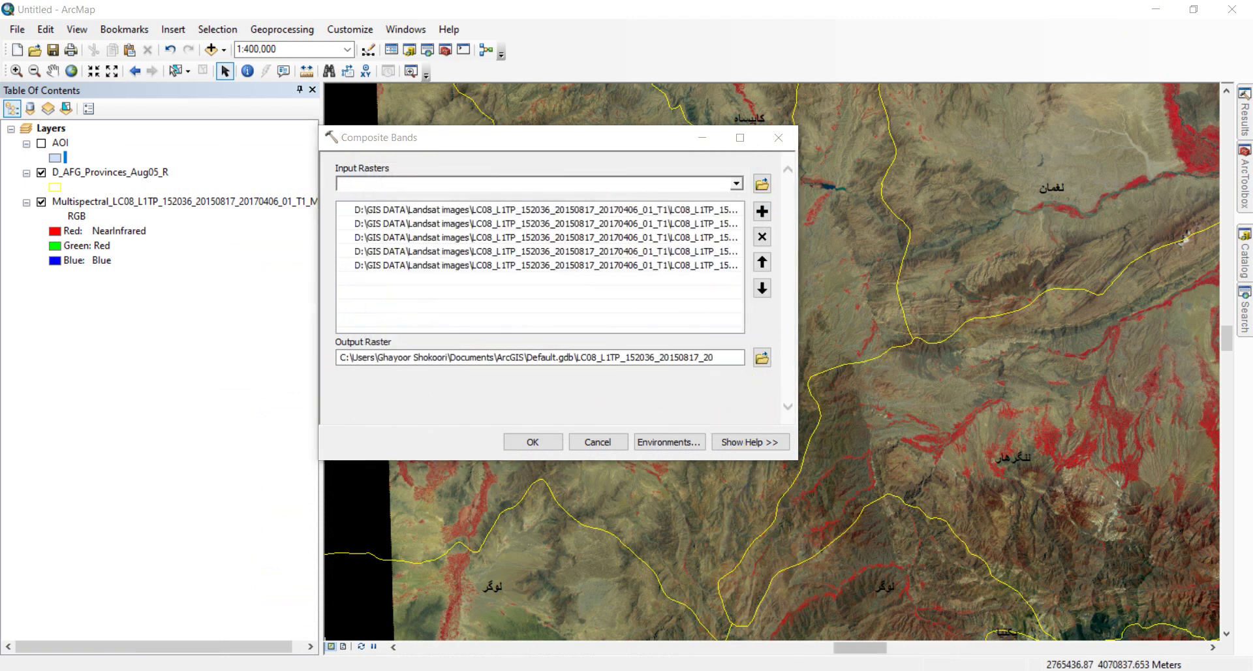
- Set the output raster to landsatco.tif in D:\YouTube_Channel\data and run the Composite Bands tool
{"action": "left_click", "coordinate": [762, 356]}
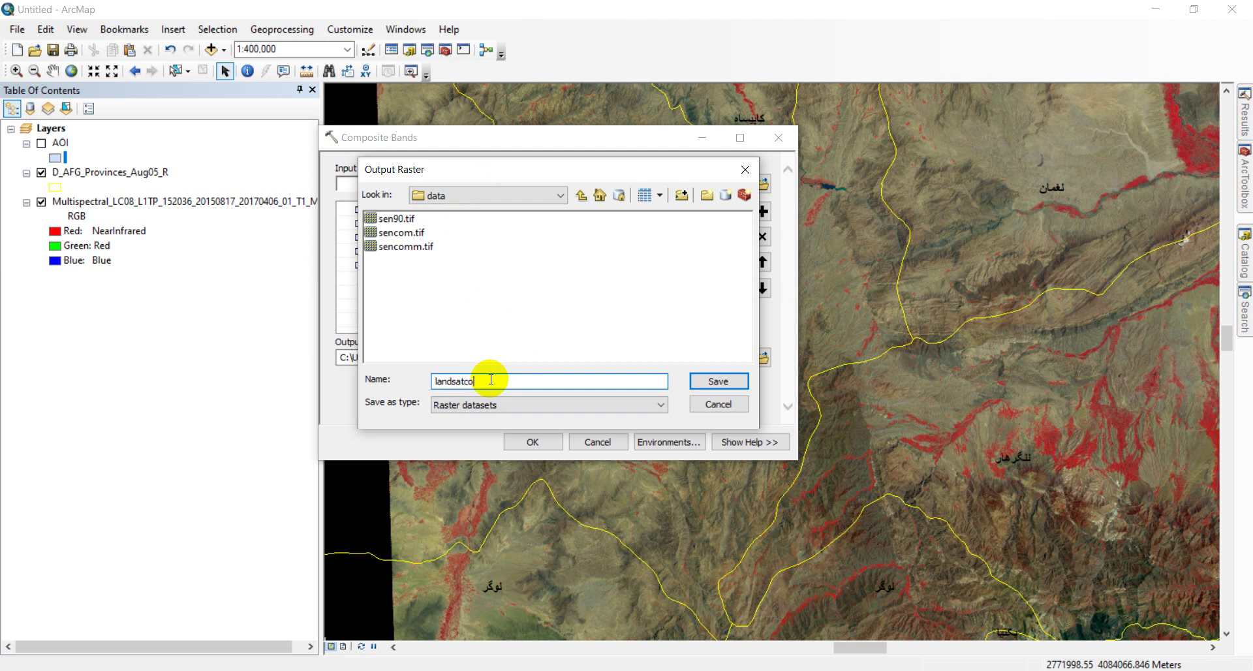
{"action": "key", "text": "Return"}
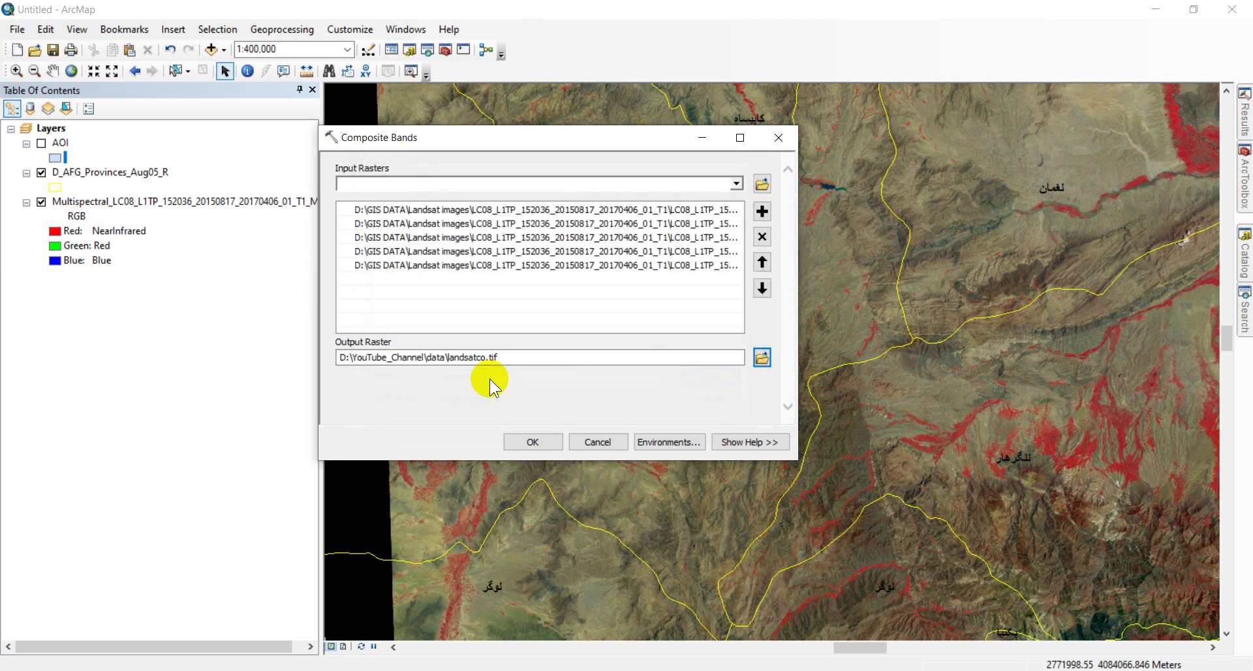
{"action": "left_click", "coordinate": [533, 442]}
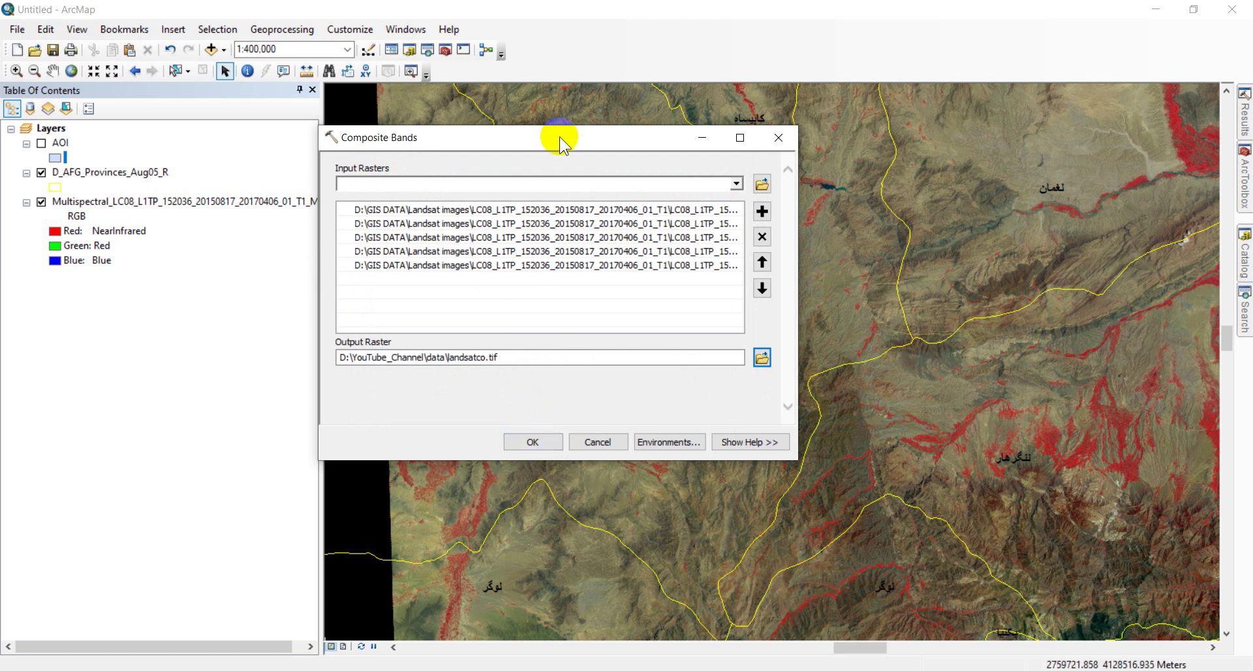
{"action": "left_click_drag", "start_coordinate": [557, 139], "coordinate": [590, 126]}
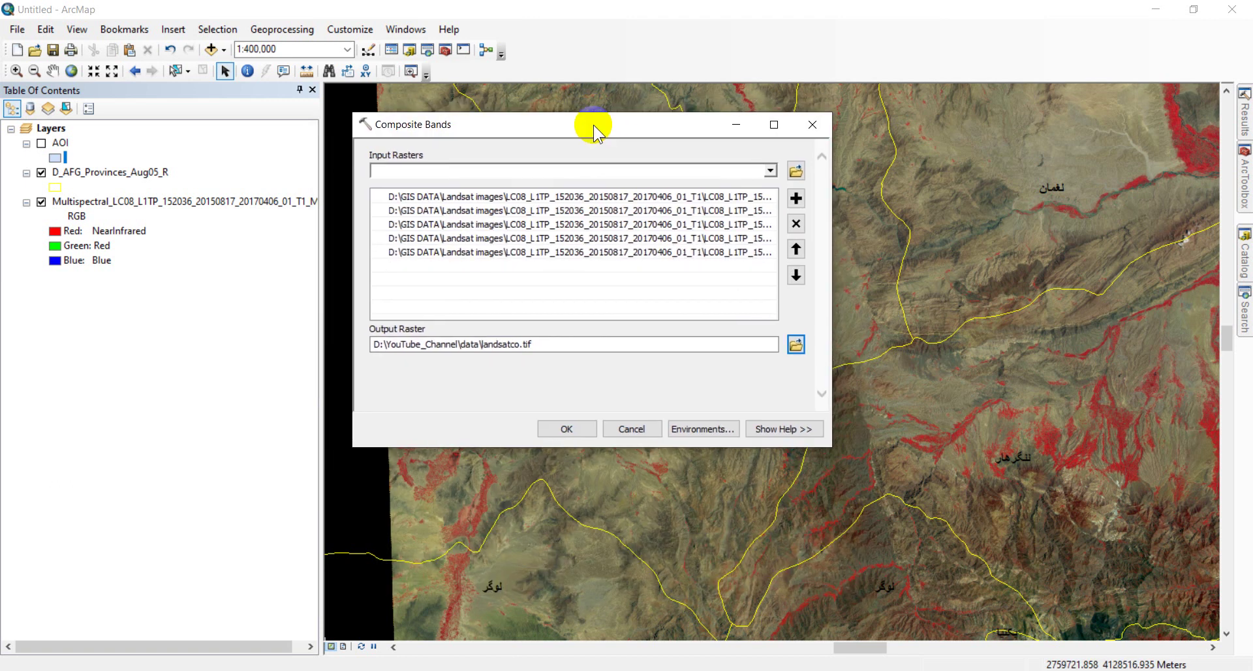
{"action": "left_click", "coordinate": [570, 426]}
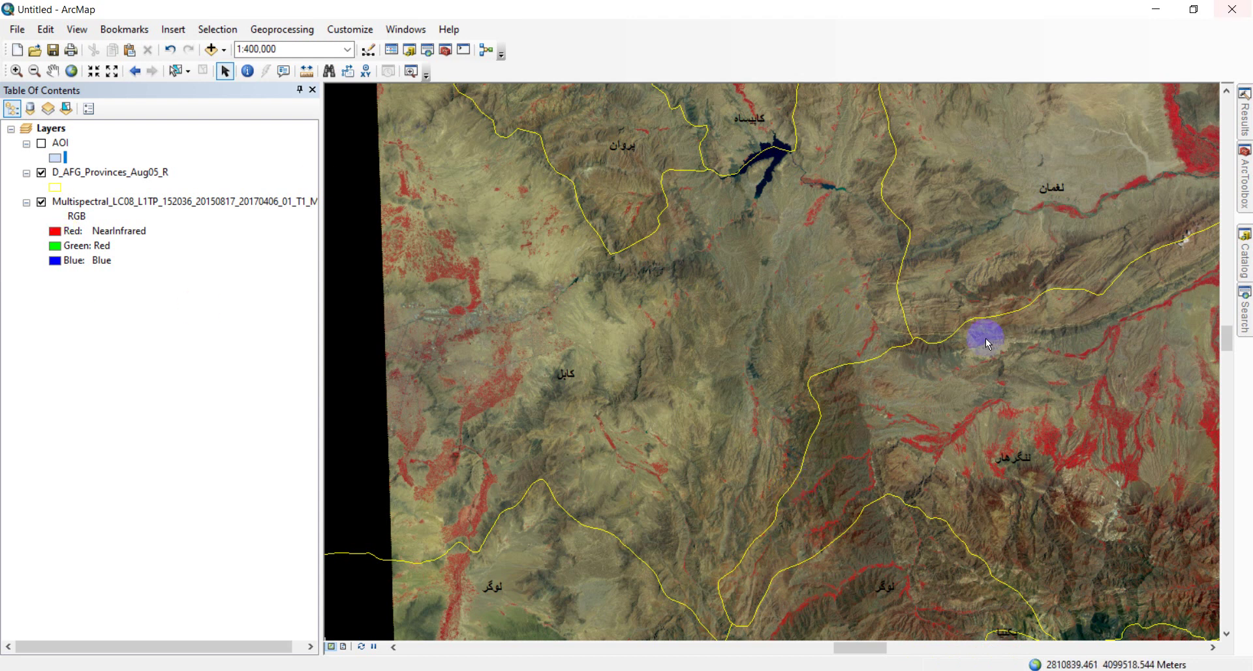
- Check the geoprocessing results for the Composite Bands run and inspect the band choices for landsatco.tif's red channel
{"action": "left_click", "coordinate": [292, 33]}
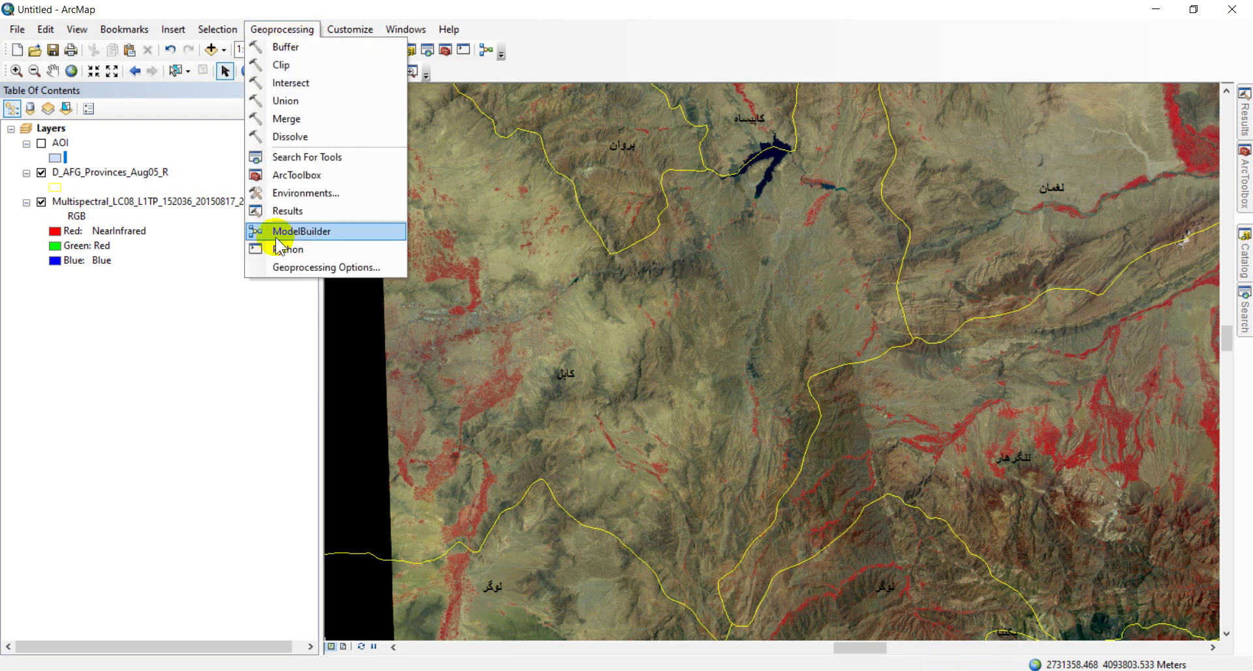
{"action": "left_click", "coordinate": [280, 209]}
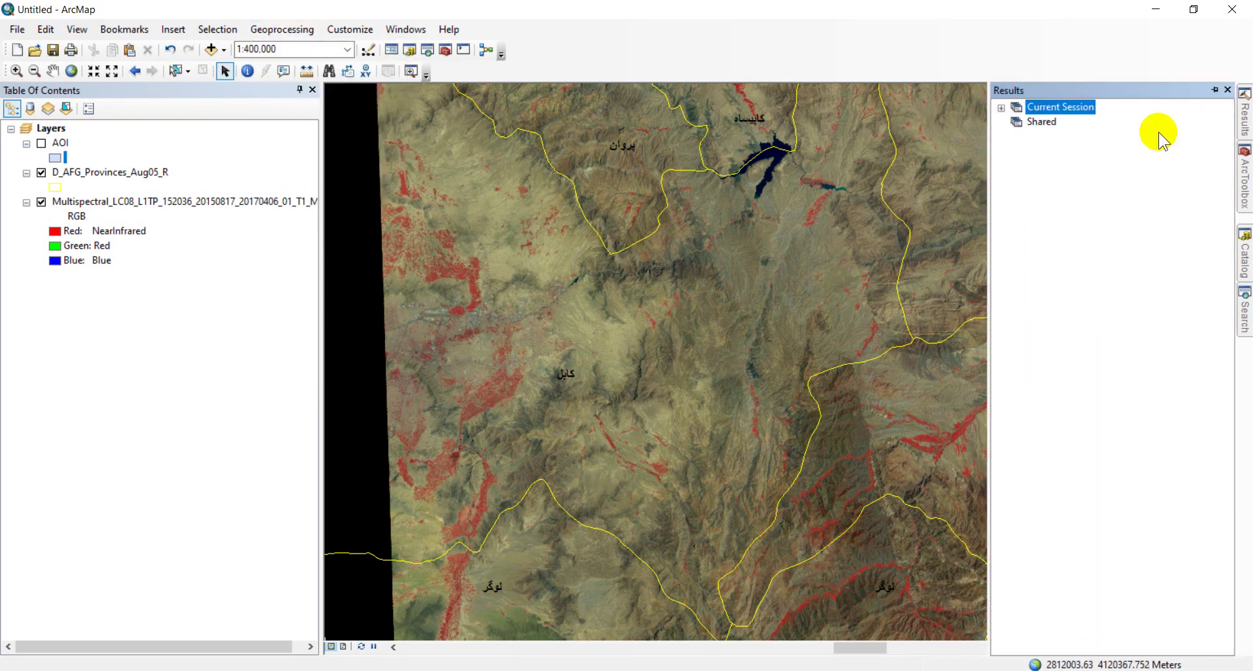
{"action": "left_click", "coordinate": [1002, 108]}
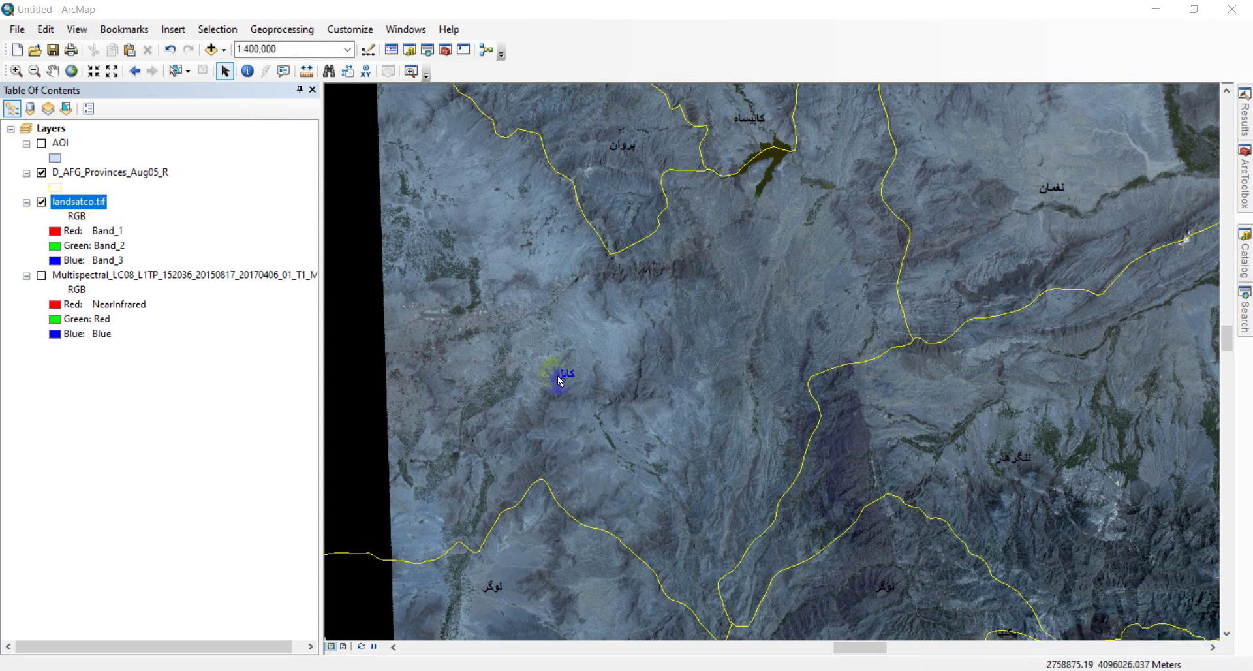
{"action": "left_click", "coordinate": [57, 234]}
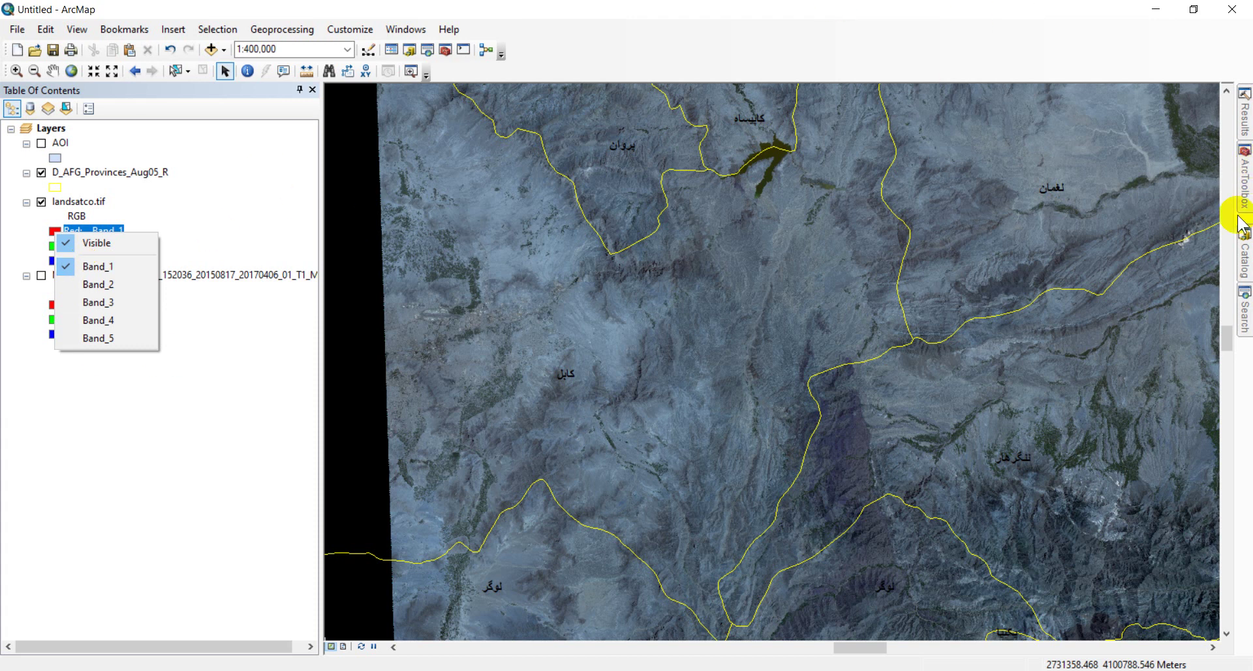
- List the bands of landsatco.tif in the YouTube_Channel data folder and rename Band_5 to Band_7
{"action": "left_click", "coordinate": [1241, 258]}
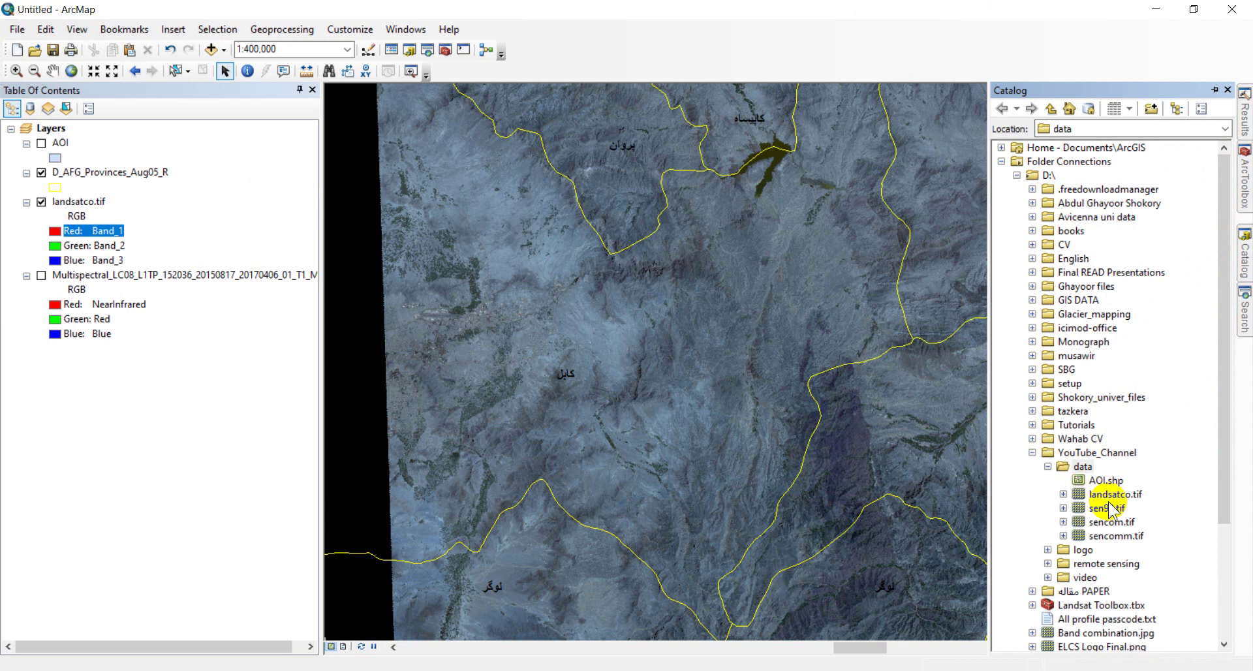
{"action": "left_click", "coordinate": [1063, 494]}
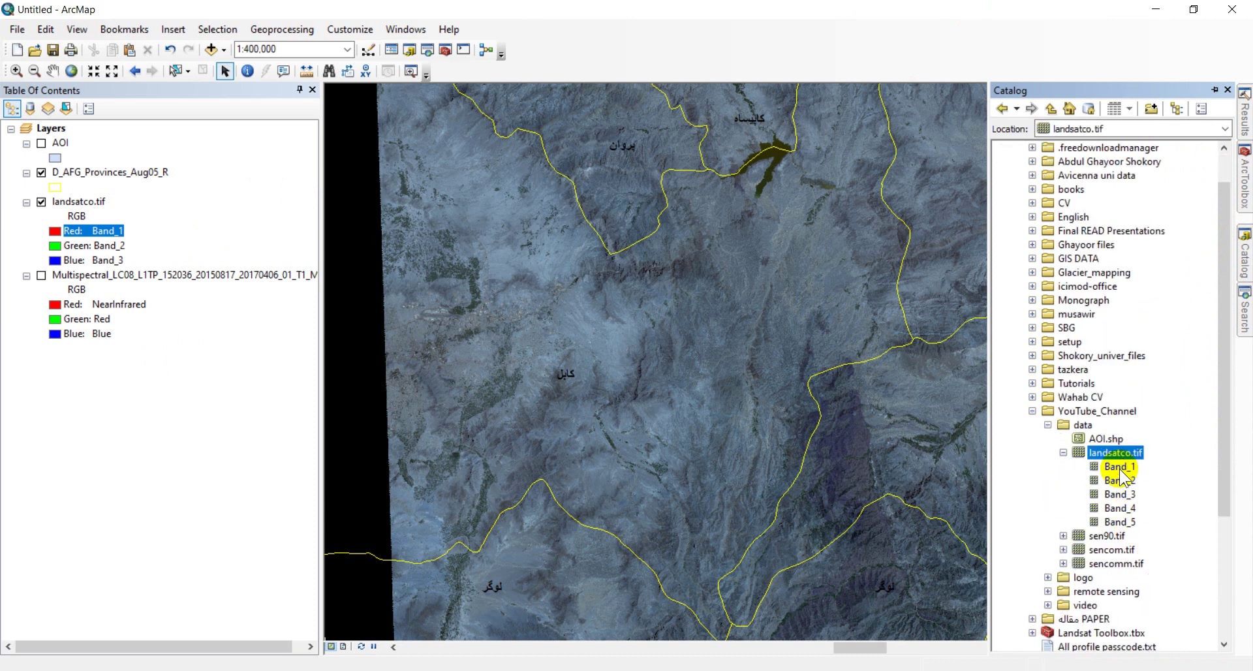
{"action": "left_click", "coordinate": [1117, 467]}
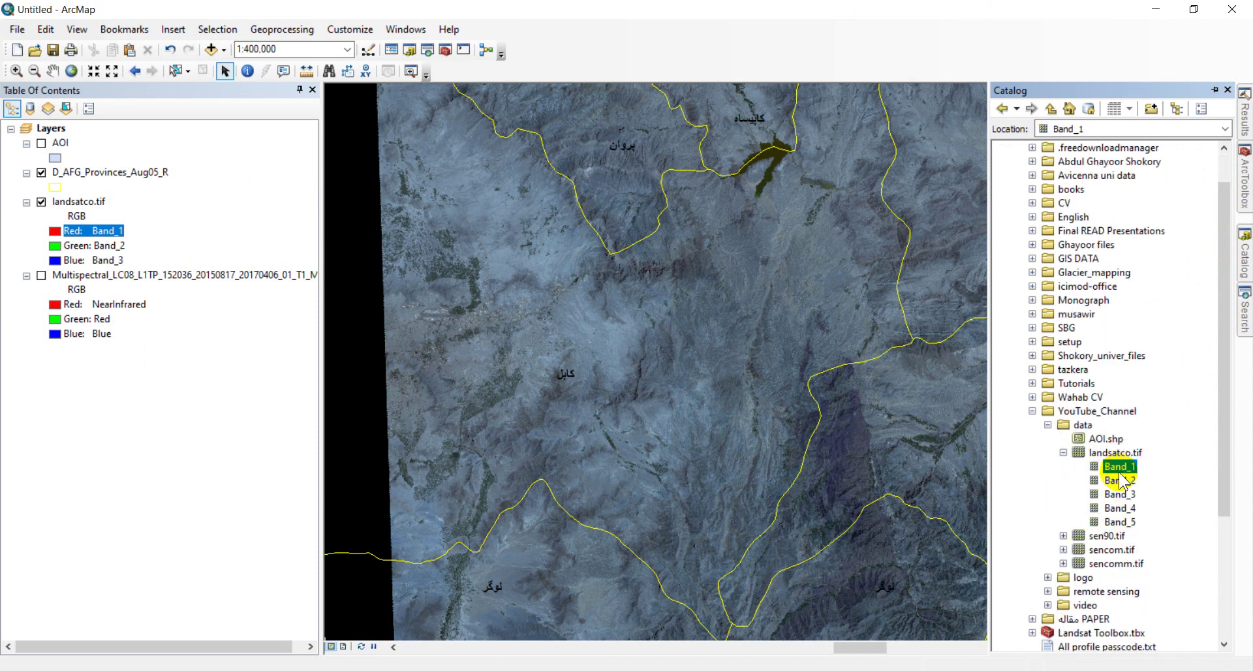
{"action": "left_click", "coordinate": [1119, 523]}
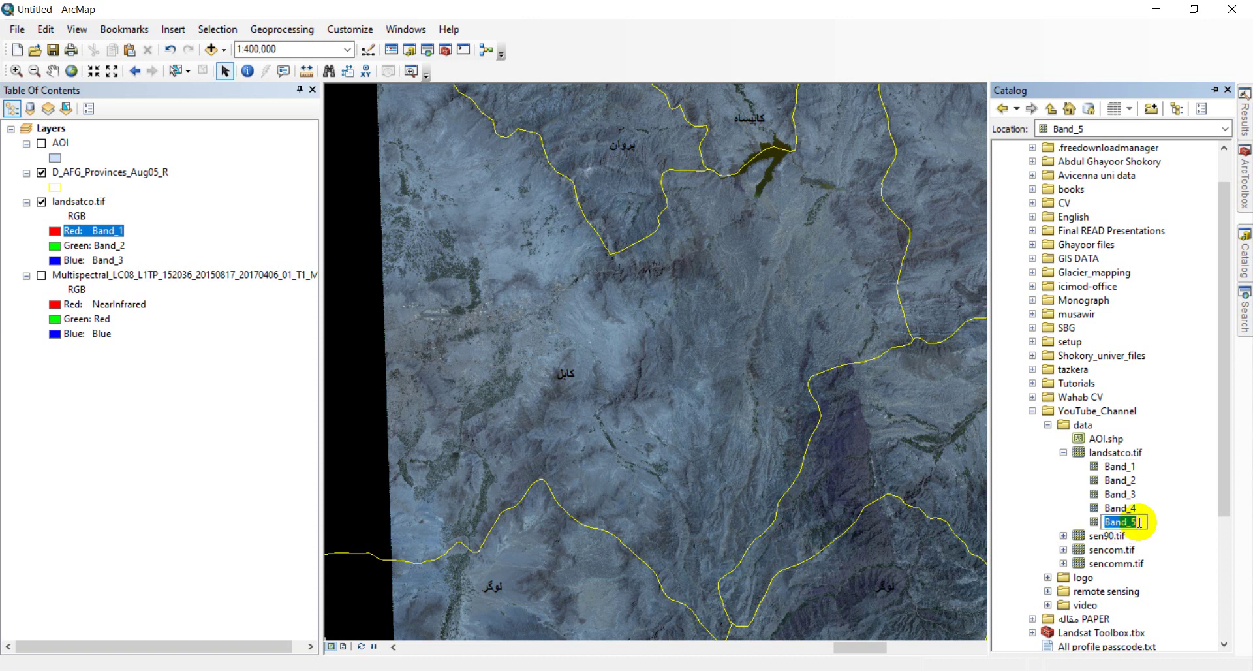
{"action": "left_click", "coordinate": [1138, 522]}
- Rename landsatco.tif's Band_4 to Band_5 and its Band_3 to Band_4
{"action": "left_click", "coordinate": [1127, 511]}
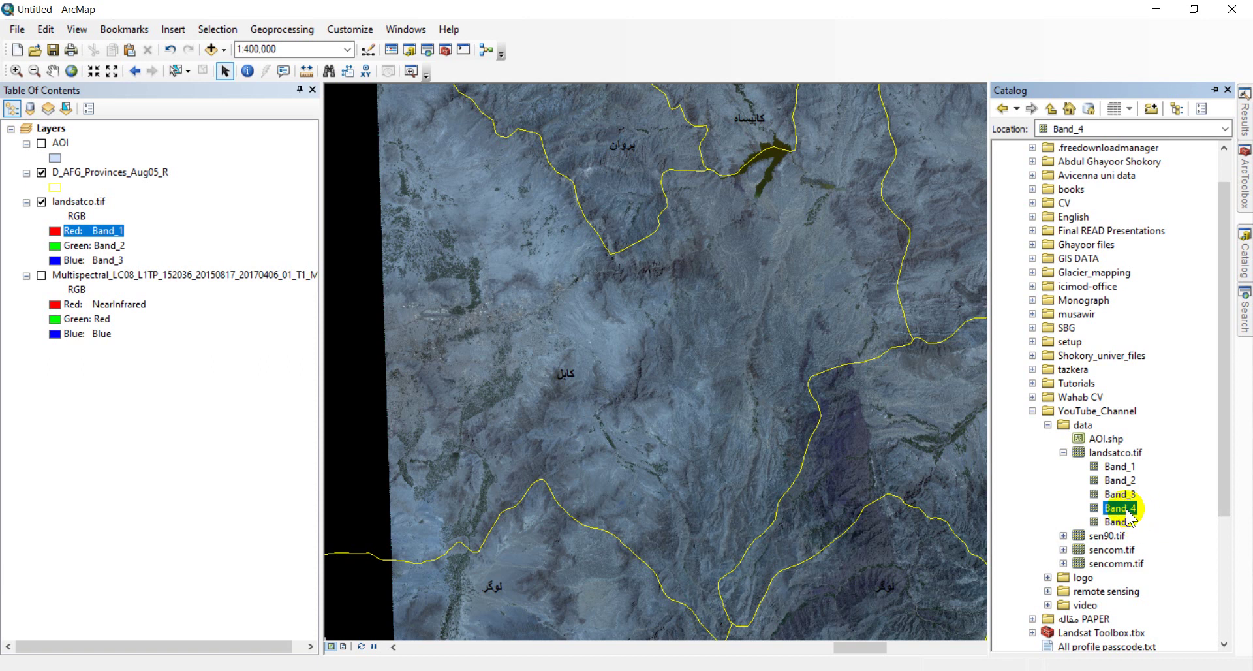
{"action": "right_click", "coordinate": [1127, 514]}
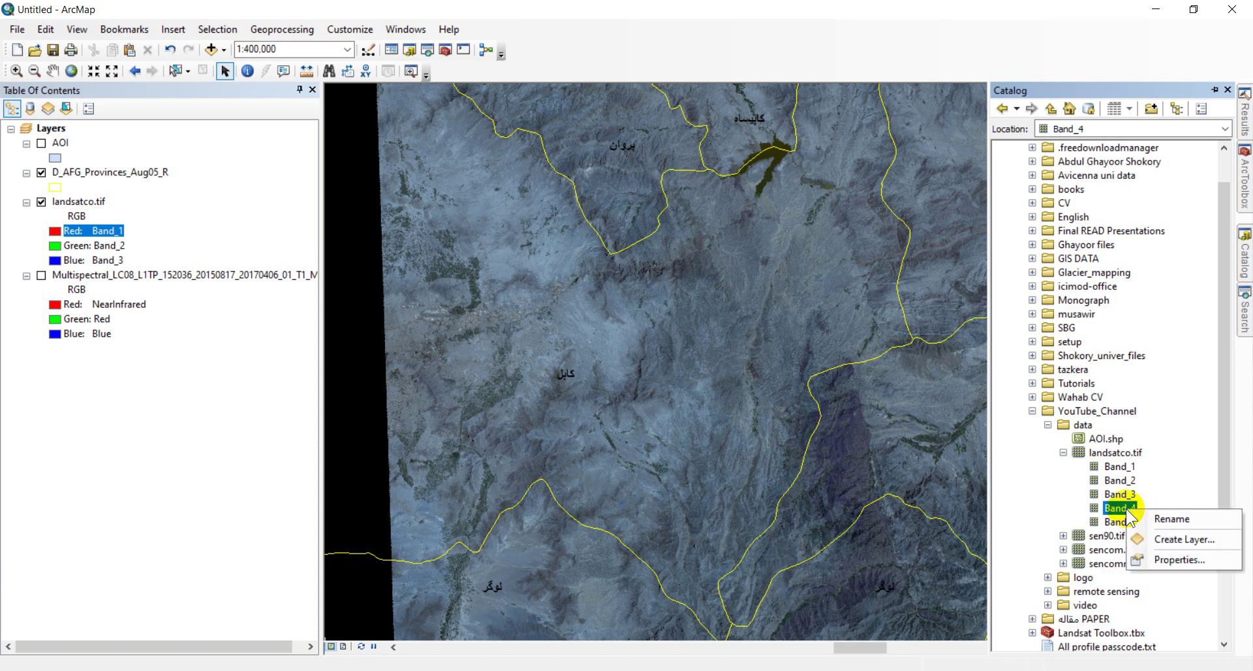
{"action": "left_click", "coordinate": [1173, 519]}
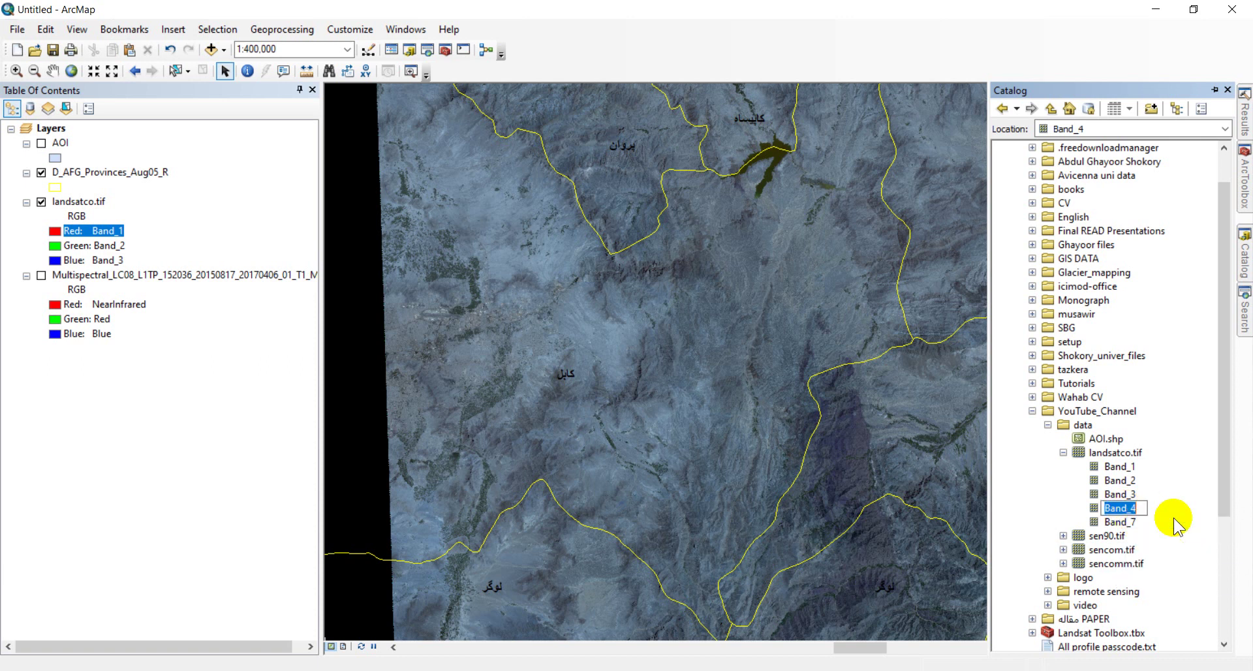
{"action": "left_click", "coordinate": [1142, 507]}
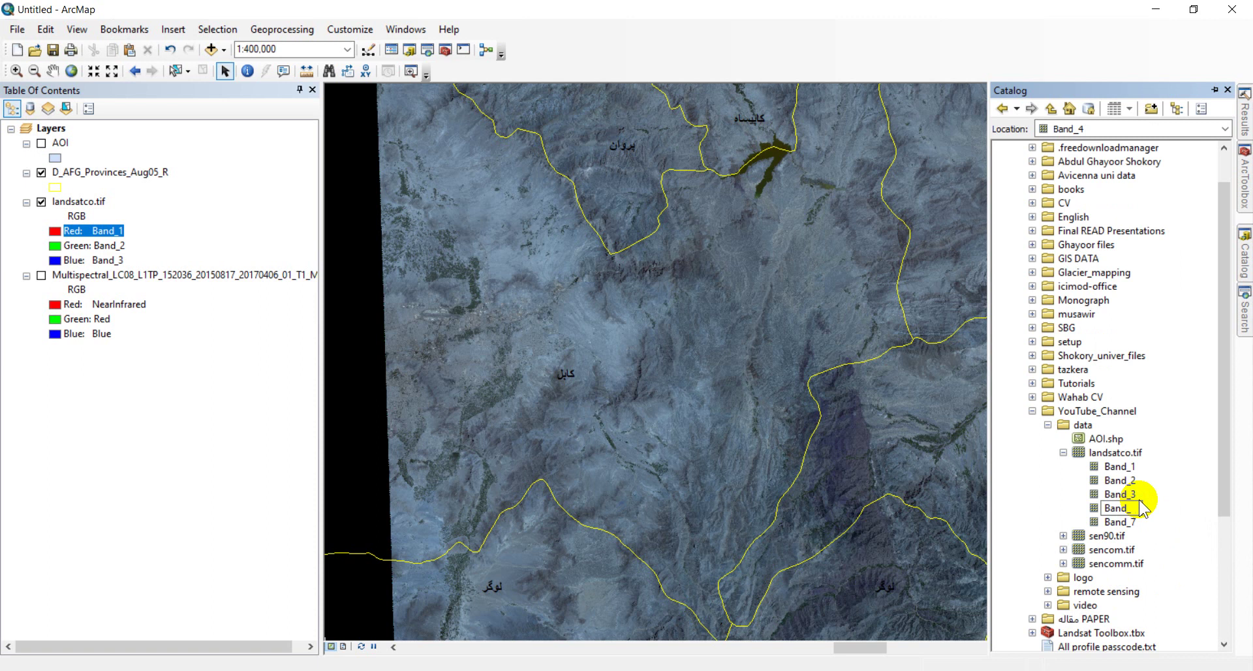
{"action": "type", "text": "5"}
{"action": "left_click", "coordinate": [1128, 494]}
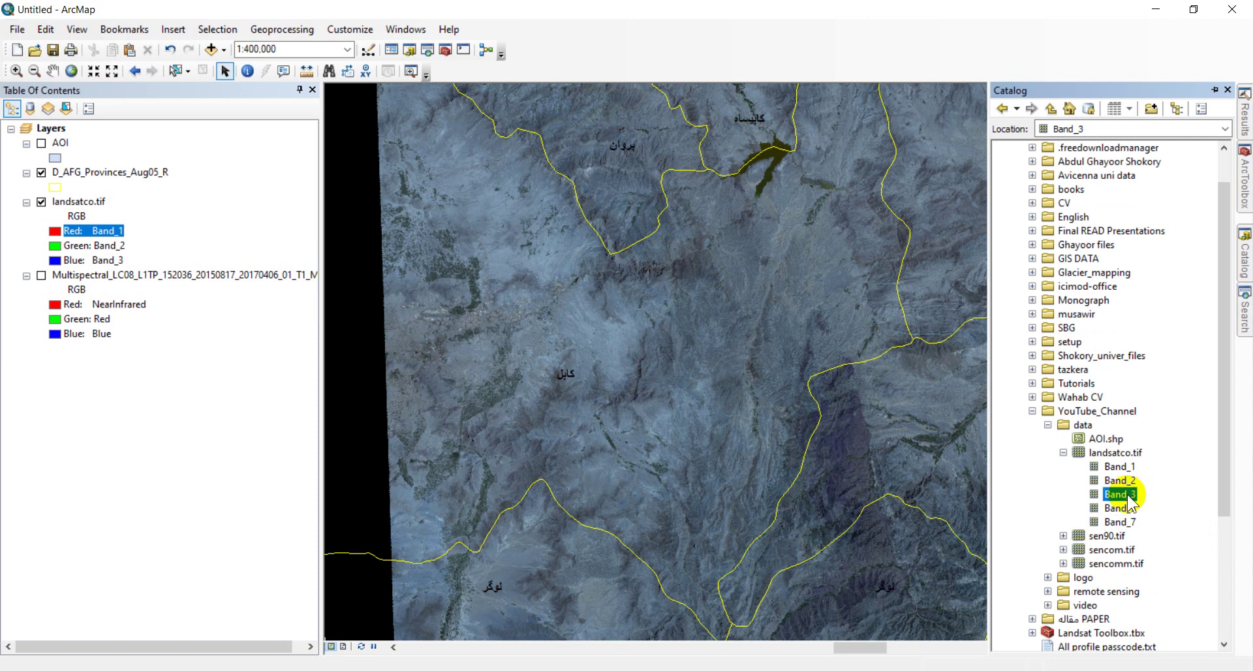
{"action": "left_click", "coordinate": [1127, 496]}
{"action": "left_click", "coordinate": [1143, 496]}
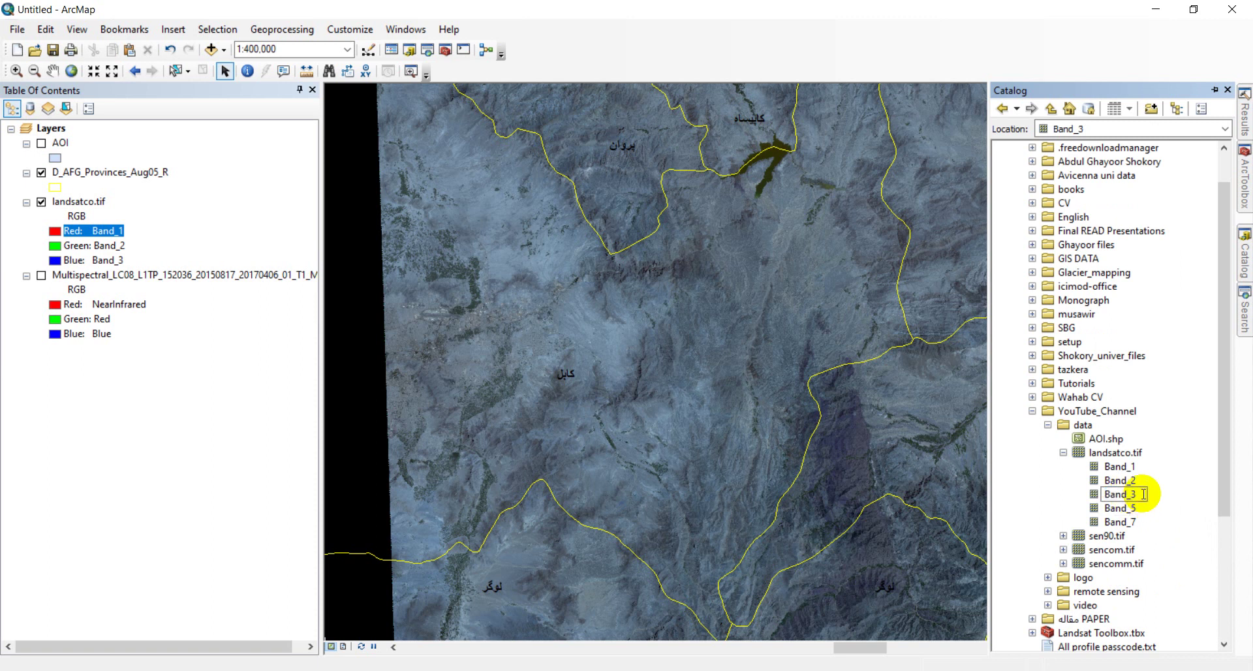
{"action": "type", "text": "4"}
- Rename landsatco.tif's Band_2 to Band_3 and its Band_1 to Band_2
{"action": "left_click", "coordinate": [1120, 481]}
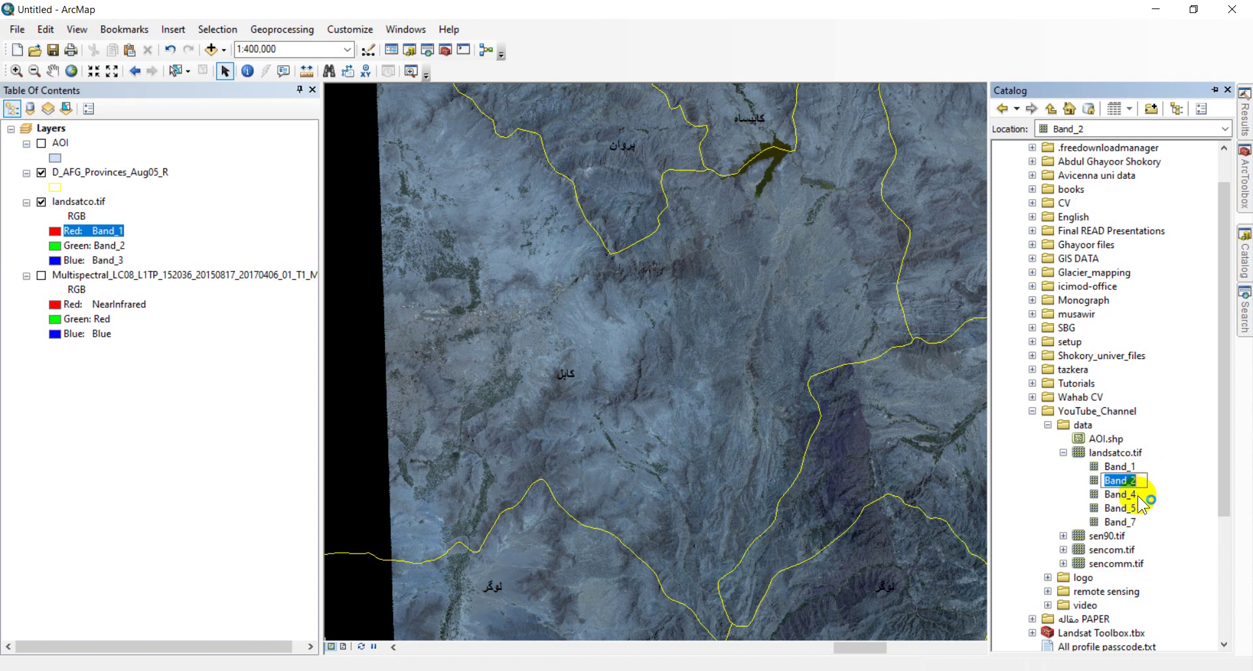
{"action": "left_click", "coordinate": [1141, 481]}
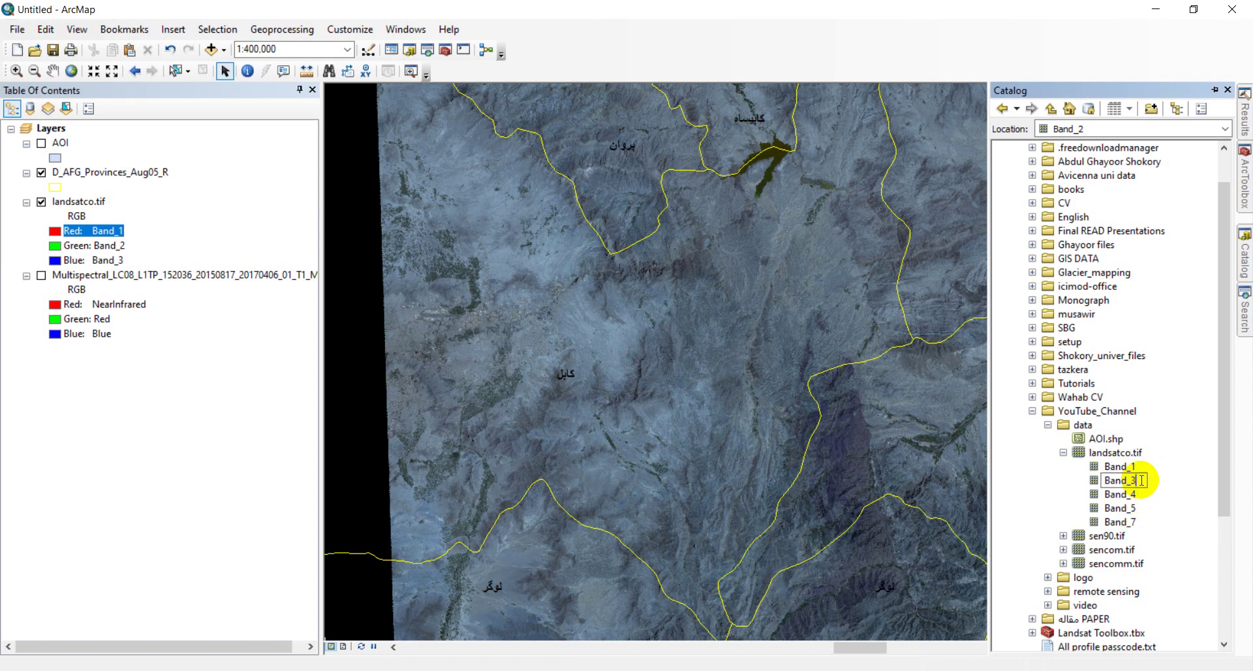
{"action": "key", "text": "F1"}
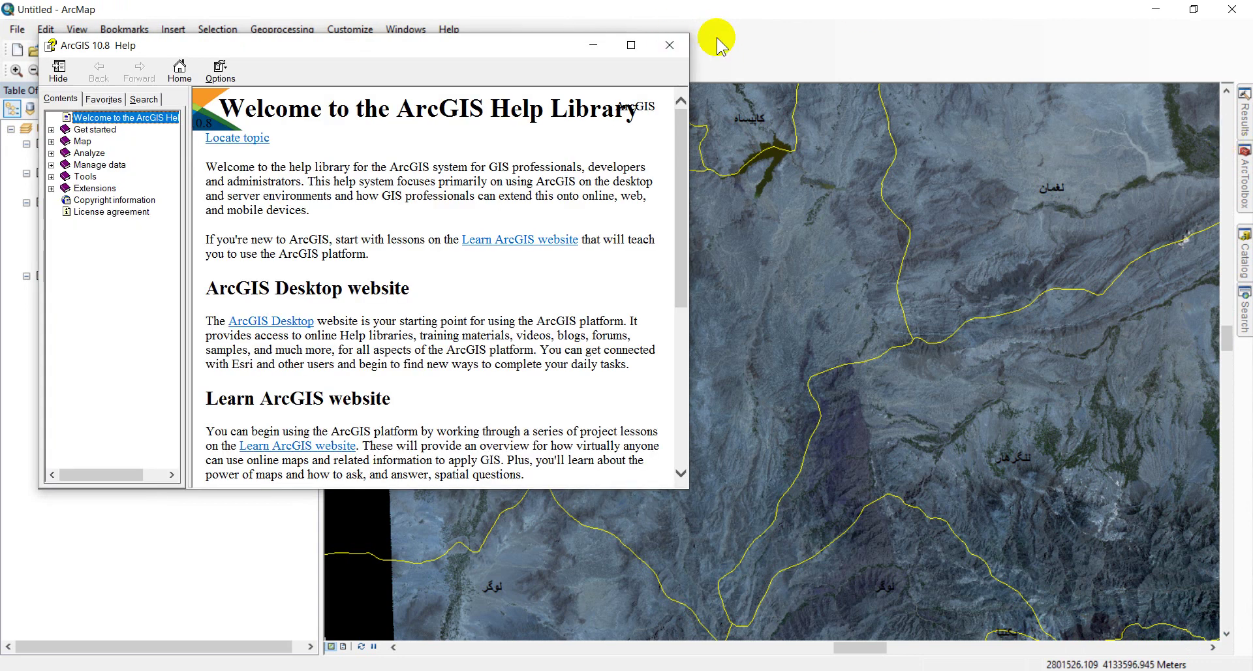
{"action": "left_click", "coordinate": [669, 50]}
{"action": "mouse_move", "coordinate": [1244, 251]}
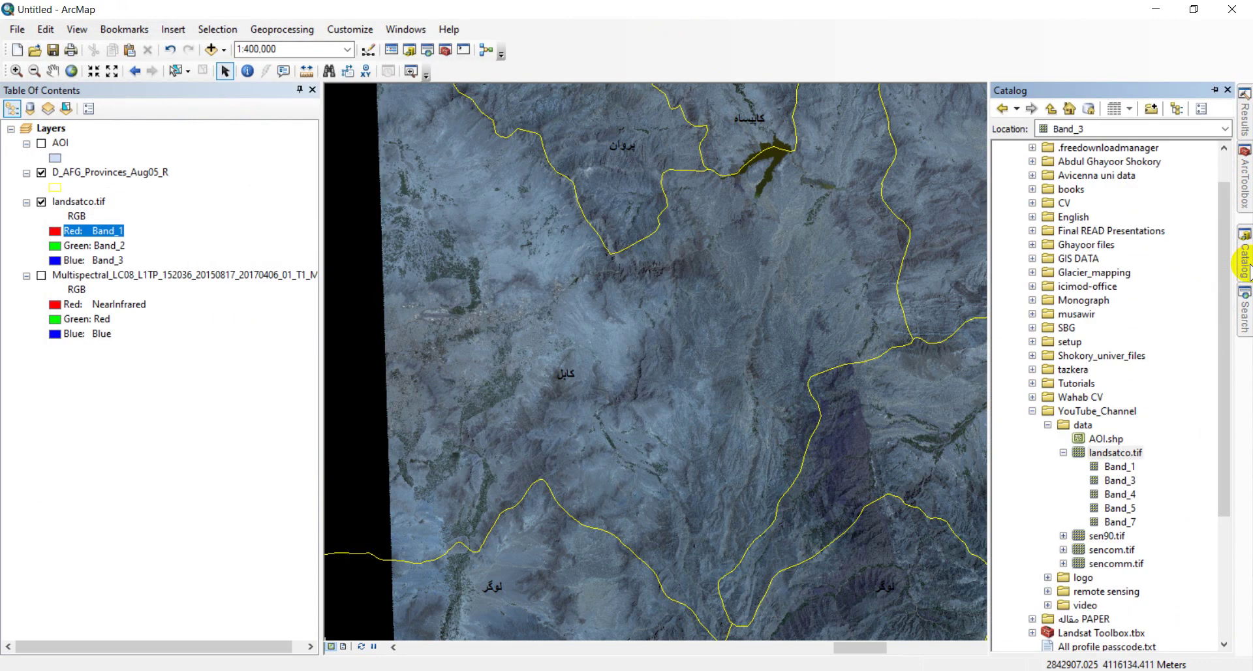
{"action": "left_click", "coordinate": [1118, 468]}
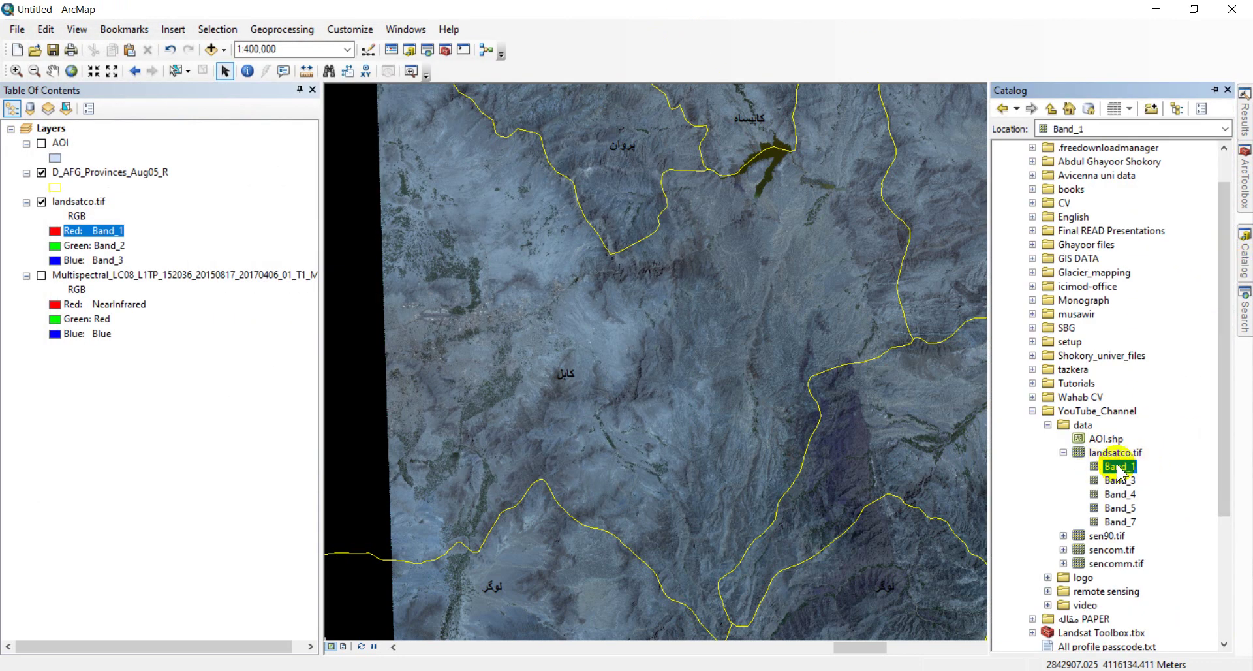
{"action": "key", "text": "F1"}
{"action": "key", "text": "alt+F4"}
{"action": "key", "text": "F2"}
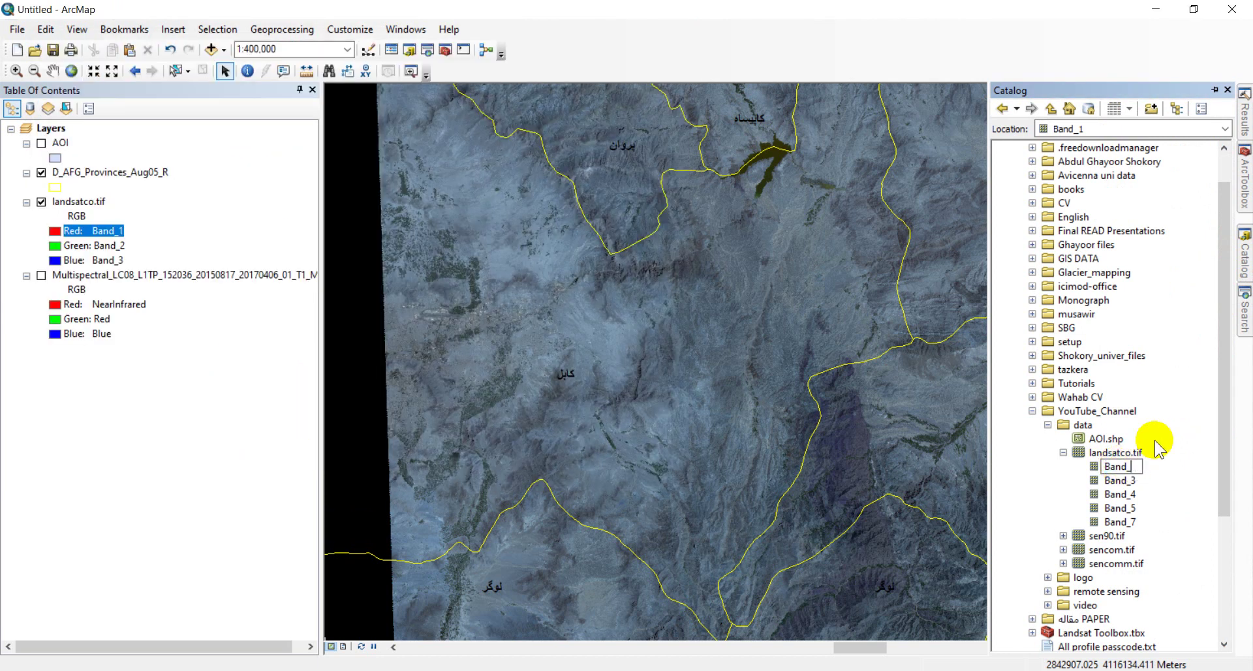
{"action": "type", "text": "2"}
{"action": "left_click", "coordinate": [1152, 451]}
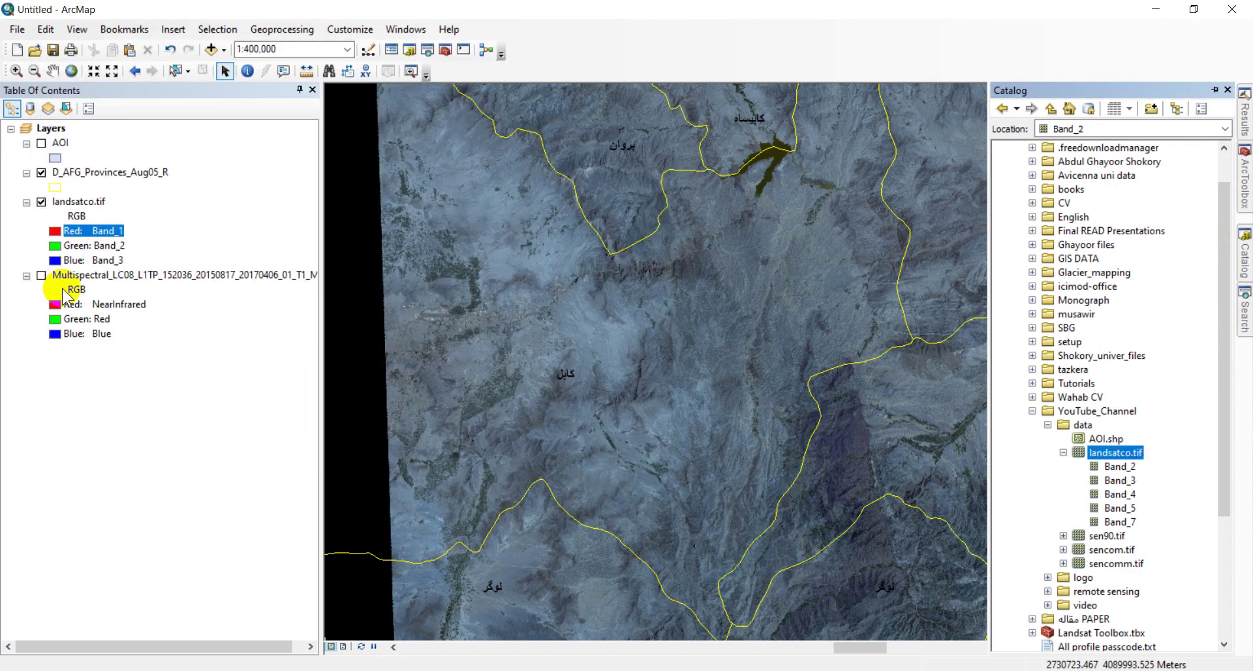
- Remove the landsatco.tif and Multispectral layers, add landsatco.tif back to the map, and briefly show the AOI polygon over it
{"action": "left_click", "coordinate": [77, 201]}
{"action": "right_click", "coordinate": [77, 201]}
{"action": "left_click", "coordinate": [98, 228]}
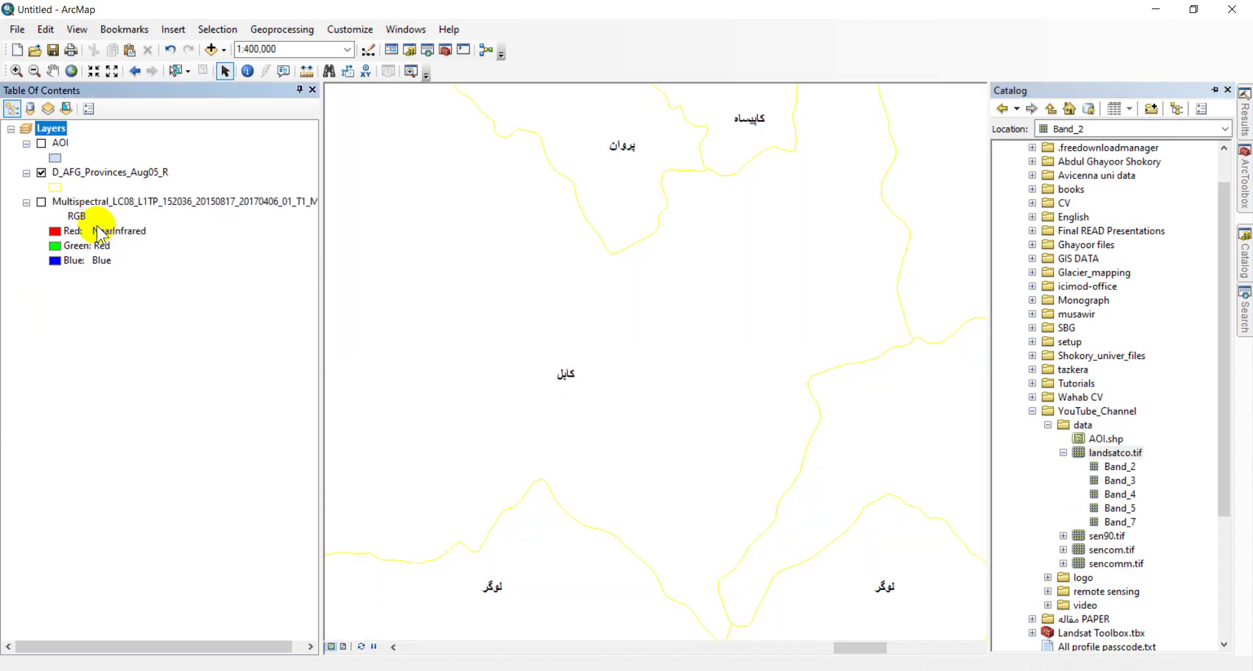
{"action": "left_click", "coordinate": [92, 201]}
{"action": "right_click", "coordinate": [92, 201]}
{"action": "left_click", "coordinate": [121, 225]}
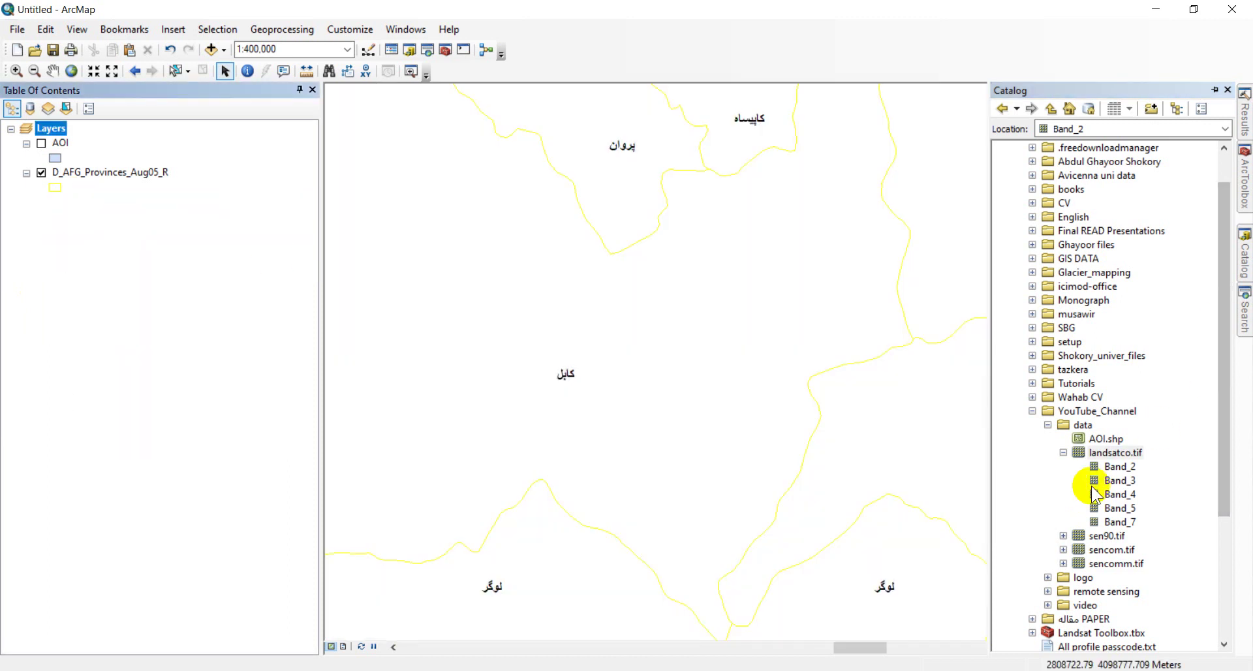
{"action": "left_click_drag", "start_coordinate": [1115, 452], "coordinate": [680, 448]}
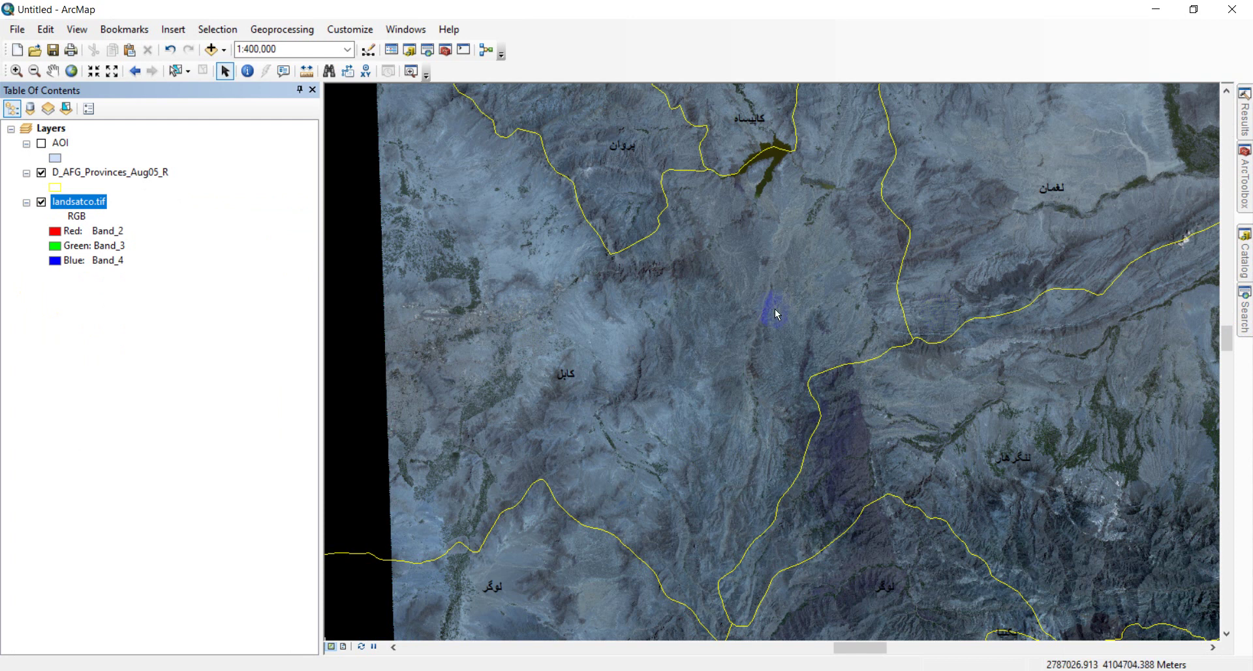
{"action": "left_click", "coordinate": [41, 144]}
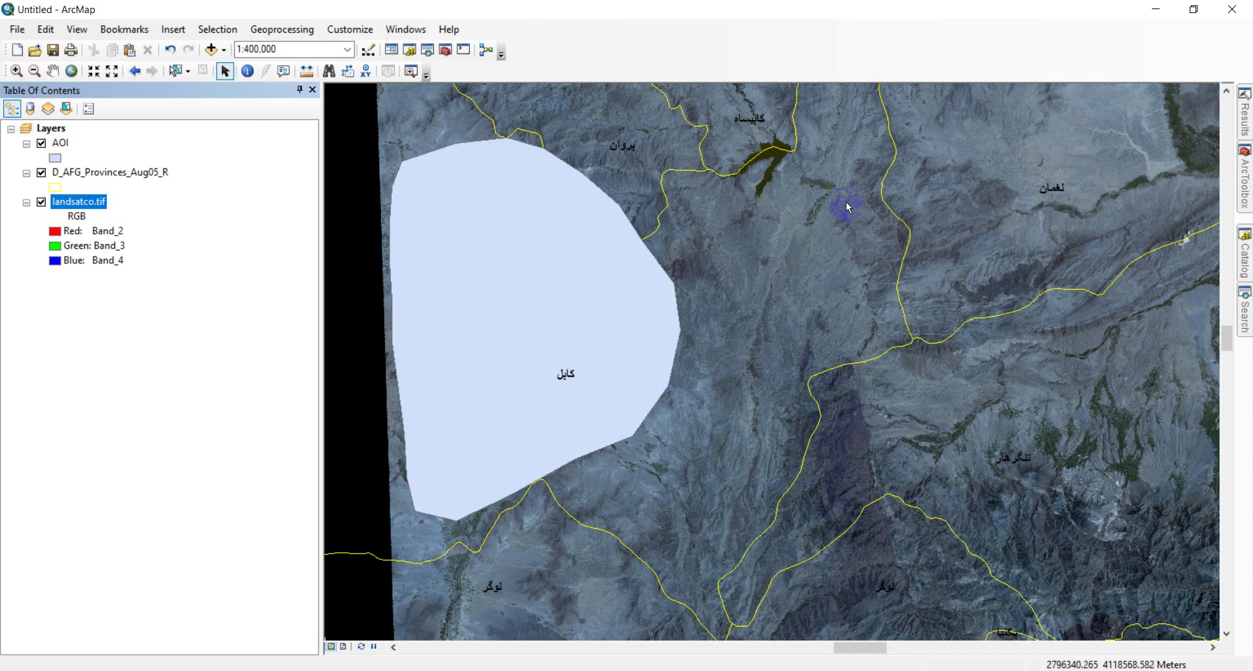
{"action": "left_click", "coordinate": [41, 143]}
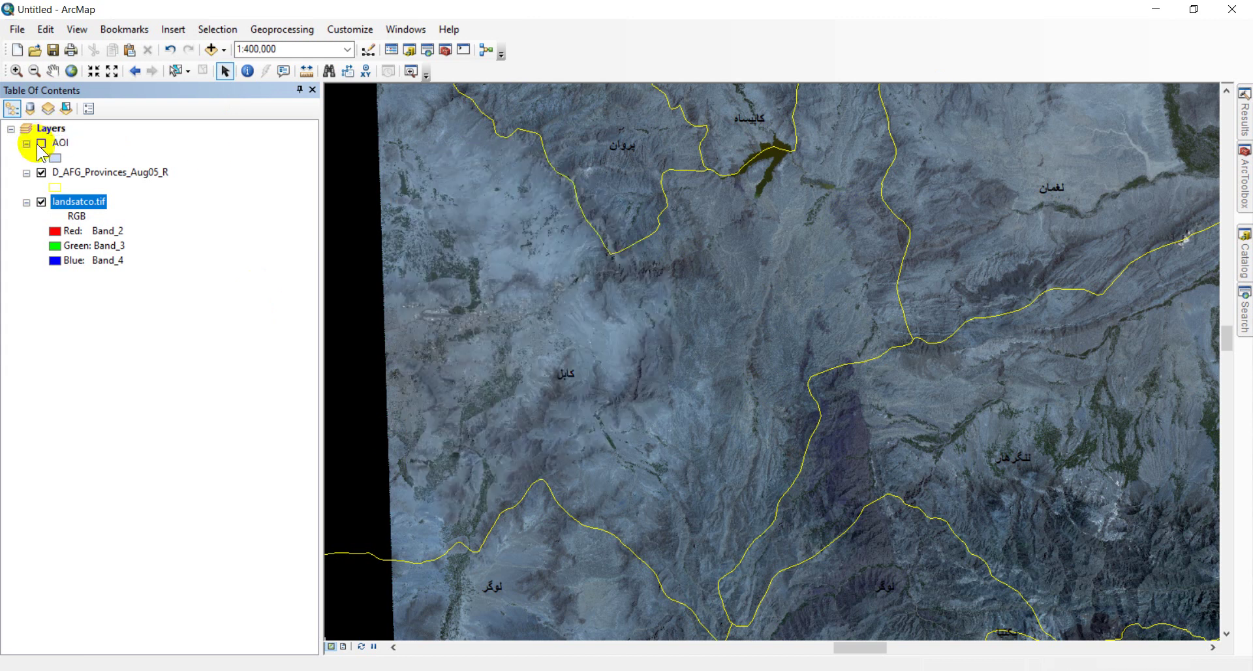
- Export the Kabul province polygon from D_AFG_Provinces_Aug05_R as a new feature class, add it to the map, and hide the provinces layer
{"action": "left_click", "coordinate": [175, 71]}
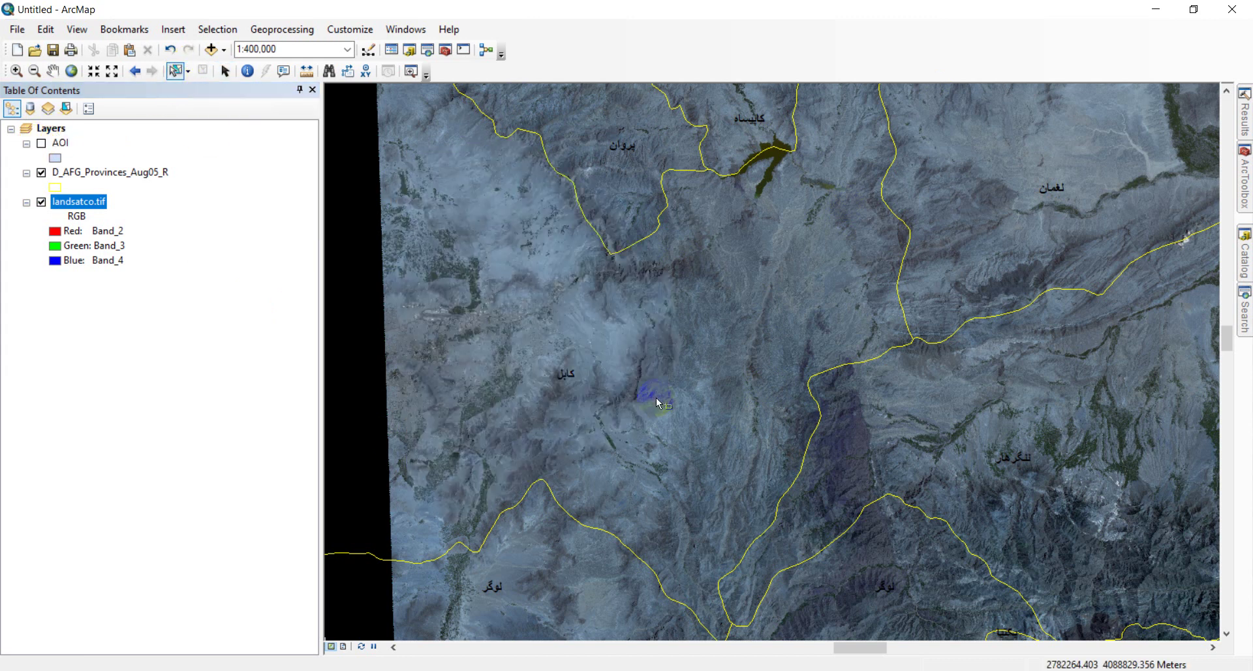
{"action": "left_click", "coordinate": [773, 293]}
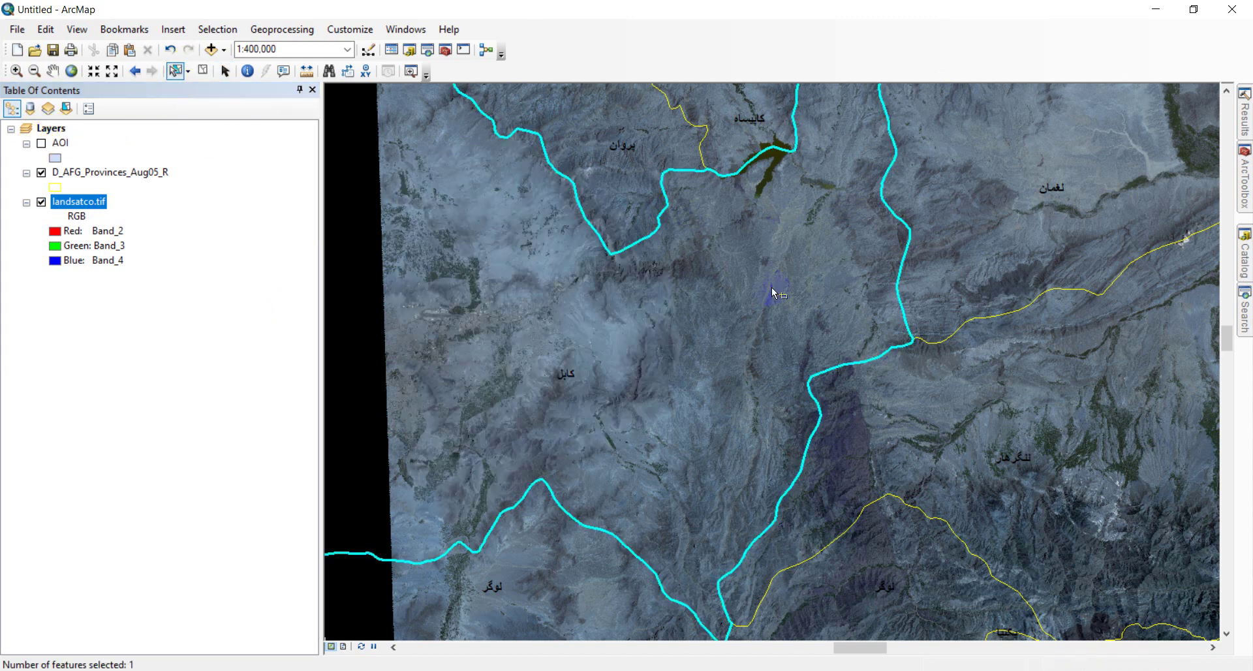
{"action": "left_click", "coordinate": [184, 71]}
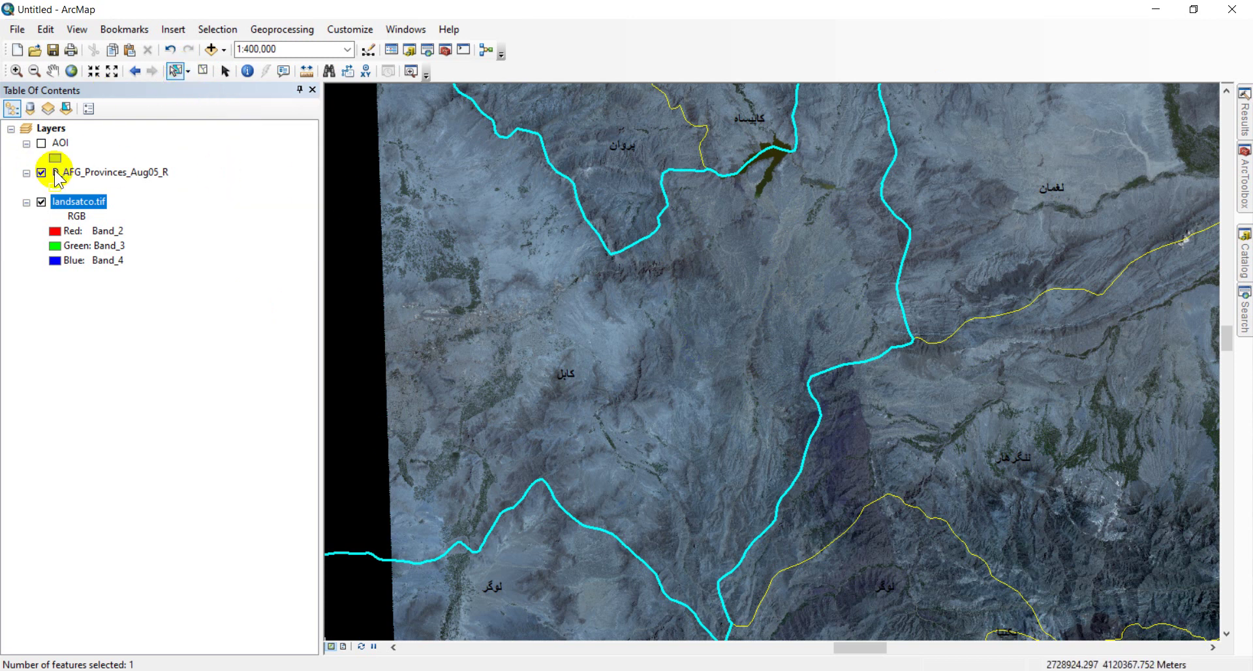
{"action": "left_click", "coordinate": [102, 175]}
{"action": "right_click", "coordinate": [102, 175]}
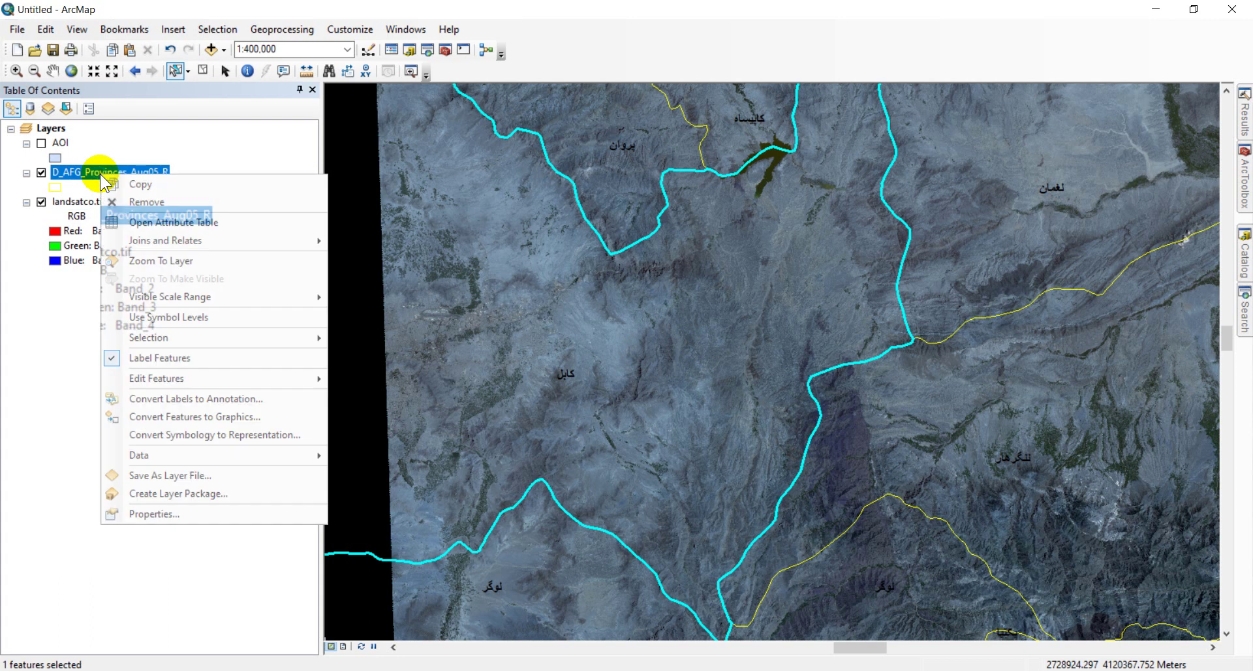
{"action": "mouse_move", "coordinate": [237, 458]}
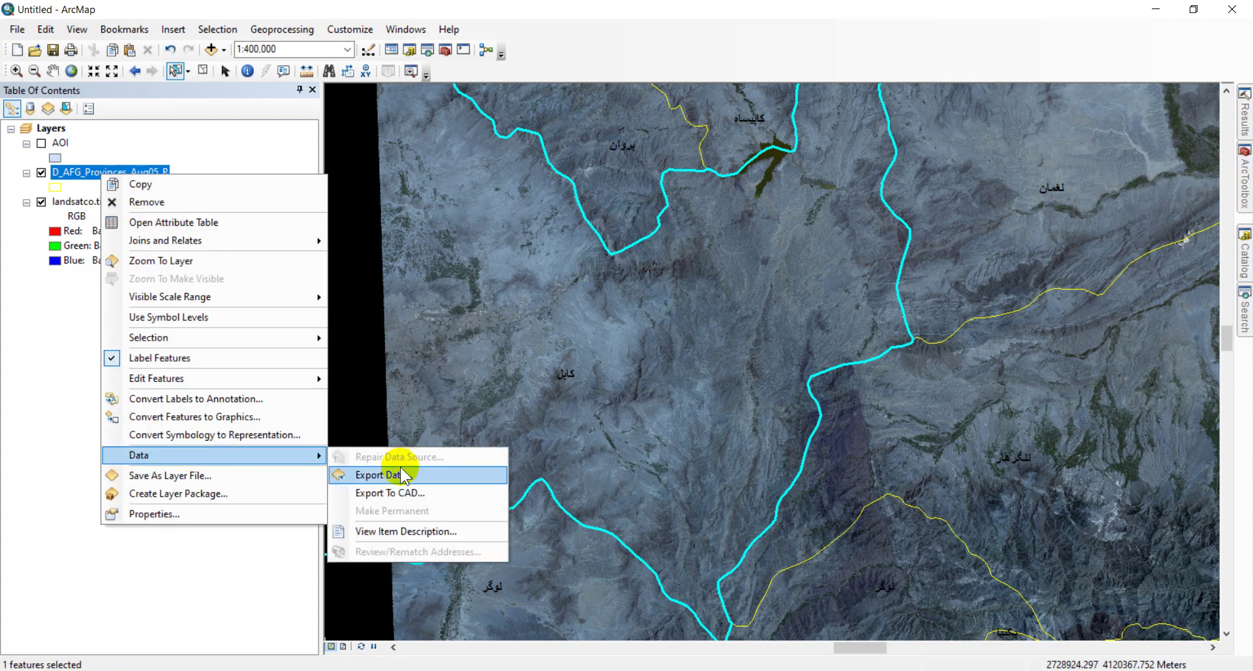
{"action": "left_click", "coordinate": [395, 472]}
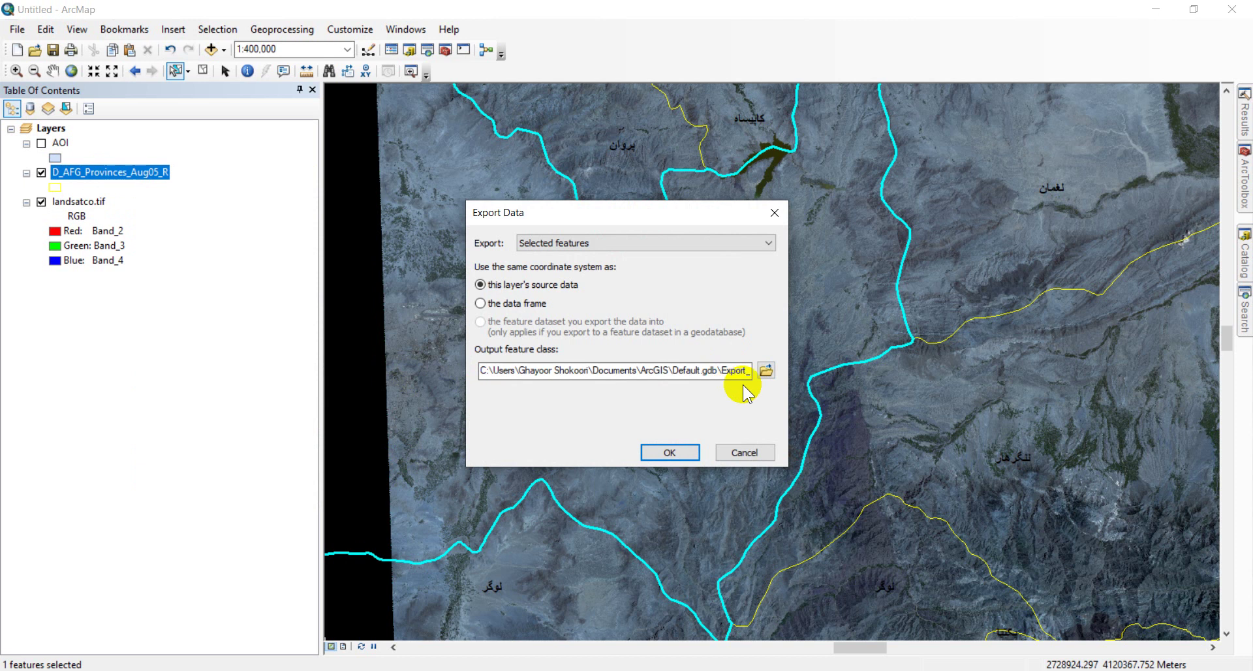
{"action": "left_click", "coordinate": [683, 446]}
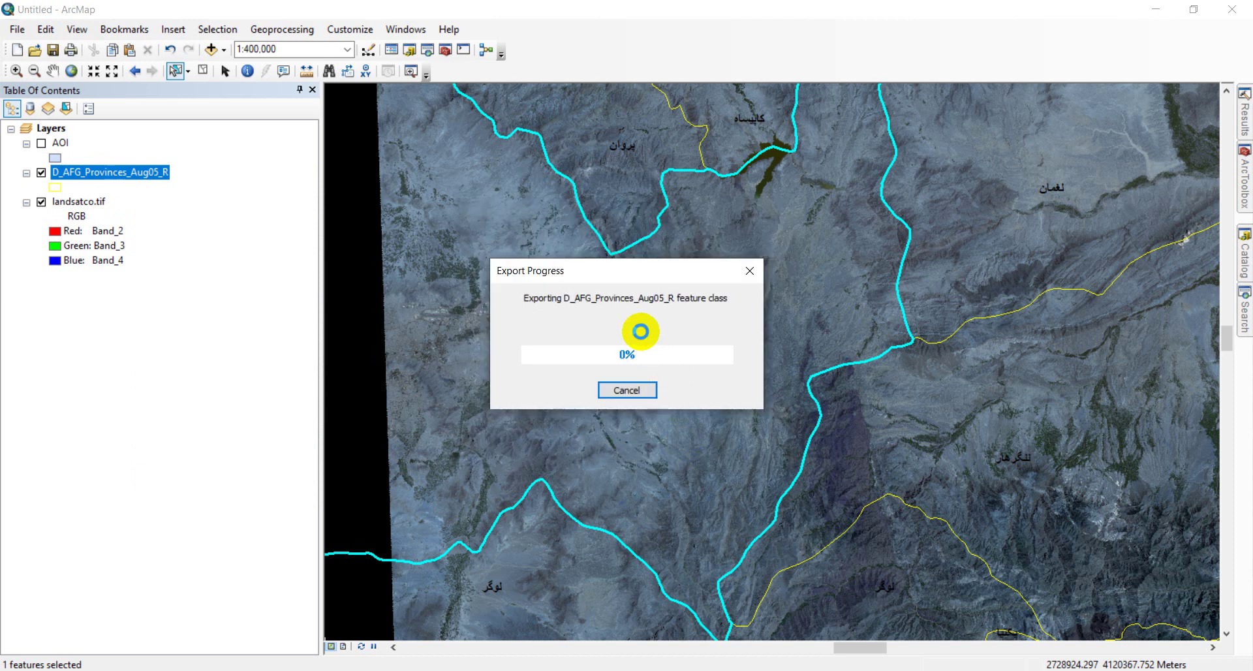
{"action": "left_click", "coordinate": [694, 402]}
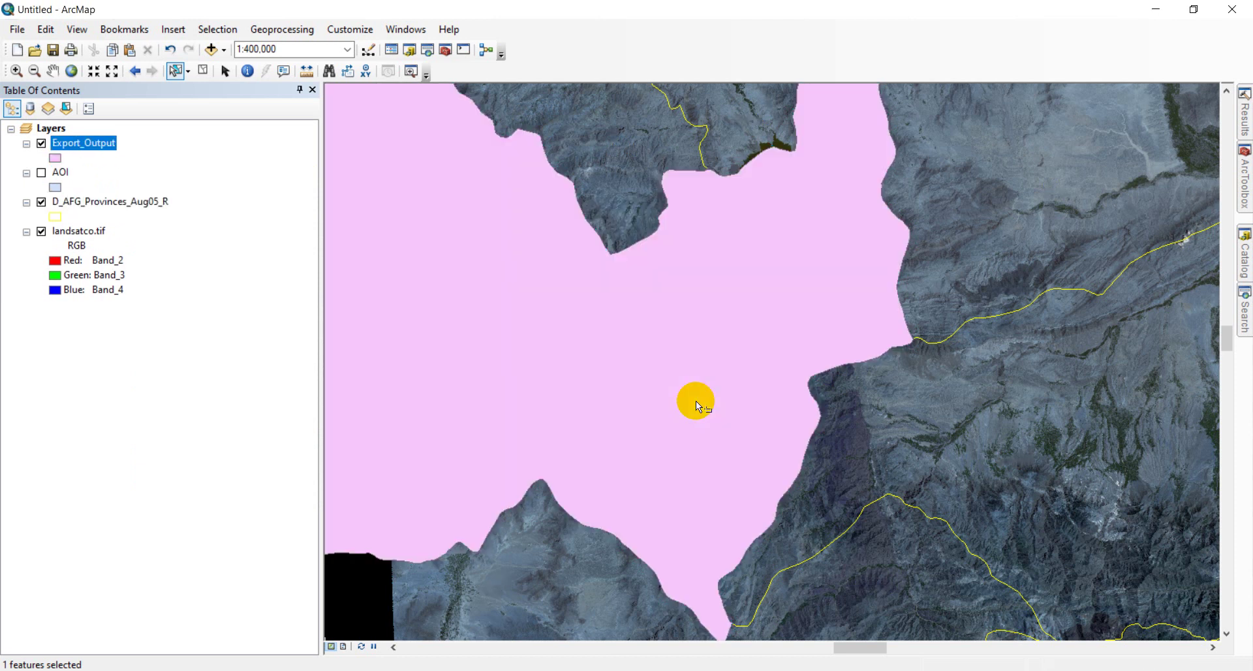
{"action": "left_click", "coordinate": [41, 203]}
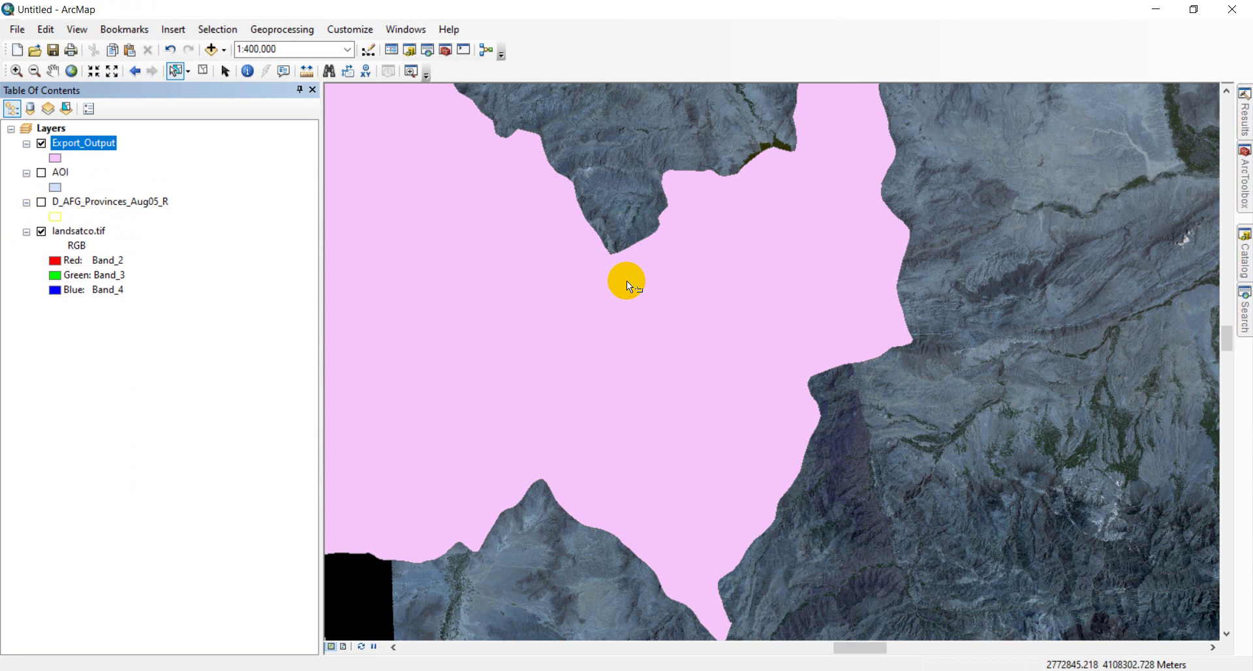
- Remove the Export_Output layer from the map, then search for "clip" and open the Clip (Data Management) tool
{"action": "right_click", "coordinate": [102, 147]}
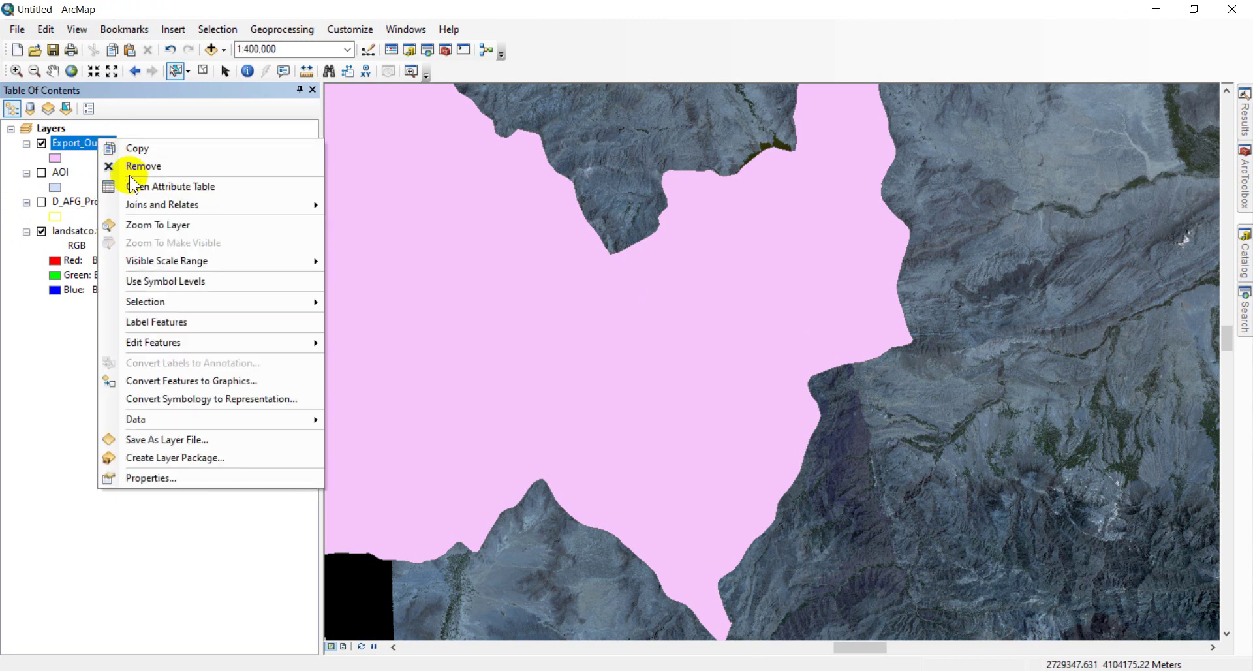
{"action": "left_click", "coordinate": [130, 168]}
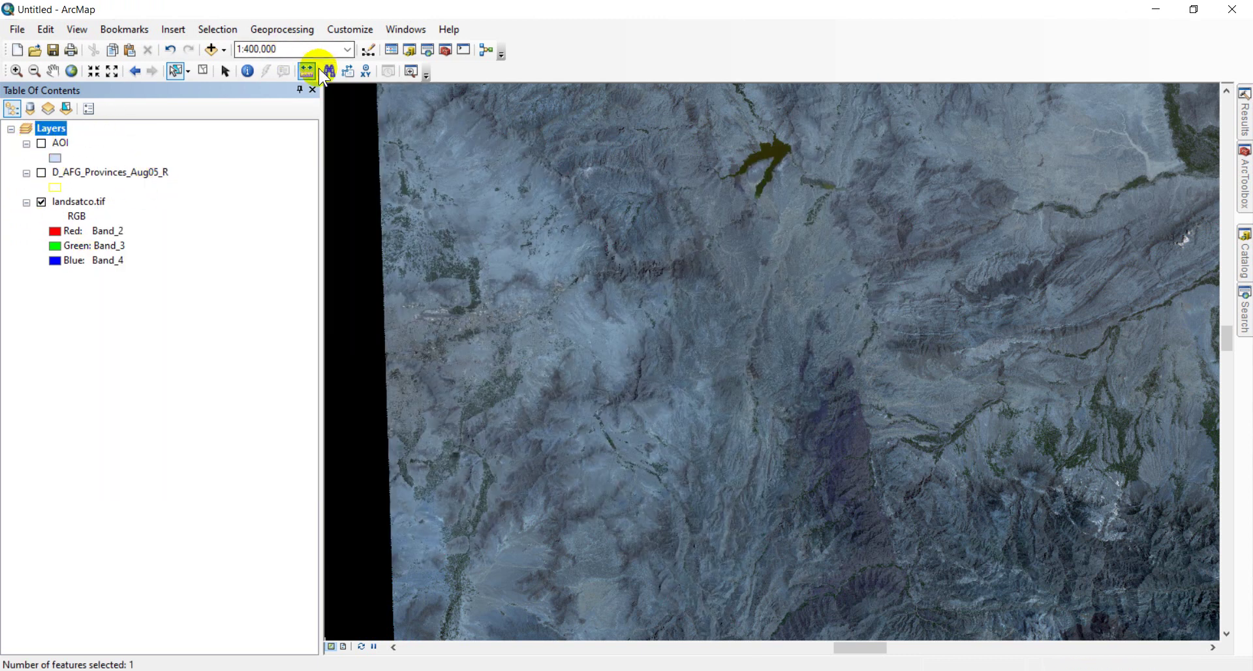
{"action": "mouse_move", "coordinate": [1244, 312]}
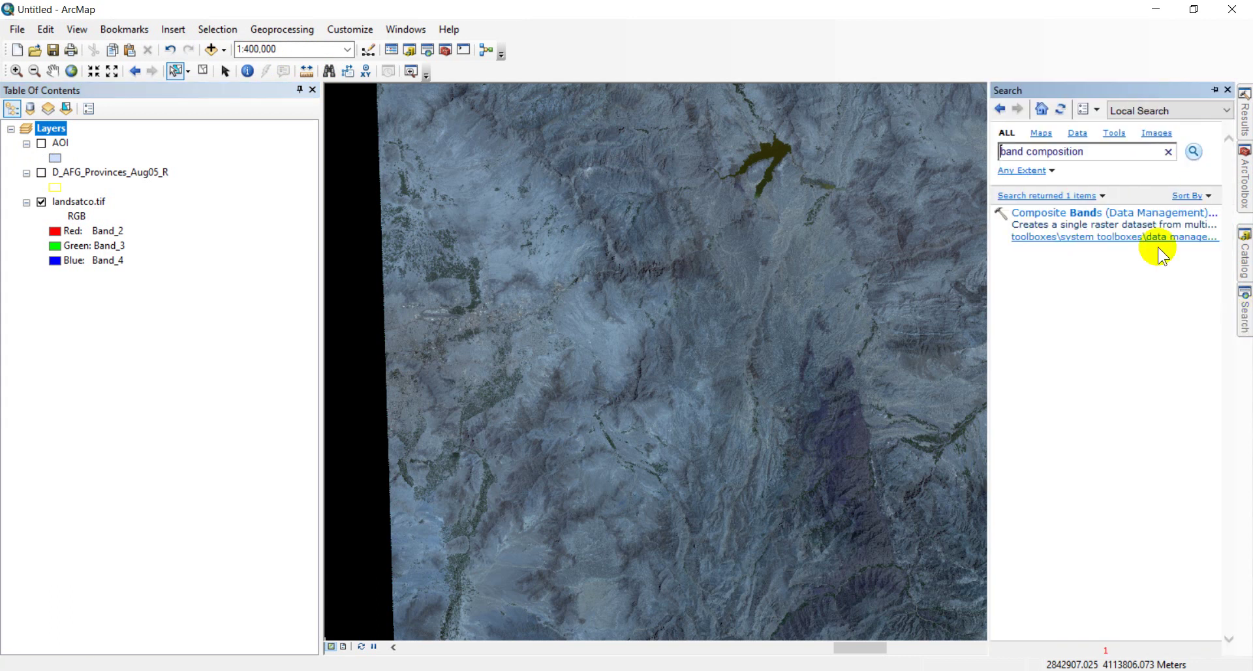
{"action": "left_click", "coordinate": [1116, 154]}
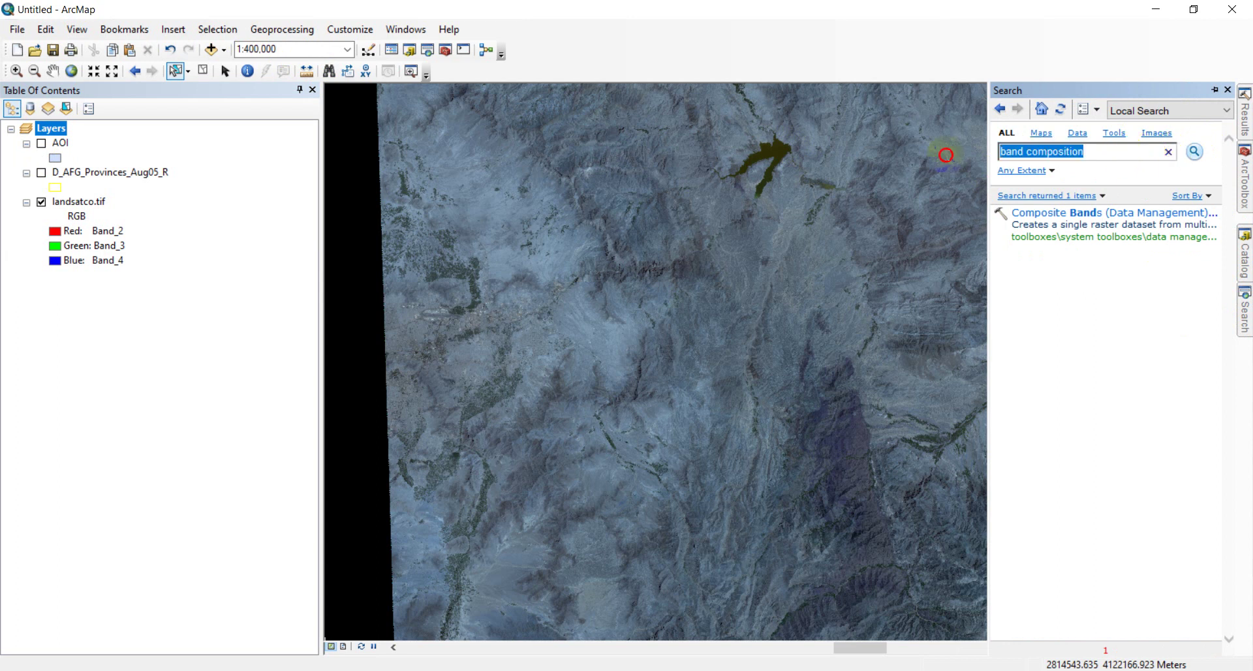
{"action": "key", "text": "ctrl+a"}
{"action": "type", "text": "cli"}
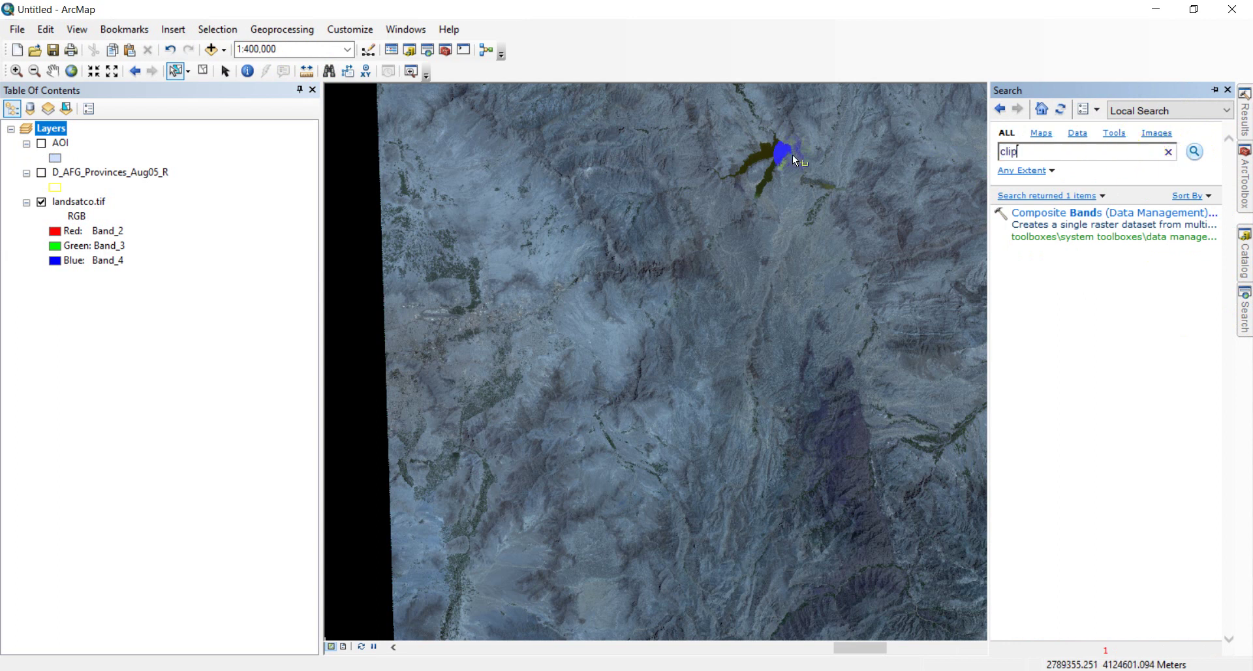
{"action": "key", "text": "Return"}
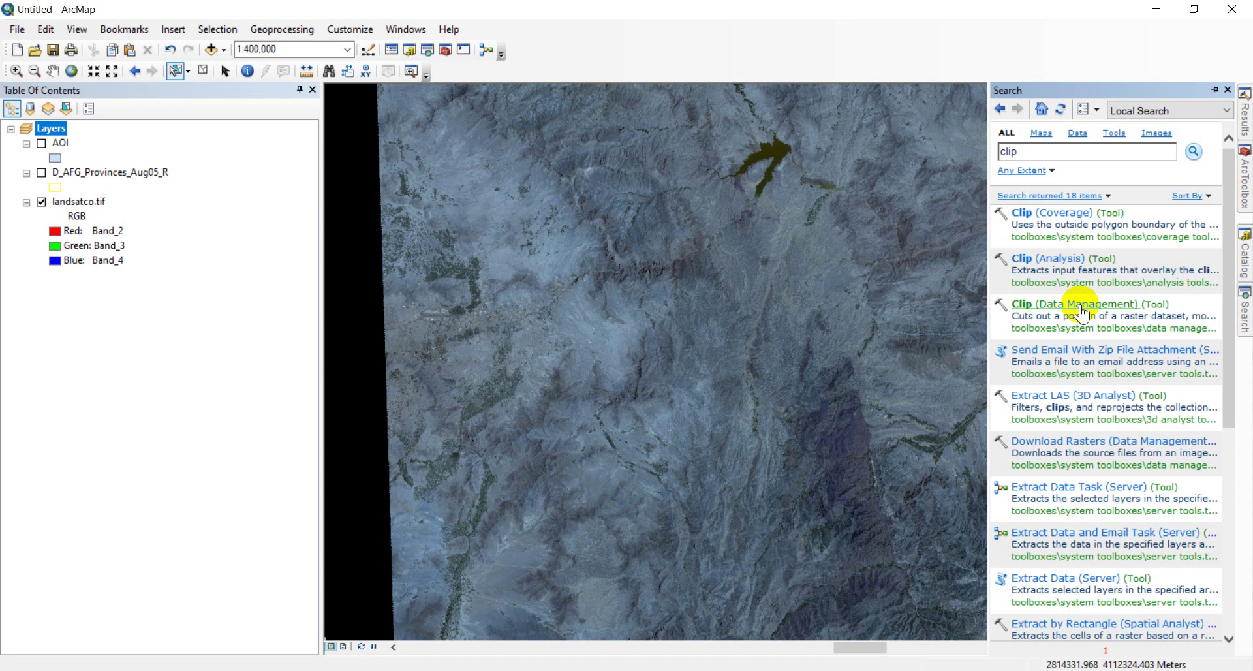
{"action": "left_click", "coordinate": [1079, 303]}
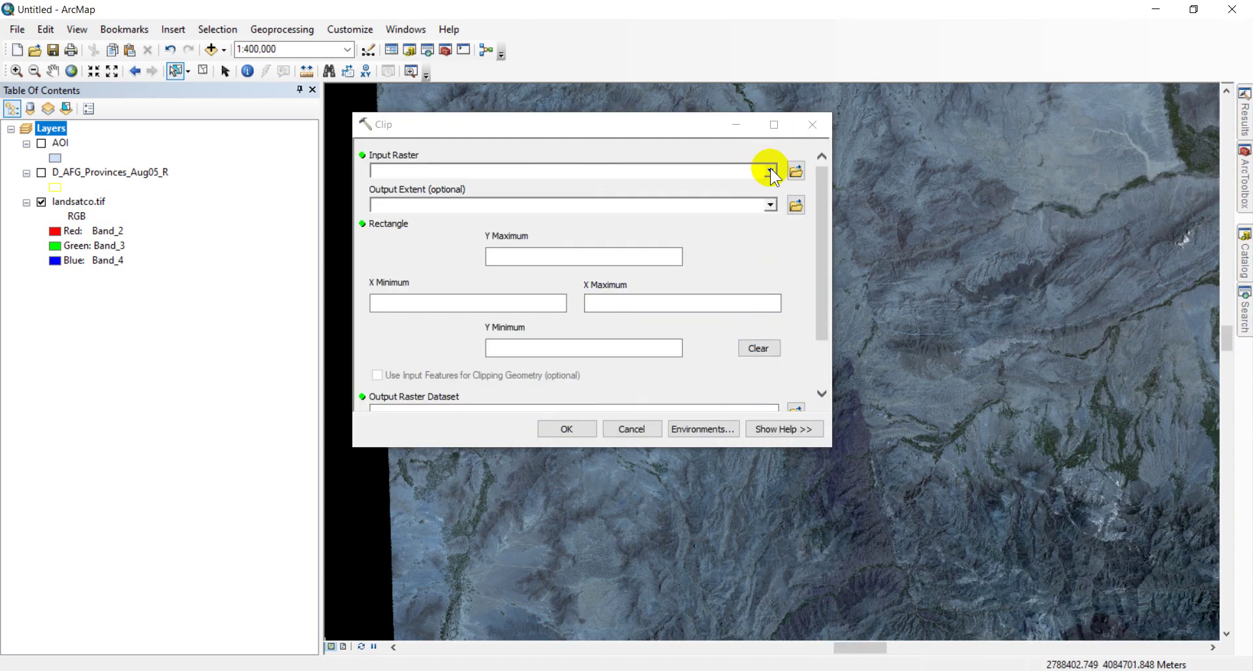
- Set landsatco.tif as the raster to clip and AOI as the output extent, using the input features as clipping geometry
{"action": "left_click", "coordinate": [769, 170]}
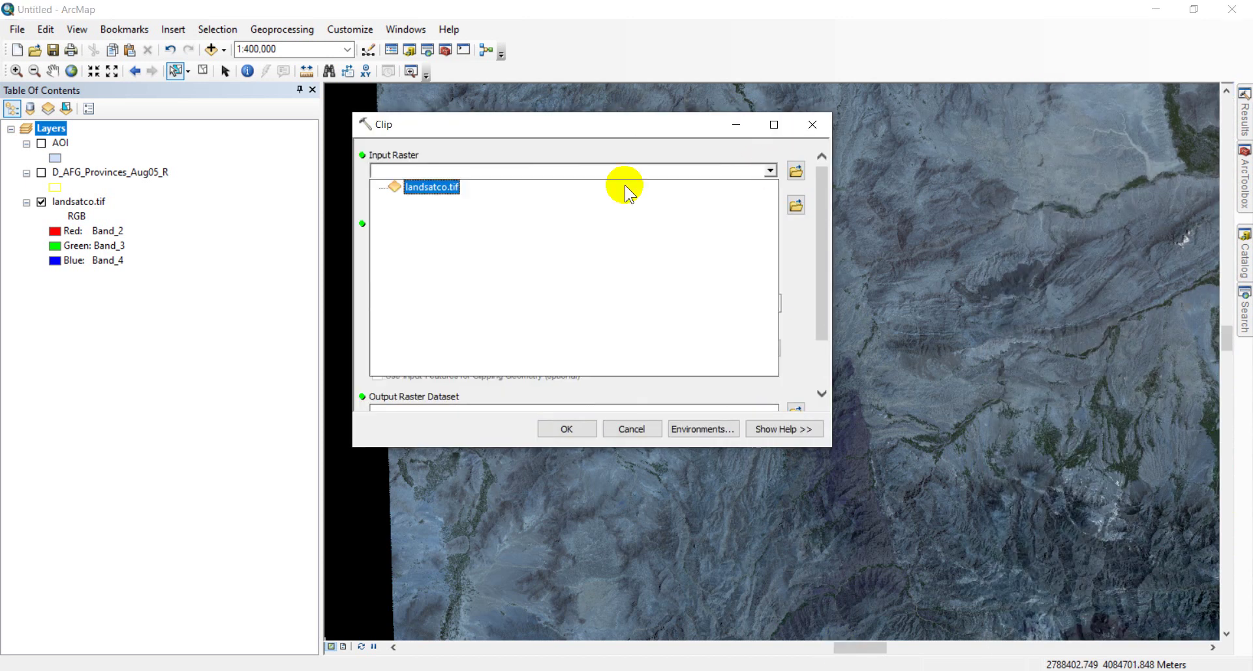
{"action": "left_click", "coordinate": [421, 187]}
{"action": "left_click", "coordinate": [772, 205]}
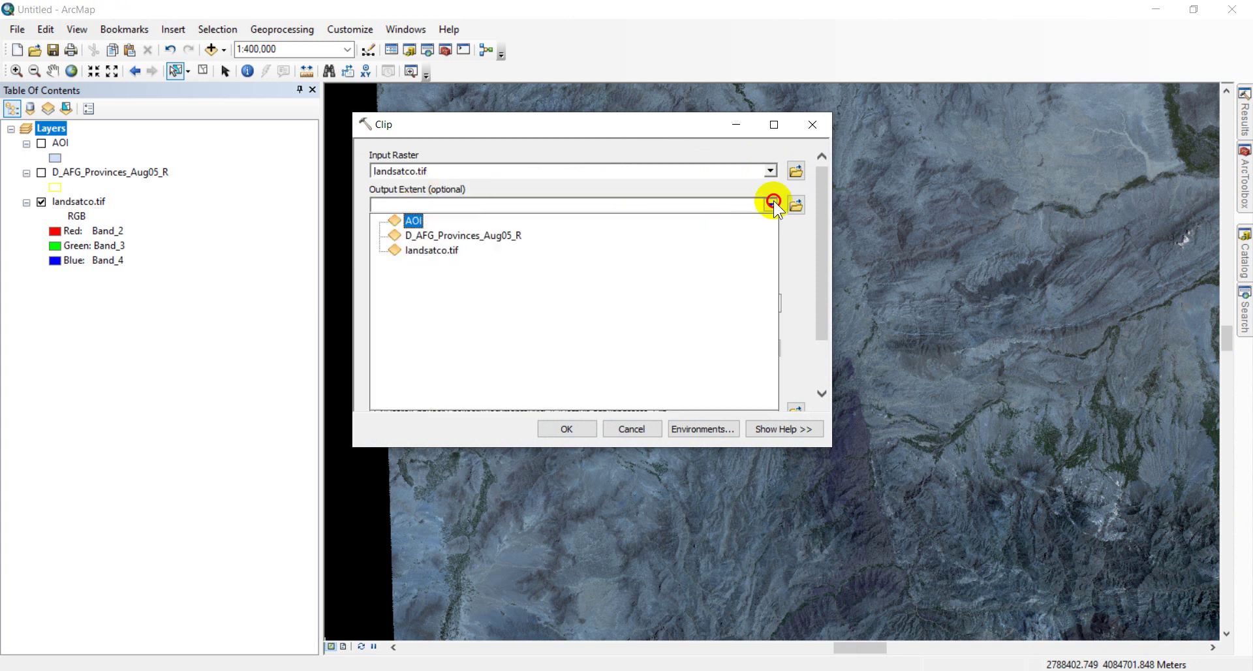
{"action": "left_click", "coordinate": [412, 221]}
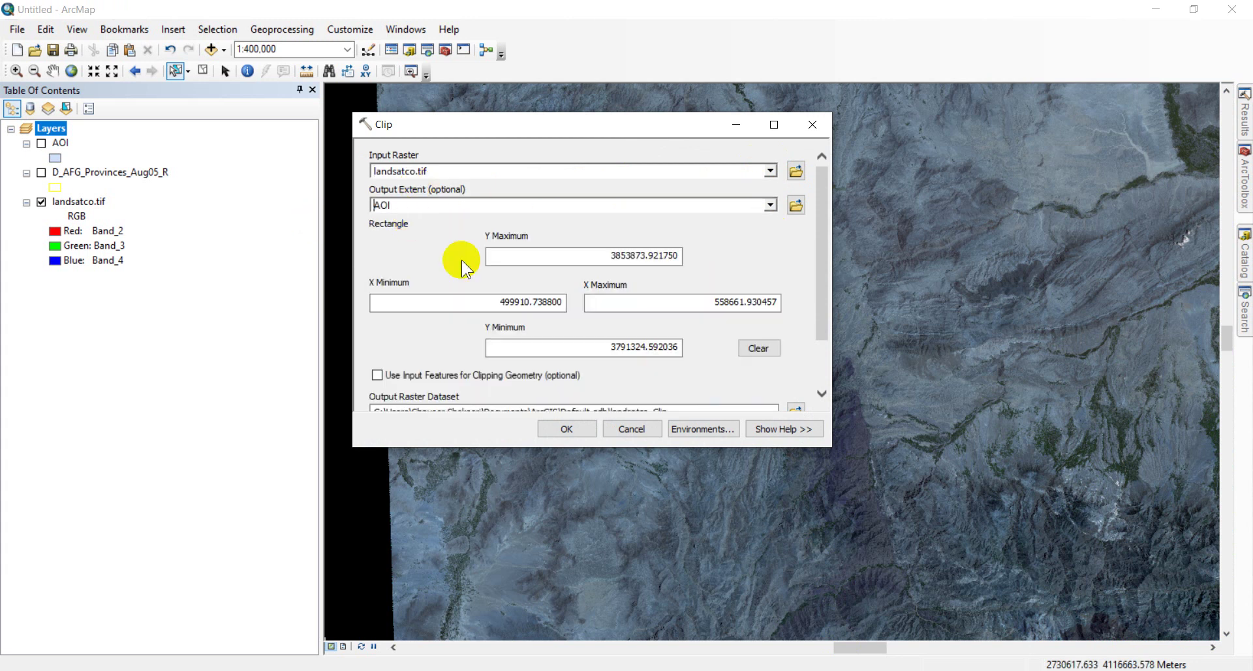
{"action": "left_click", "coordinate": [377, 375]}
- Display the AOI layer over landsatco.tif to view the polygon shape used for clipping
{"action": "scroll", "coordinate": [830, 345], "scroll_direction": "down", "scroll_amount": 1}
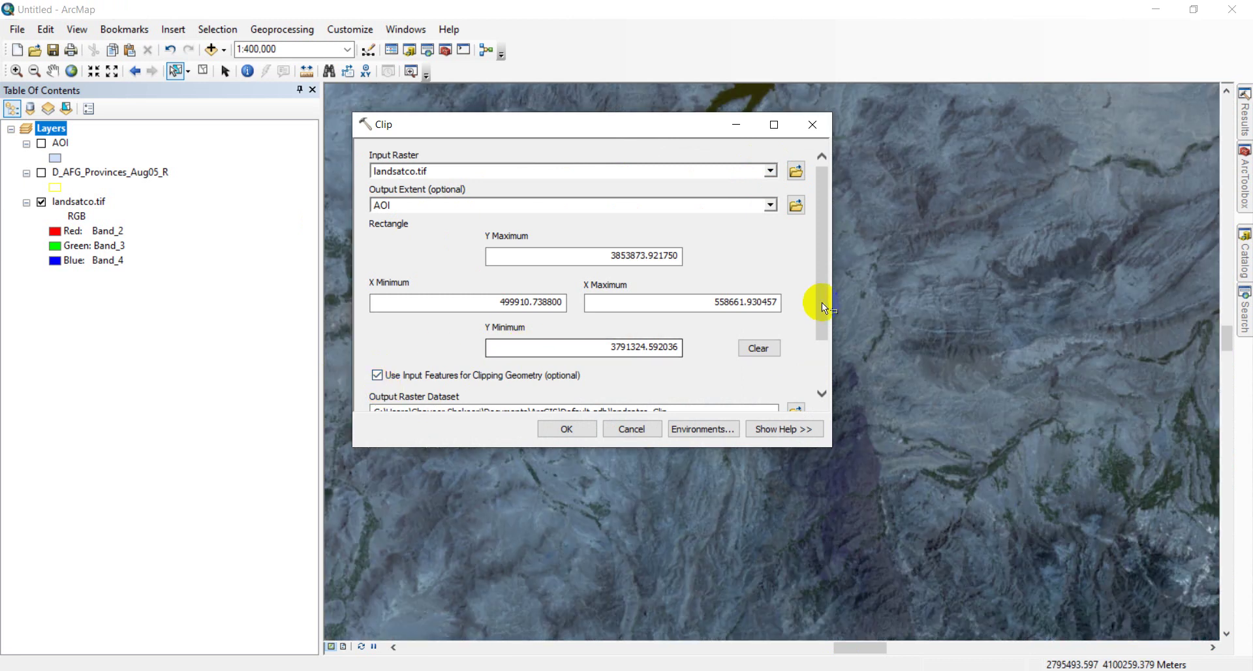
{"action": "left_click", "coordinate": [821, 301]}
{"action": "left_click_drag", "start_coordinate": [819, 300], "coordinate": [819, 351]}
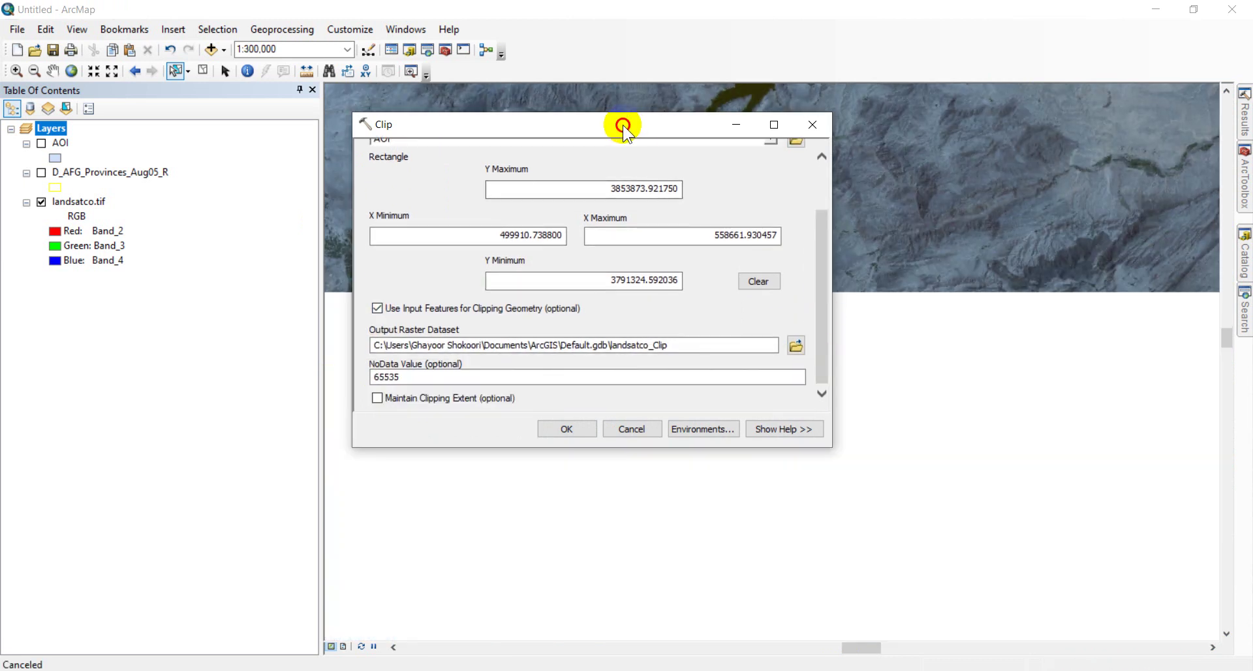
{"action": "left_click_drag", "start_coordinate": [620, 125], "coordinate": [537, 407]}
{"action": "left_click", "coordinate": [41, 143]}
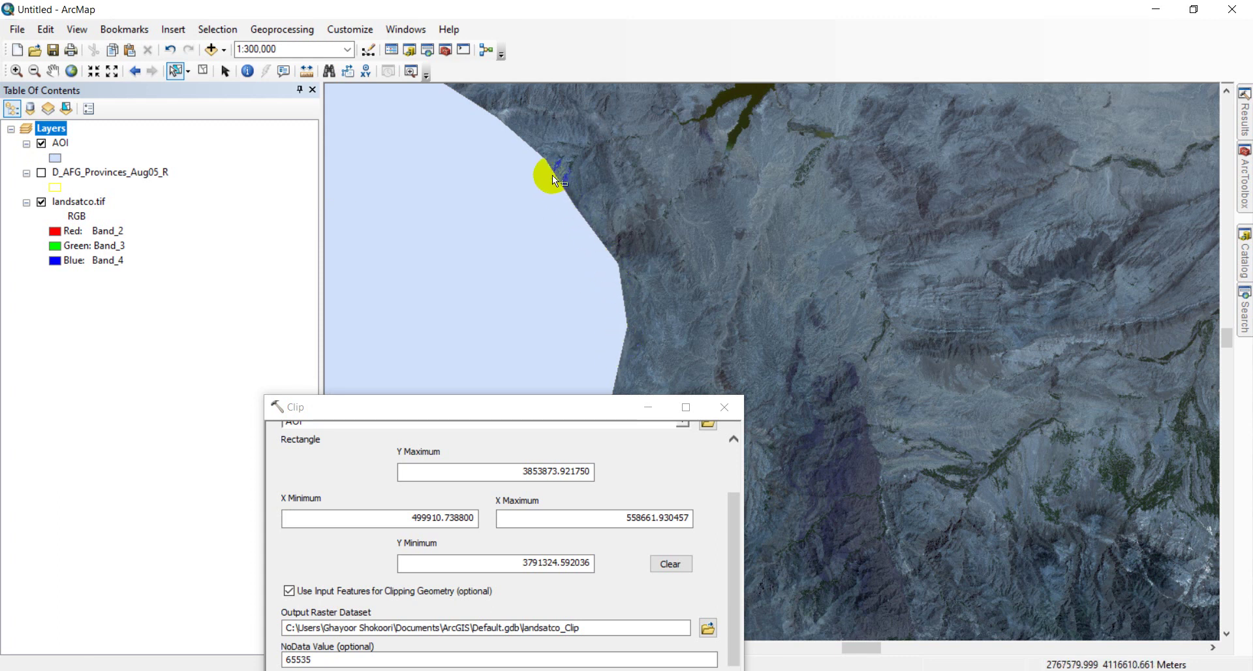
{"action": "left_click_drag", "start_coordinate": [542, 411], "coordinate": [770, 177]}
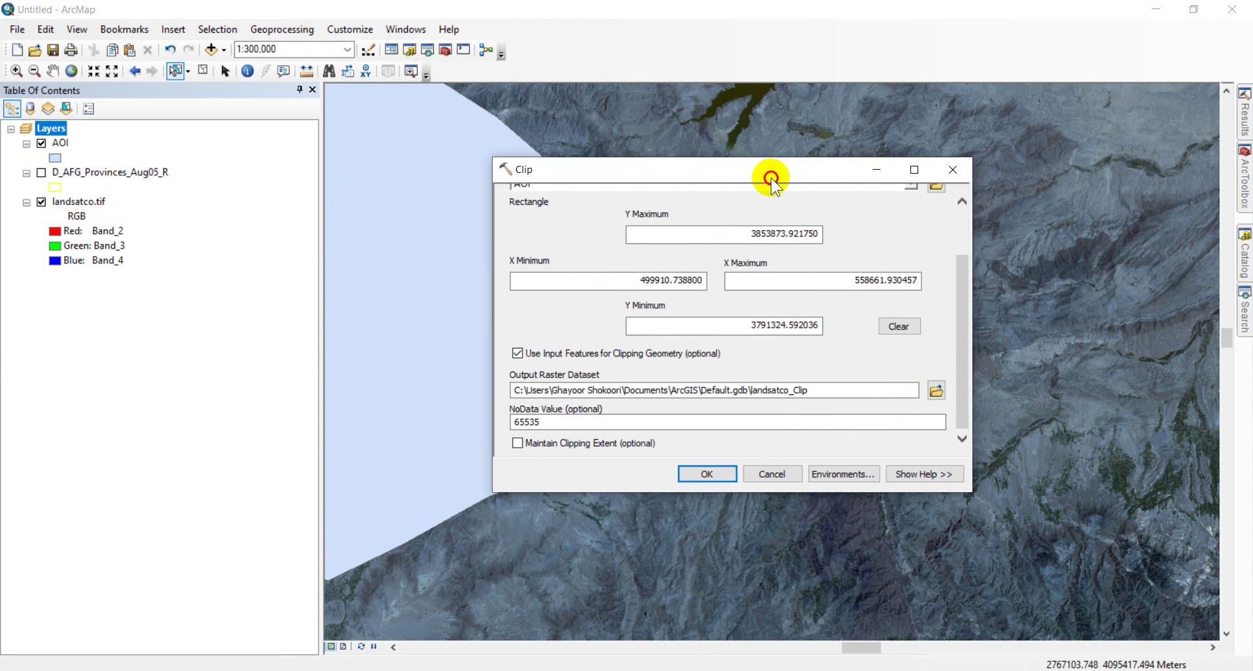
- Set the clip output to Landsat2015.tif in D:\YouTube_Channel\data, keeping clipping by input features enabled, and run the tool
{"action": "left_click", "coordinate": [517, 353]}
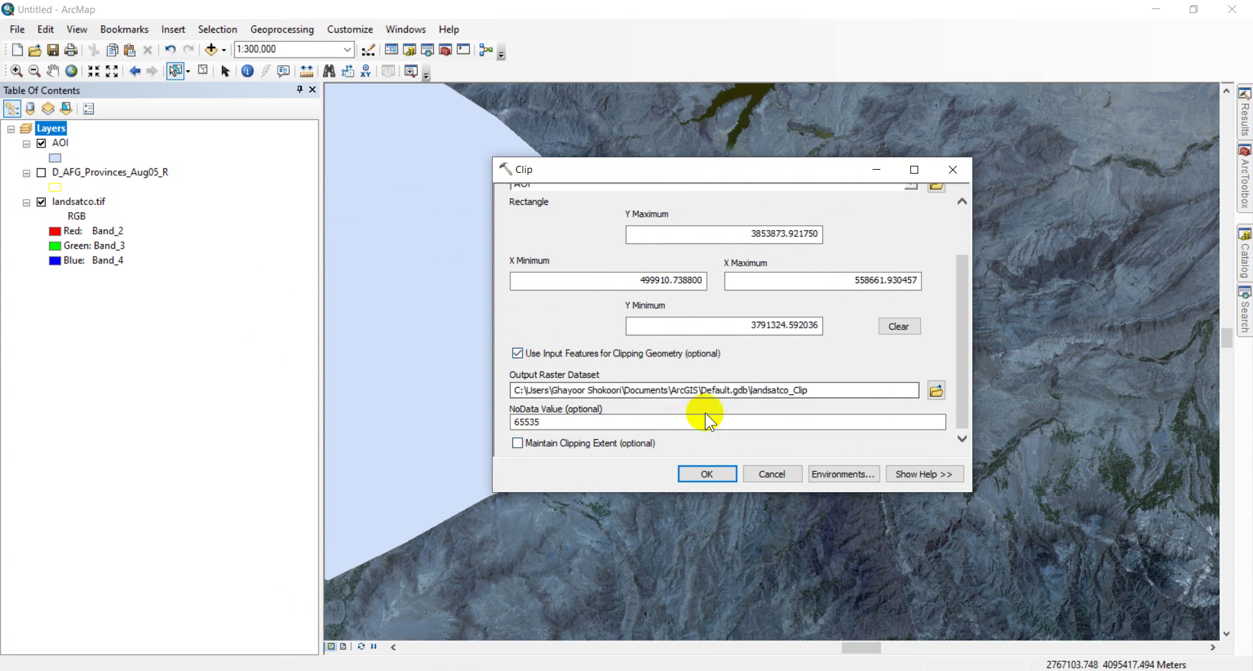
{"action": "left_click", "coordinate": [937, 392]}
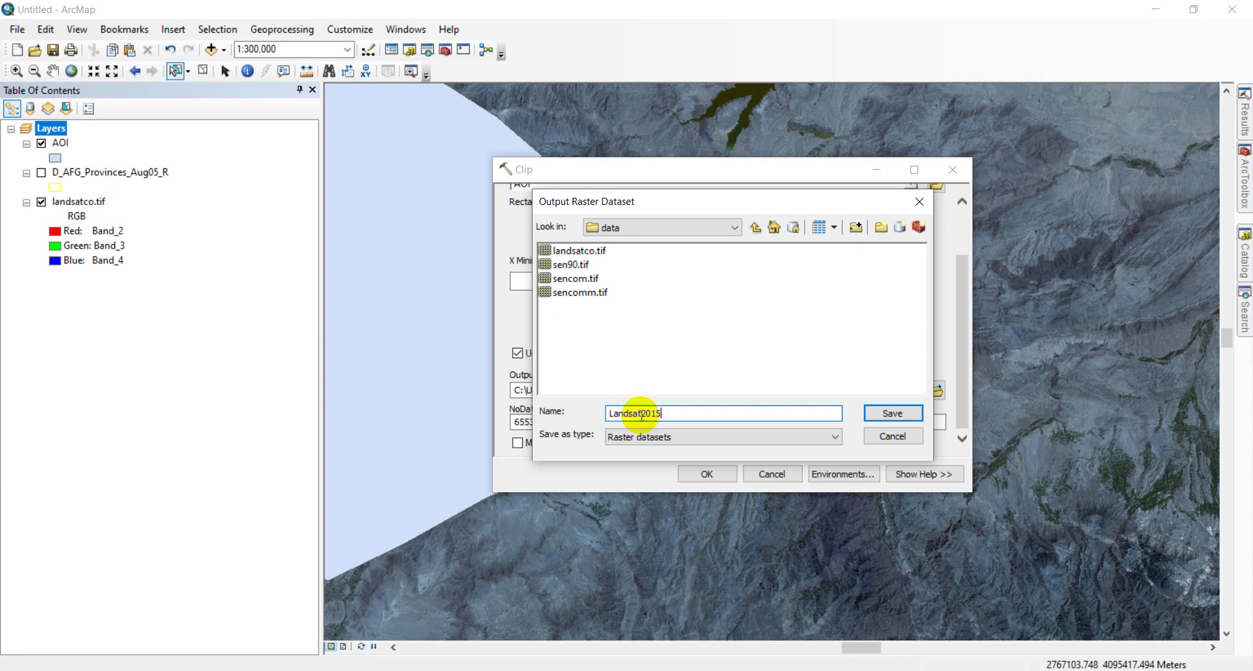
{"action": "key", "text": "Return"}
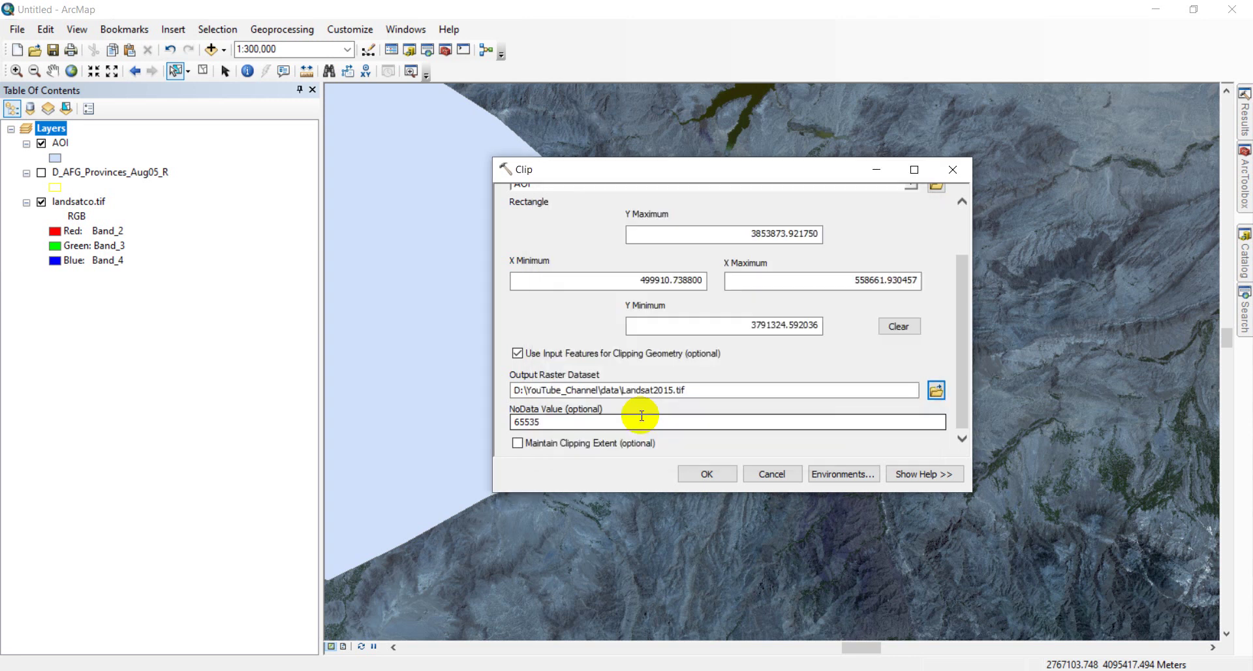
{"action": "left_click", "coordinate": [704, 474]}
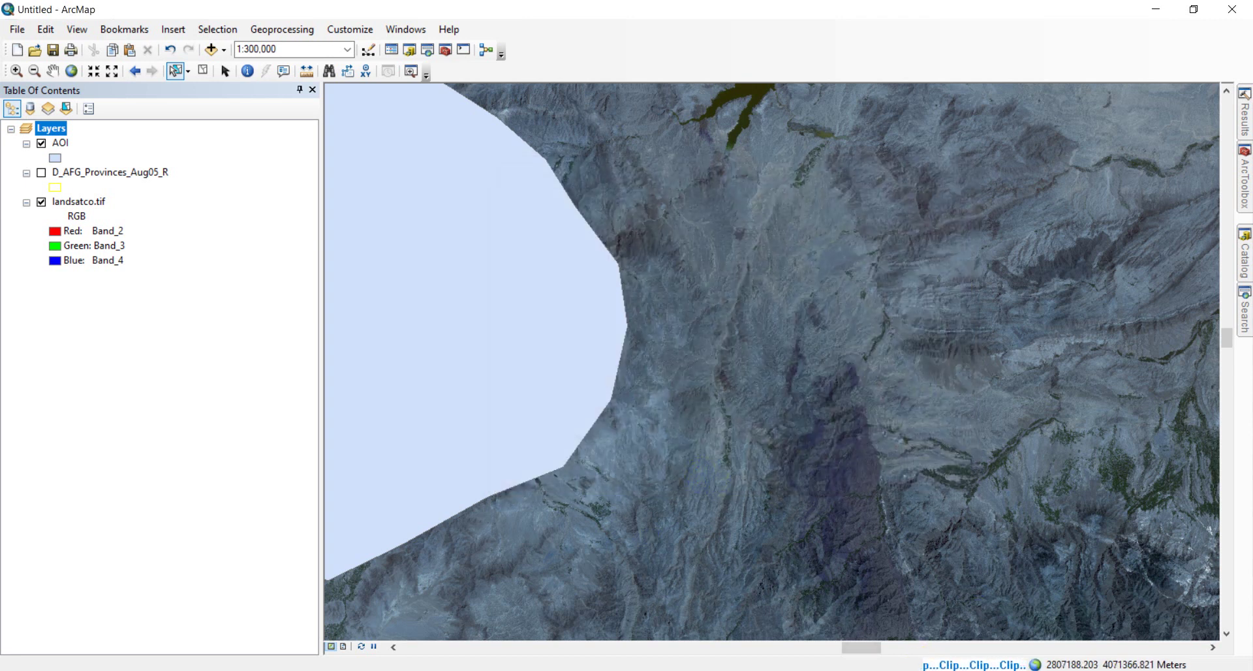
- Hide the landsatco.tif and AOI layers so that only the clipped Landsat2015.tif is shown, centred on the map
{"action": "scroll", "coordinate": [539, 307], "scroll_direction": "up", "scroll_amount": 3}
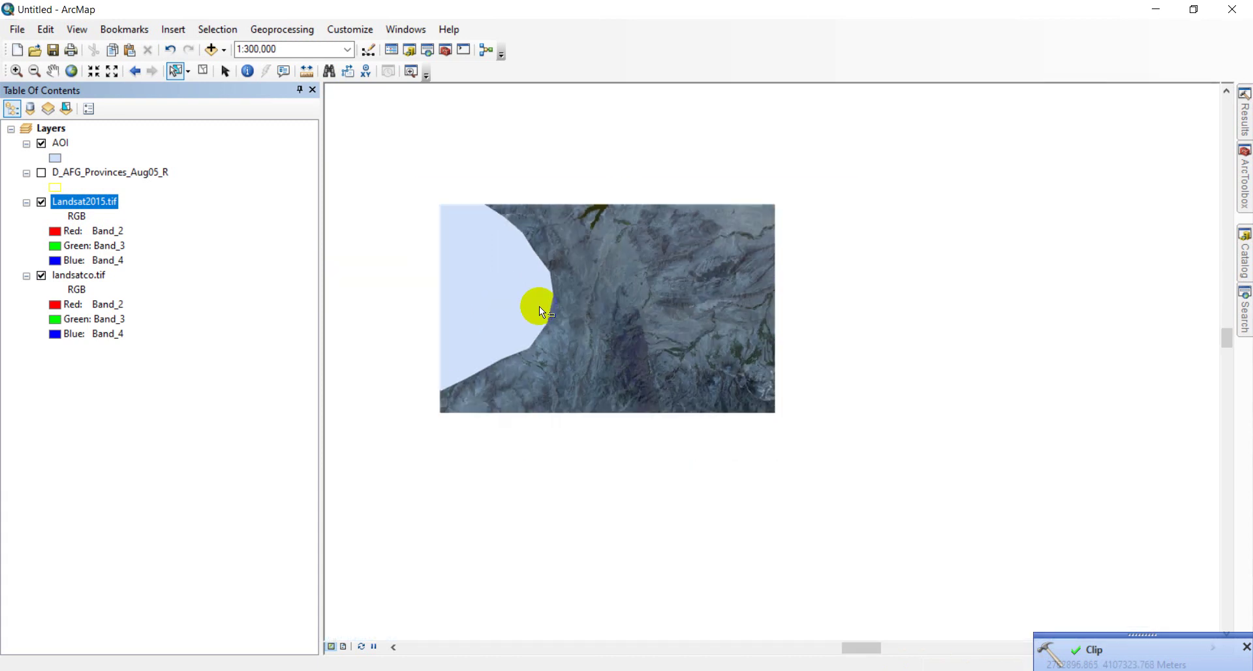
{"action": "scroll", "coordinate": [539, 306], "scroll_direction": "up", "scroll_amount": 2}
{"action": "left_click", "coordinate": [52, 71]}
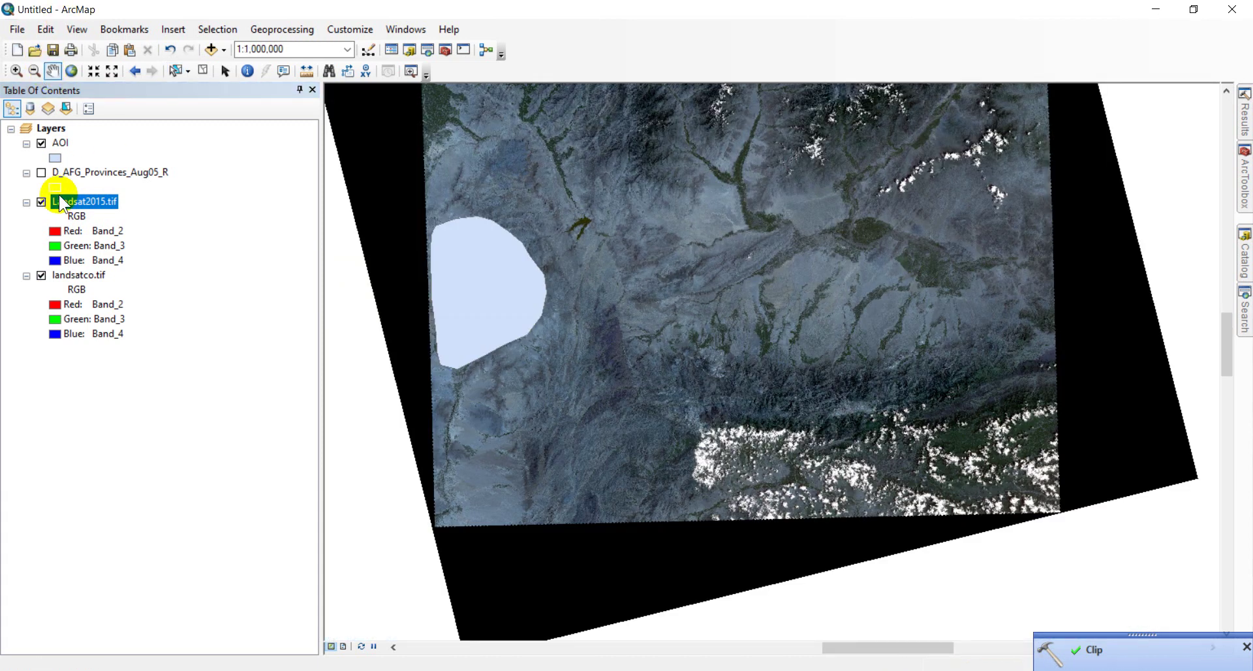
{"action": "left_click", "coordinate": [41, 275]}
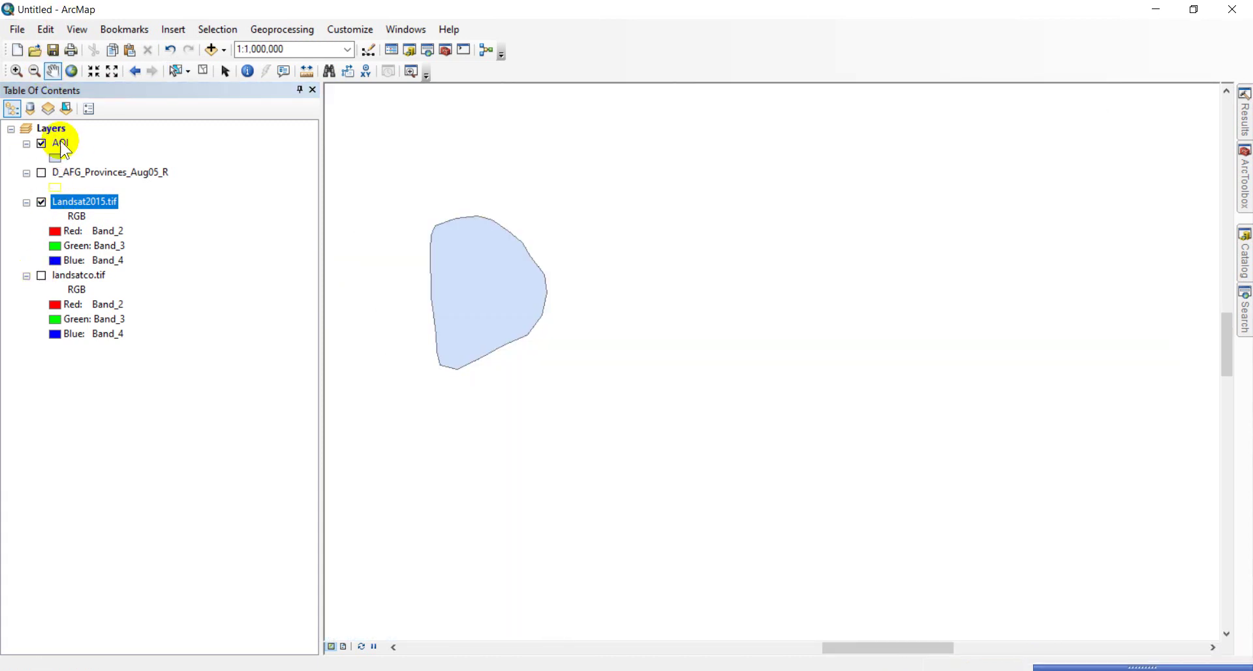
{"action": "left_click", "coordinate": [41, 143]}
{"action": "scroll", "coordinate": [428, 284], "scroll_direction": "down", "scroll_amount": 1}
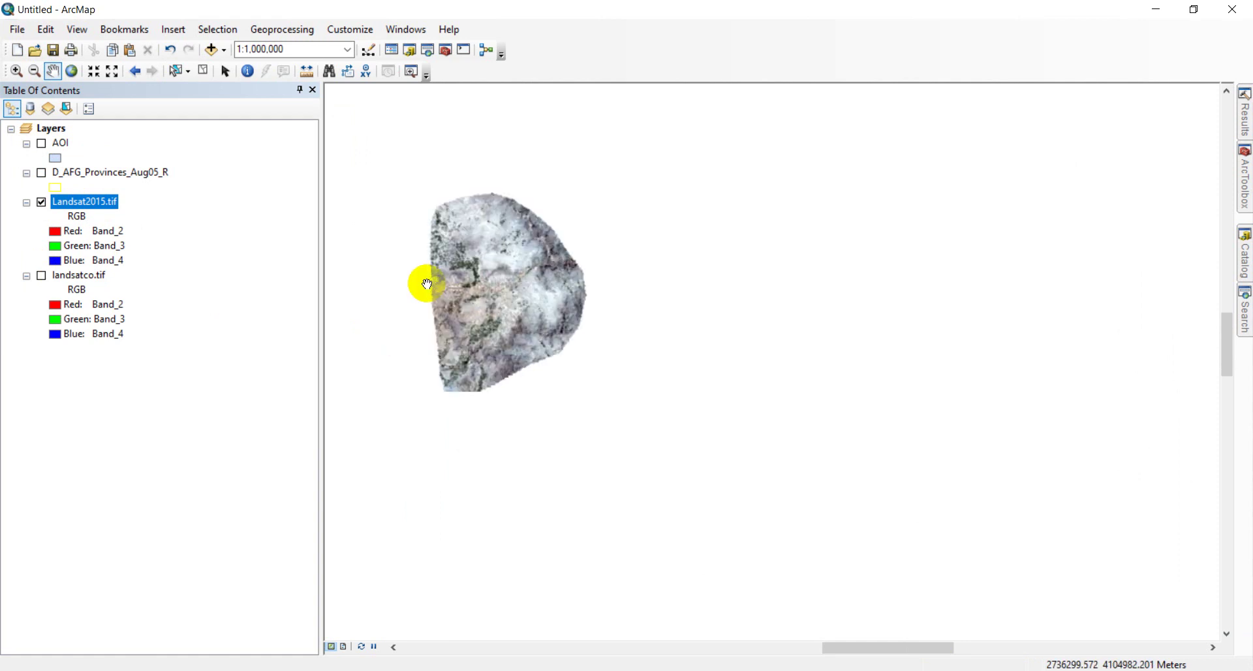
{"action": "scroll", "coordinate": [427, 285], "scroll_direction": "down", "scroll_amount": 2}
{"action": "mouse_move", "coordinate": [581, 268]}
{"action": "left_mouse_down"}
{"action": "mouse_move", "coordinate": [711, 389]}
{"action": "mouse_move", "coordinate": [638, 350]}
{"action": "left_mouse_up"}
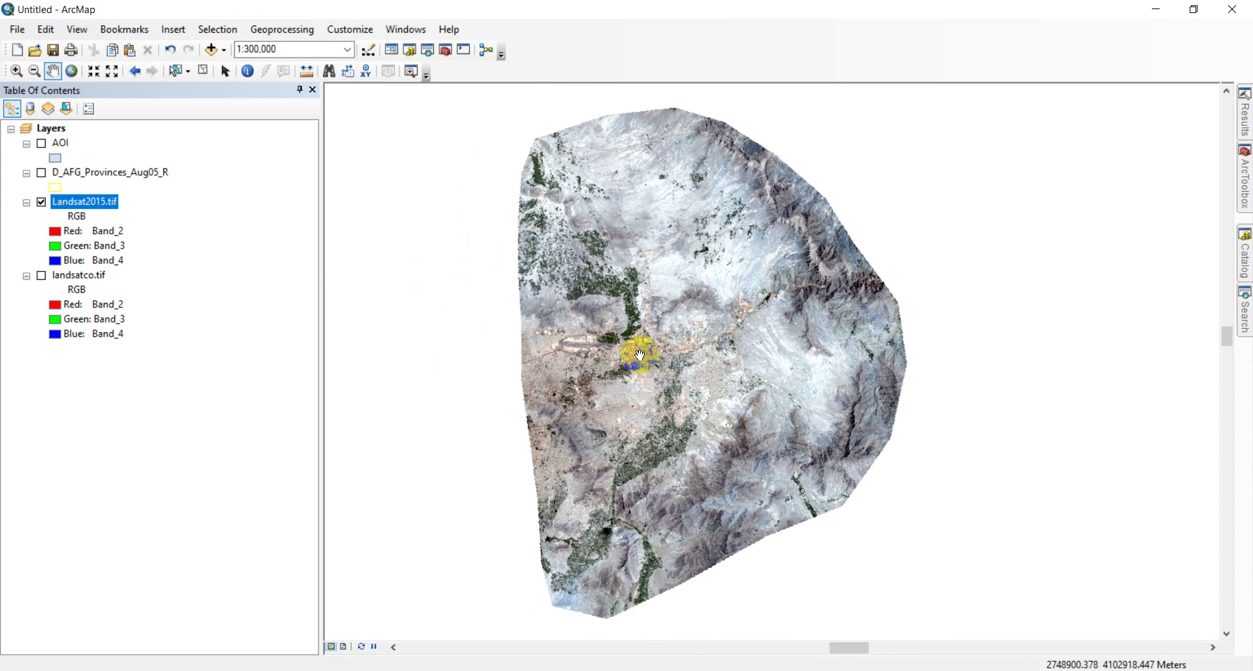